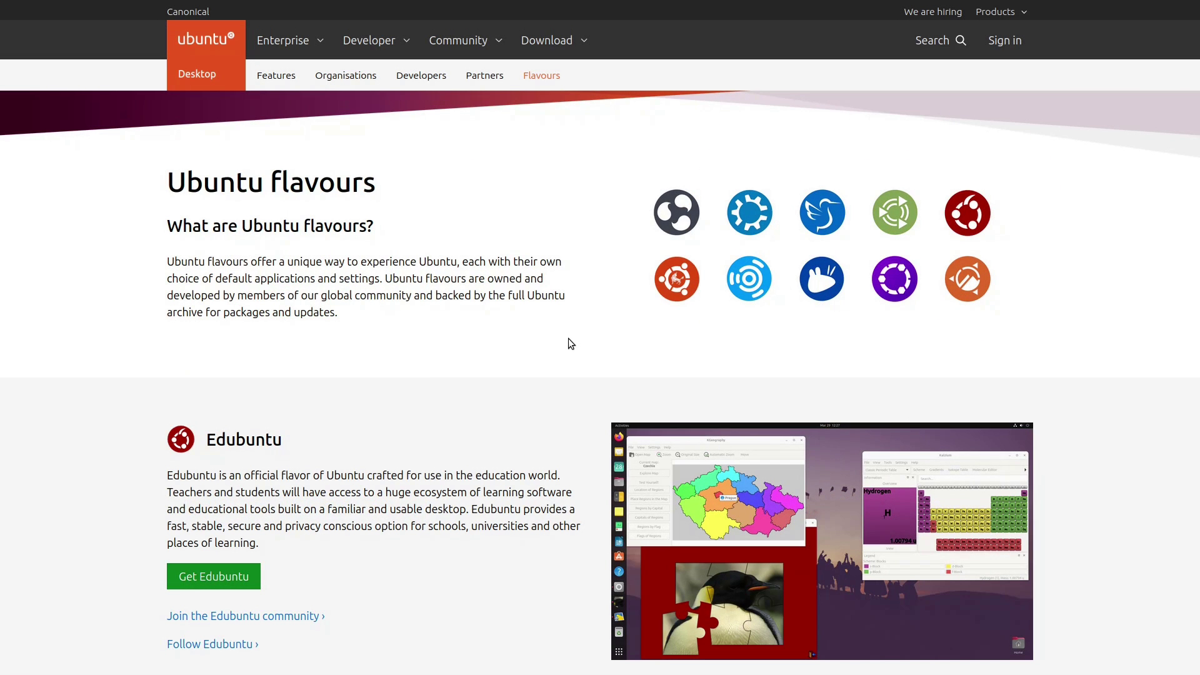
scroll(568, 339, "down", 3)
scroll(569, 339, "down", 2)
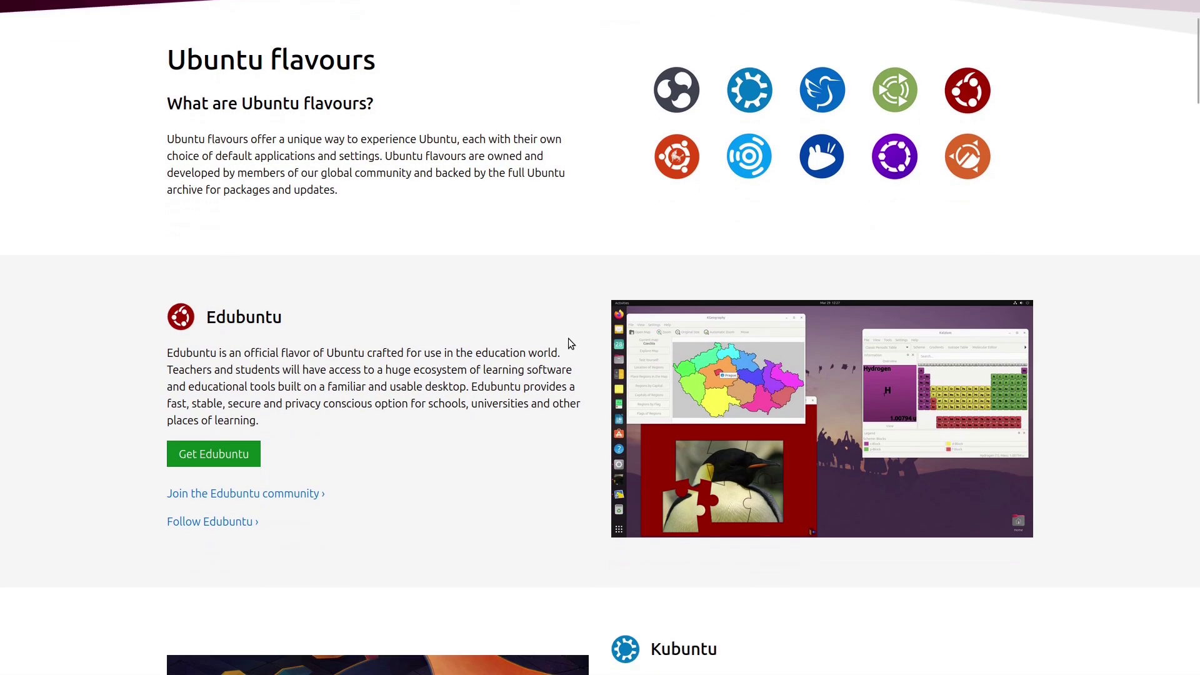
scroll(568, 339, "down", 2)
scroll(568, 339, "down", 2)
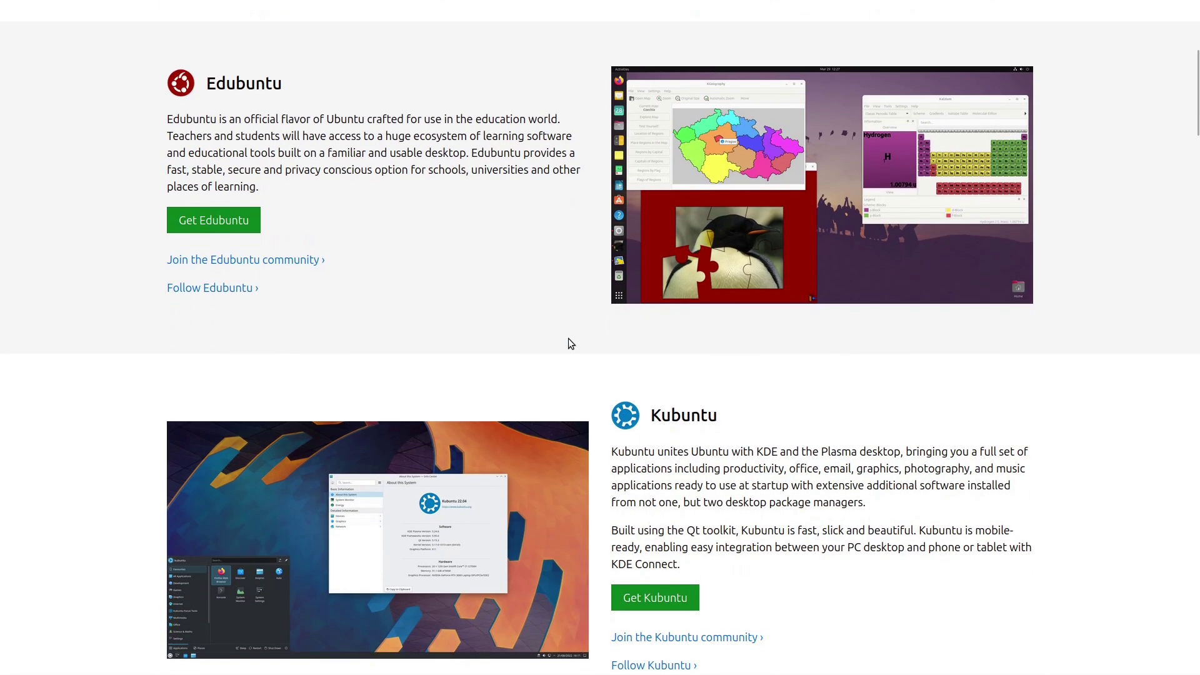
scroll(569, 338, "down", 2)
scroll(568, 339, "down", 2)
scroll(568, 339, "down", 2)
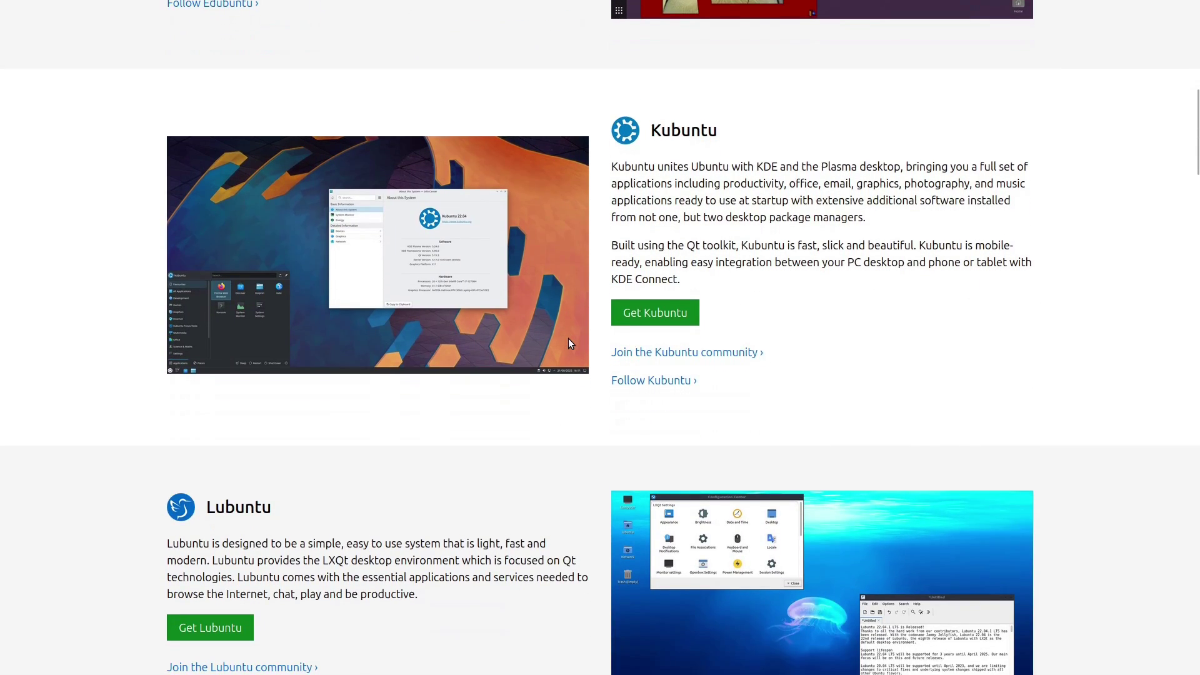
scroll(569, 338, "down", 2)
scroll(568, 338, "down", 2)
scroll(569, 339, "down", 2)
scroll(569, 338, "down", 2)
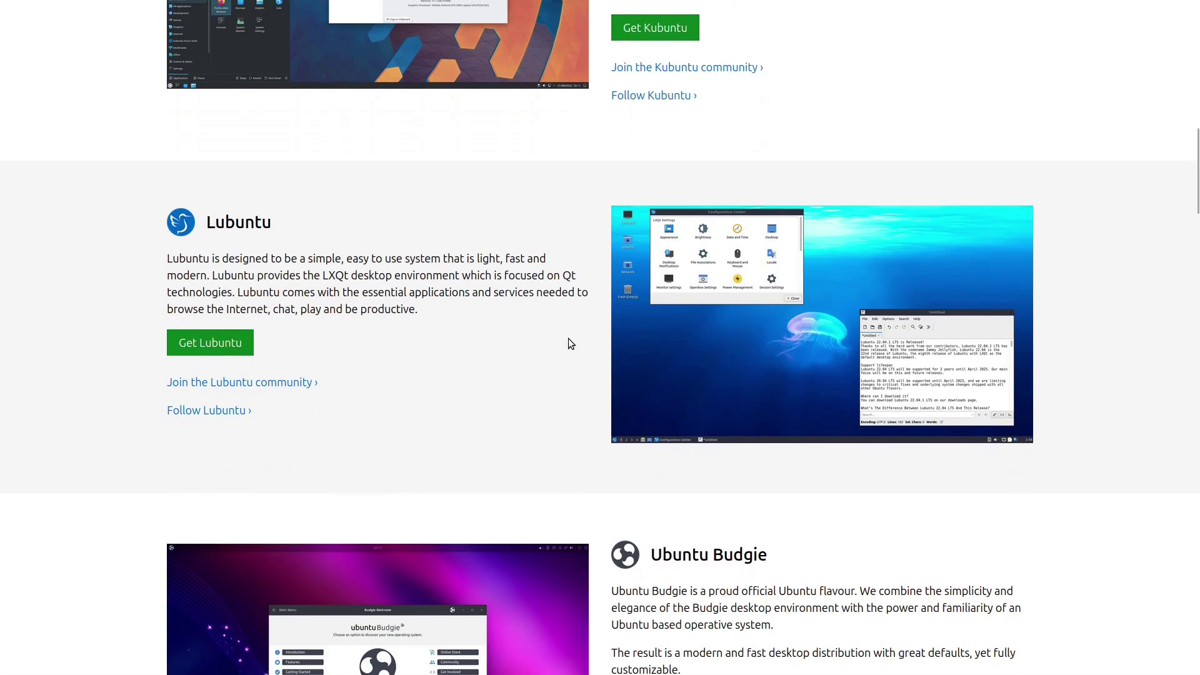
scroll(568, 339, "down", 1)
scroll(568, 339, "down", 2)
scroll(569, 339, "down", 2)
scroll(569, 338, "down", 1)
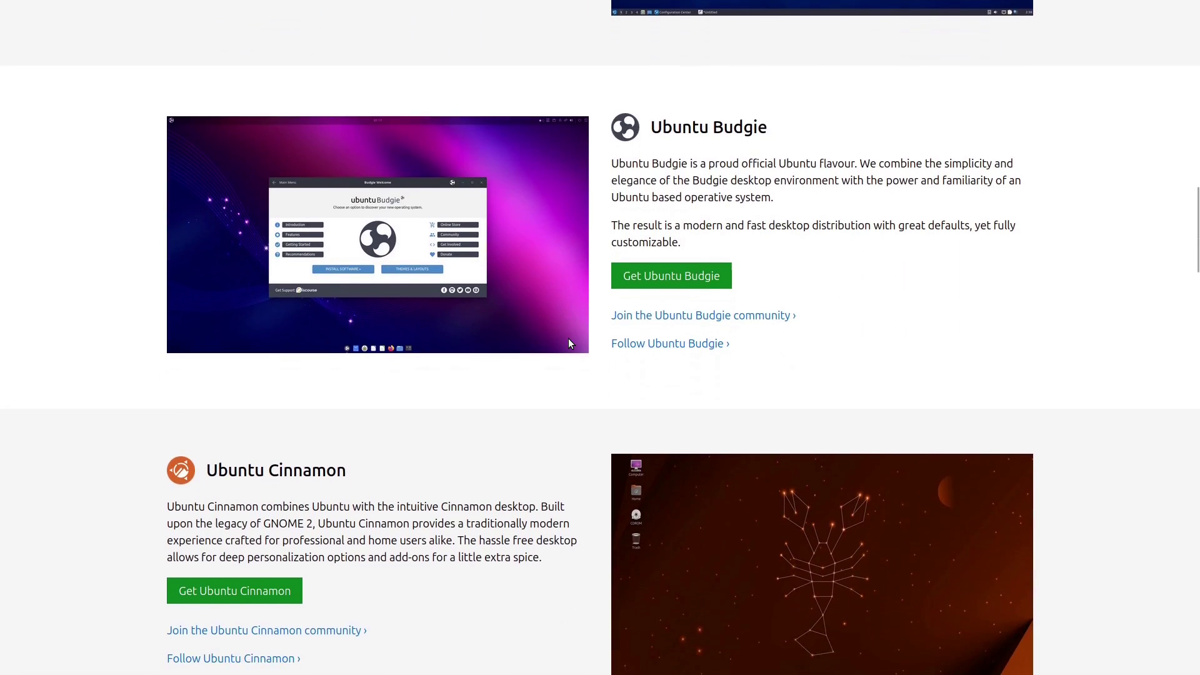
scroll(569, 339, "down", 1)
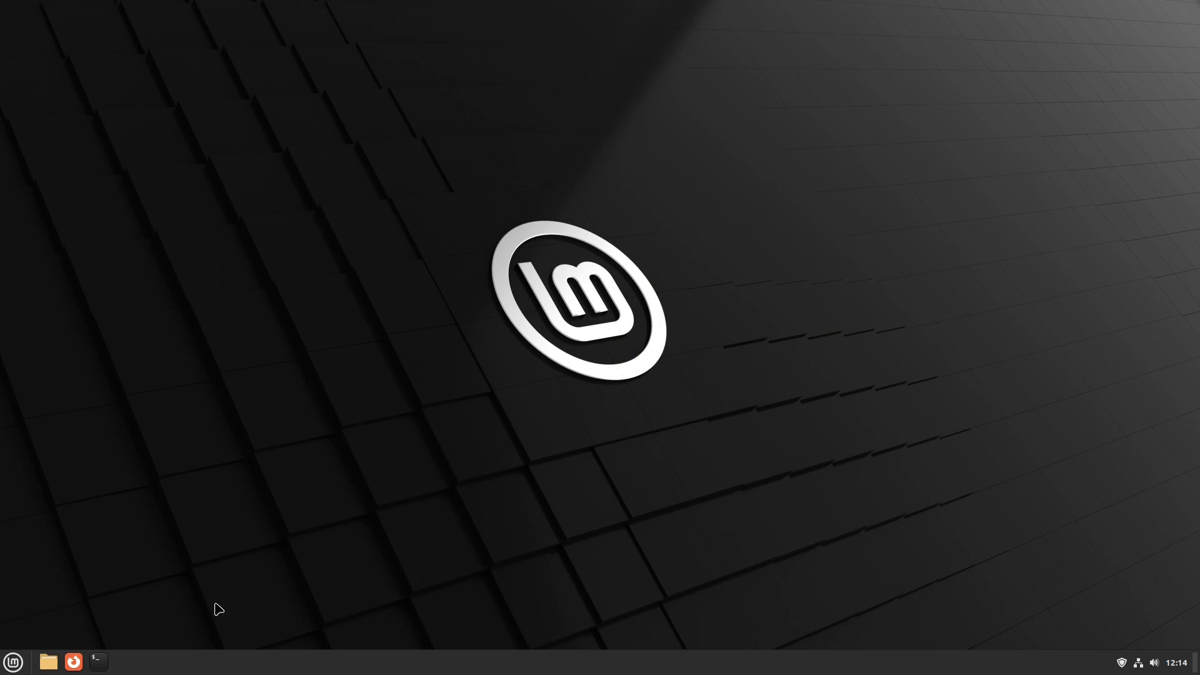
Open the Mint menu from the button at the bottom-left of the panel.
left_click(13, 662)
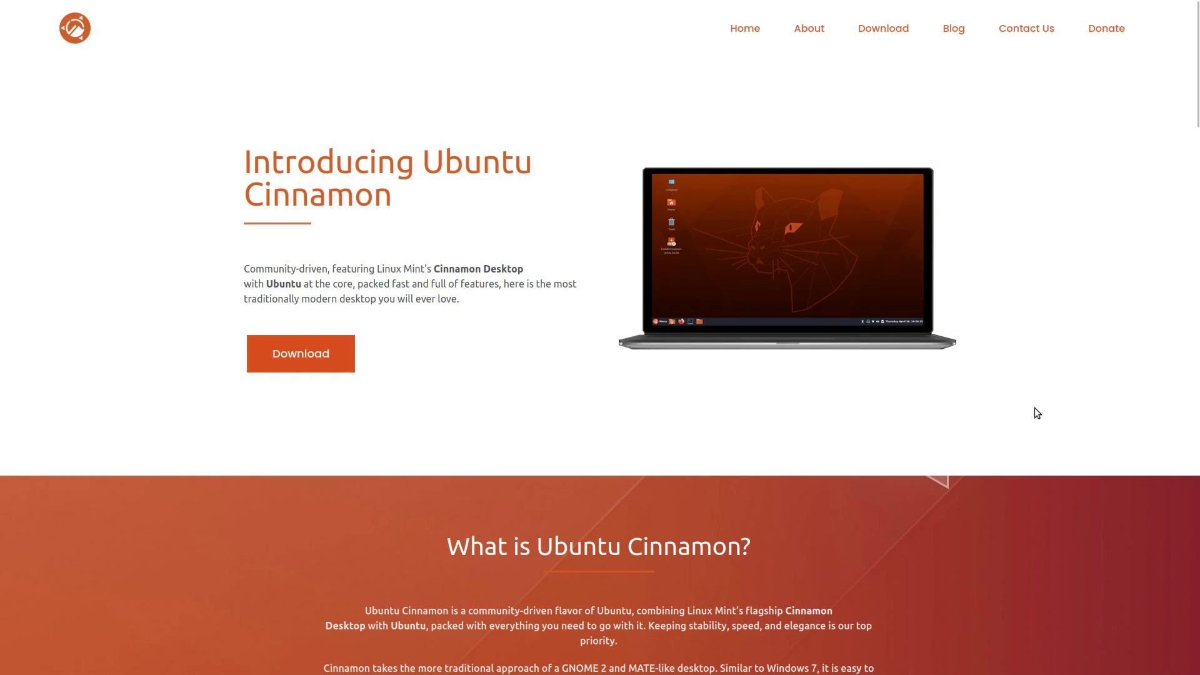
scroll(1035, 409, "down", 3)
scroll(1034, 409, "down", 2)
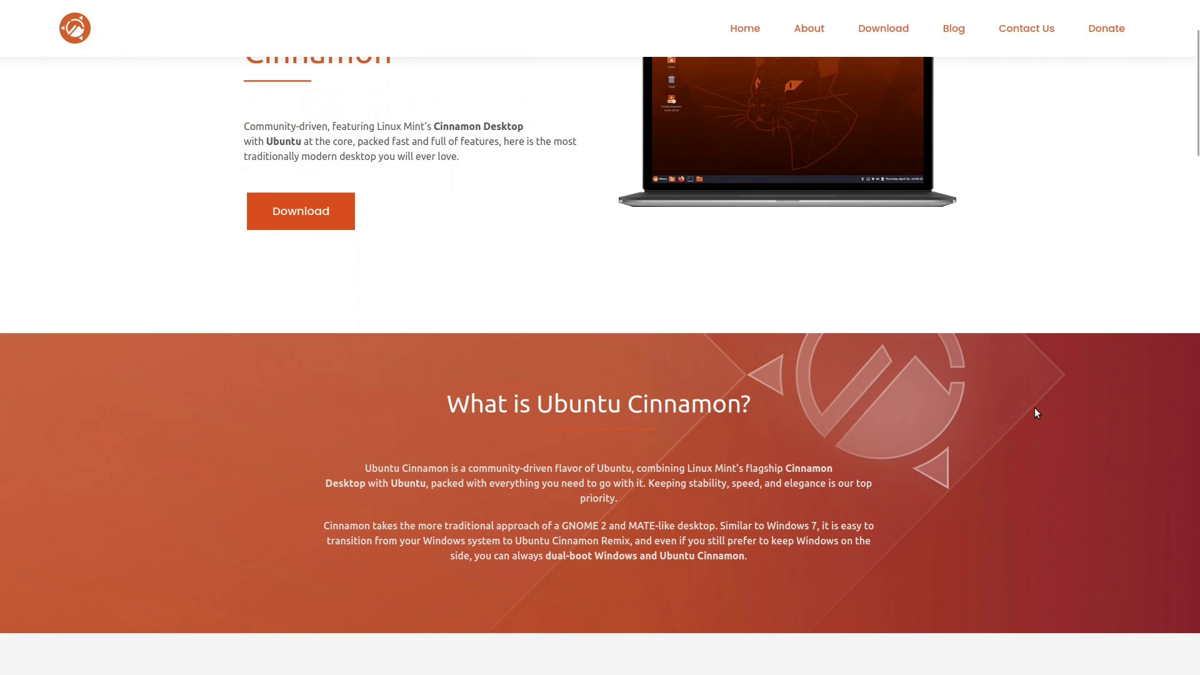
scroll(1034, 408, "down", 2)
scroll(1034, 408, "down", 2)
scroll(1034, 408, "down", 2)
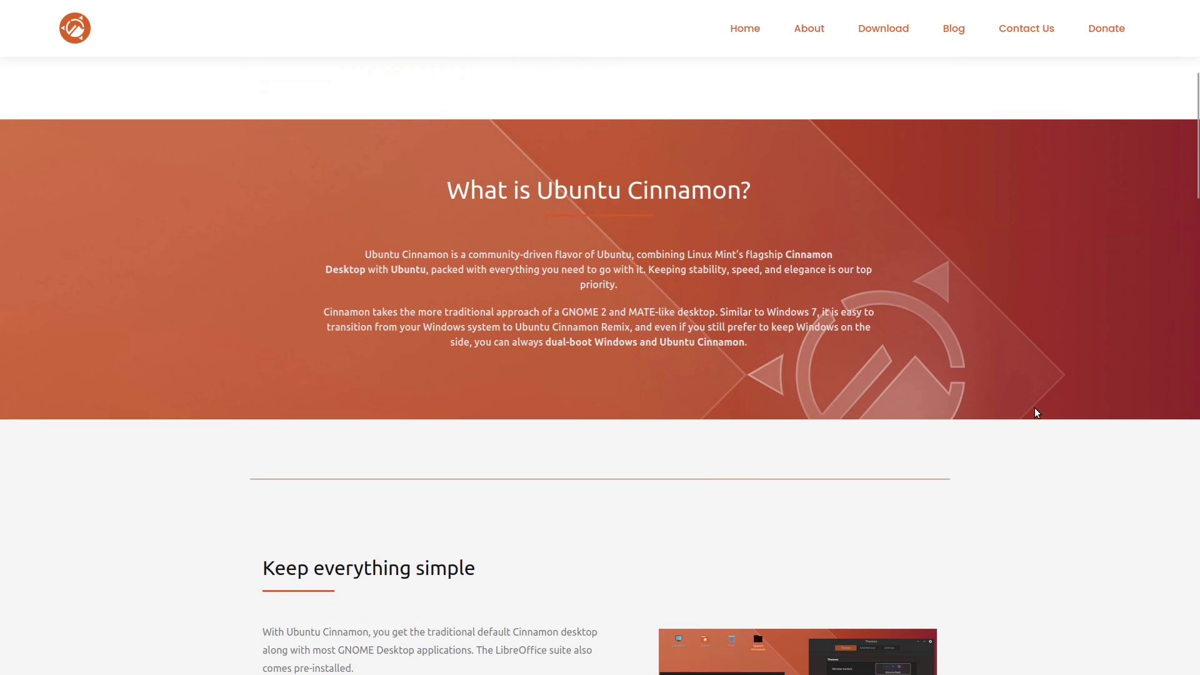
scroll(1034, 408, "down", 2)
scroll(1034, 408, "down", 2)
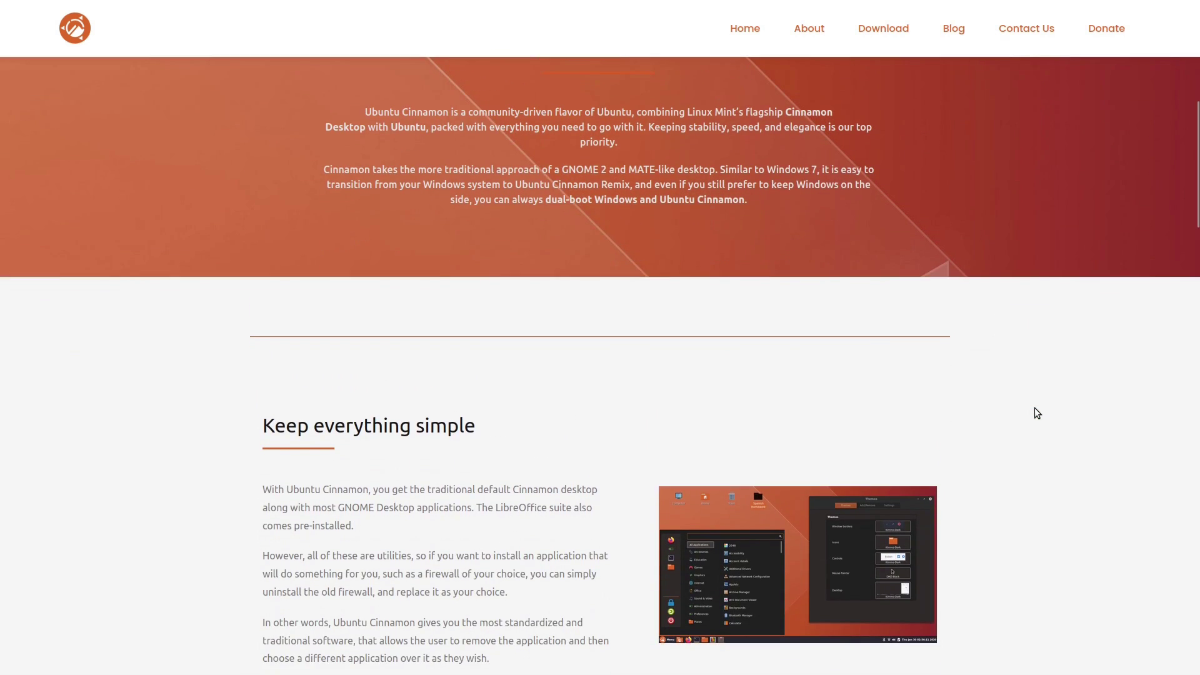
scroll(1035, 408, "down", 2)
scroll(1035, 408, "down", 2)
scroll(1035, 408, "down", 2)
scroll(1034, 409, "down", 2)
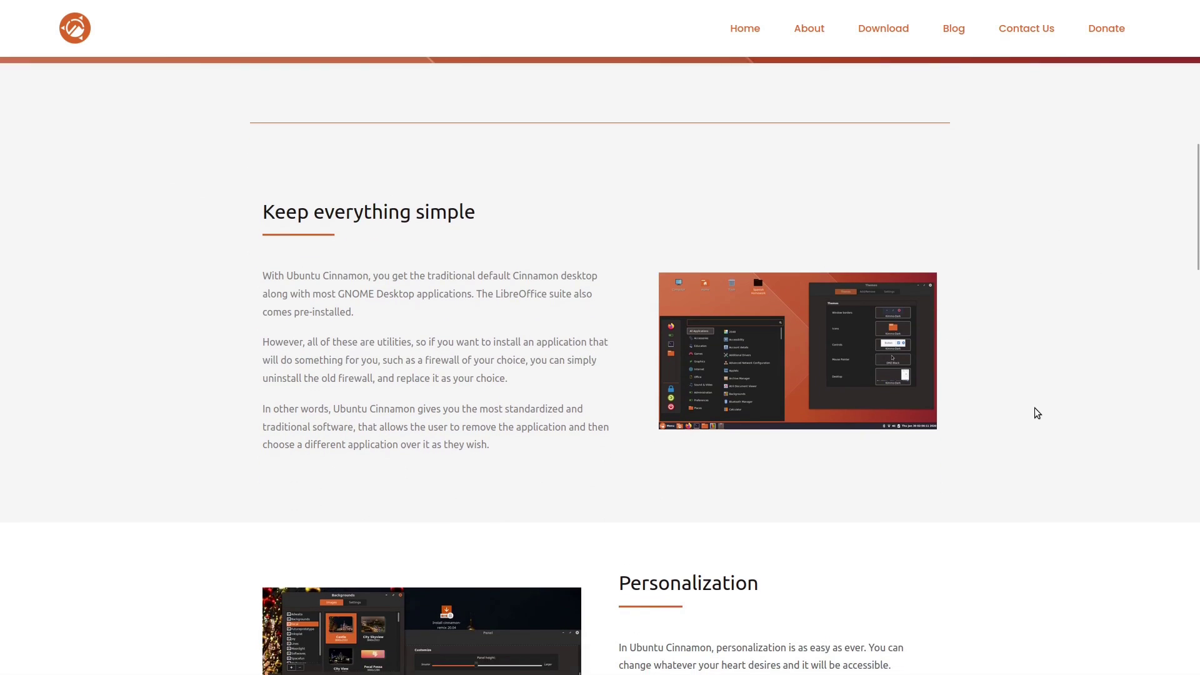
scroll(1034, 409, "down", 2)
scroll(1035, 408, "down", 1)
scroll(1034, 408, "down", 2)
scroll(1034, 408, "down", 1)
scroll(1034, 408, "down", 2)
scroll(1035, 409, "down", 2)
scroll(1034, 409, "down", 1)
scroll(1034, 408, "down", 1)
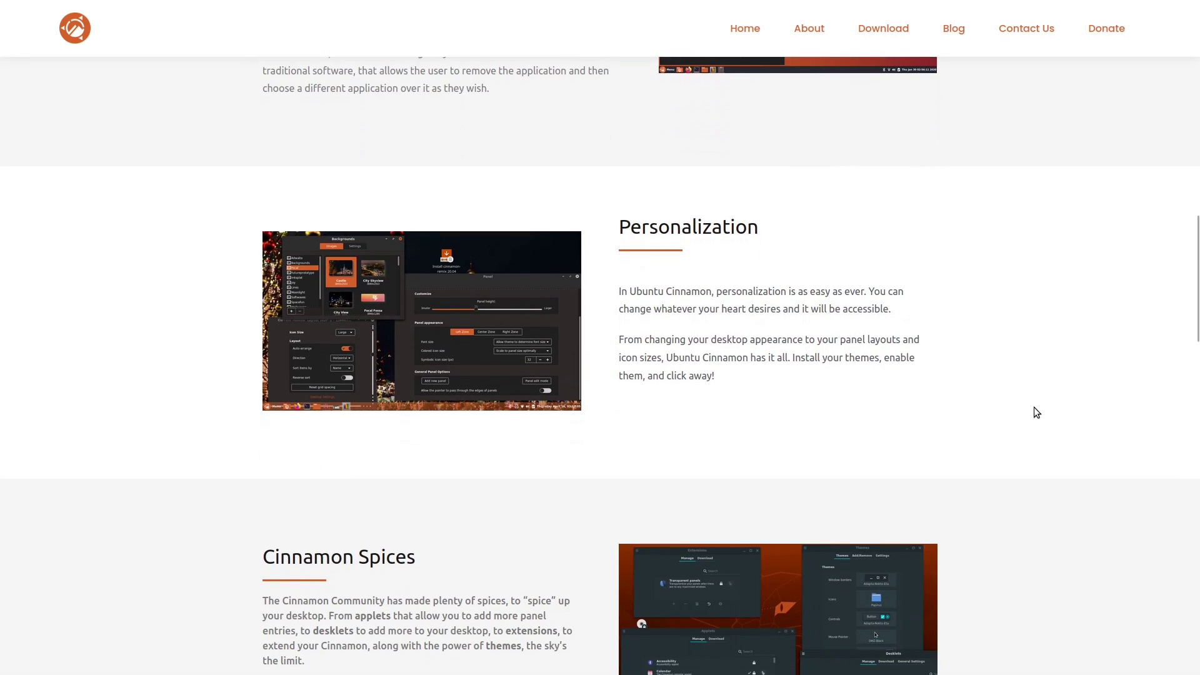
scroll(1034, 409, "down", 2)
scroll(1034, 409, "down", 1)
scroll(1034, 408, "down", 2)
scroll(1035, 407, "down", 1)
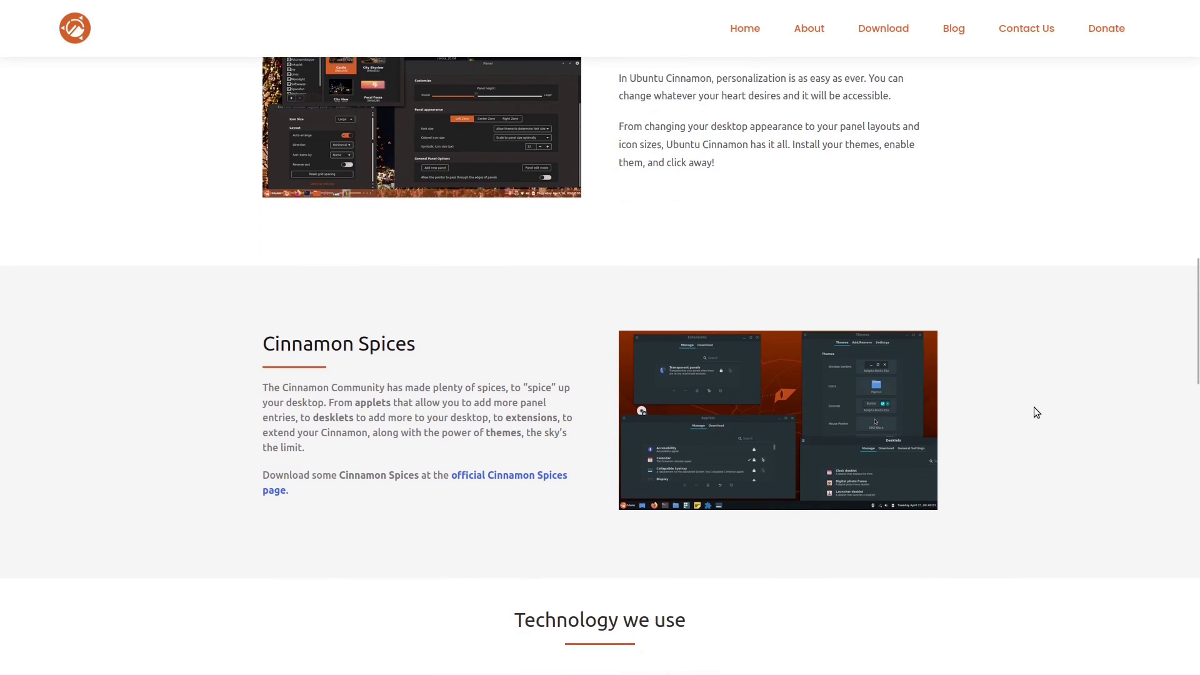
scroll(1034, 408, "down", 2)
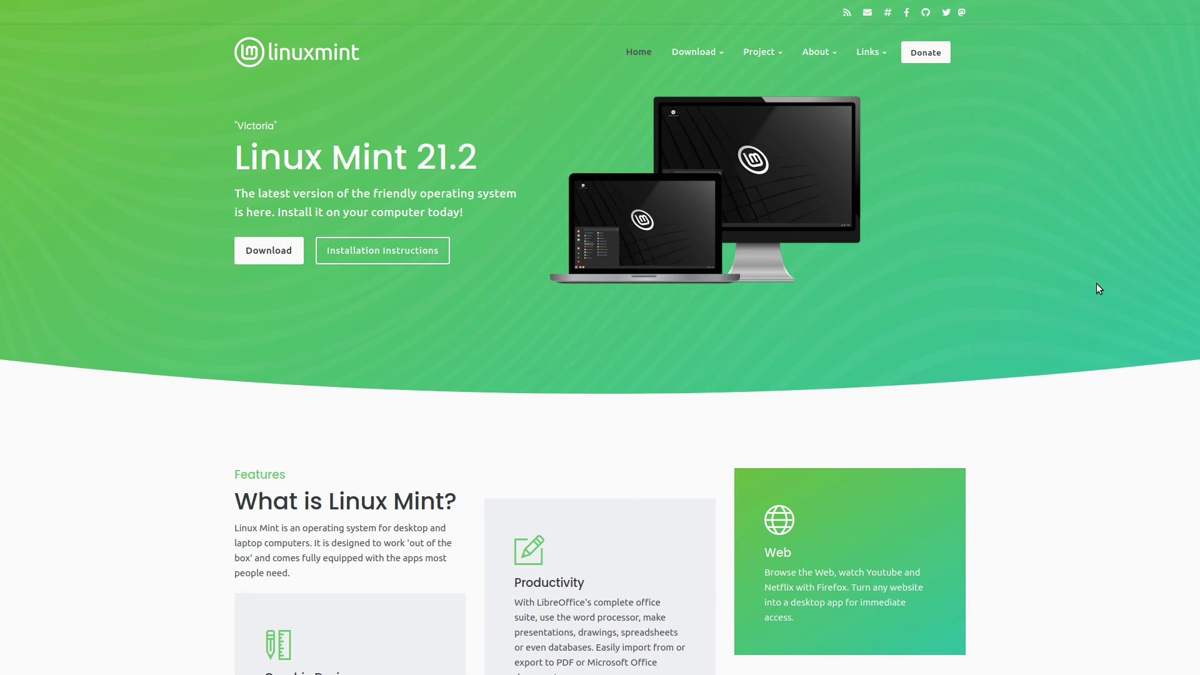
scroll(1096, 284, "down", 2)
scroll(1095, 284, "down", 2)
scroll(1096, 283, "down", 2)
scroll(1097, 283, "down", 2)
scroll(1097, 284, "down", 2)
scroll(1096, 283, "down", 1)
scroll(1096, 283, "down", 1)
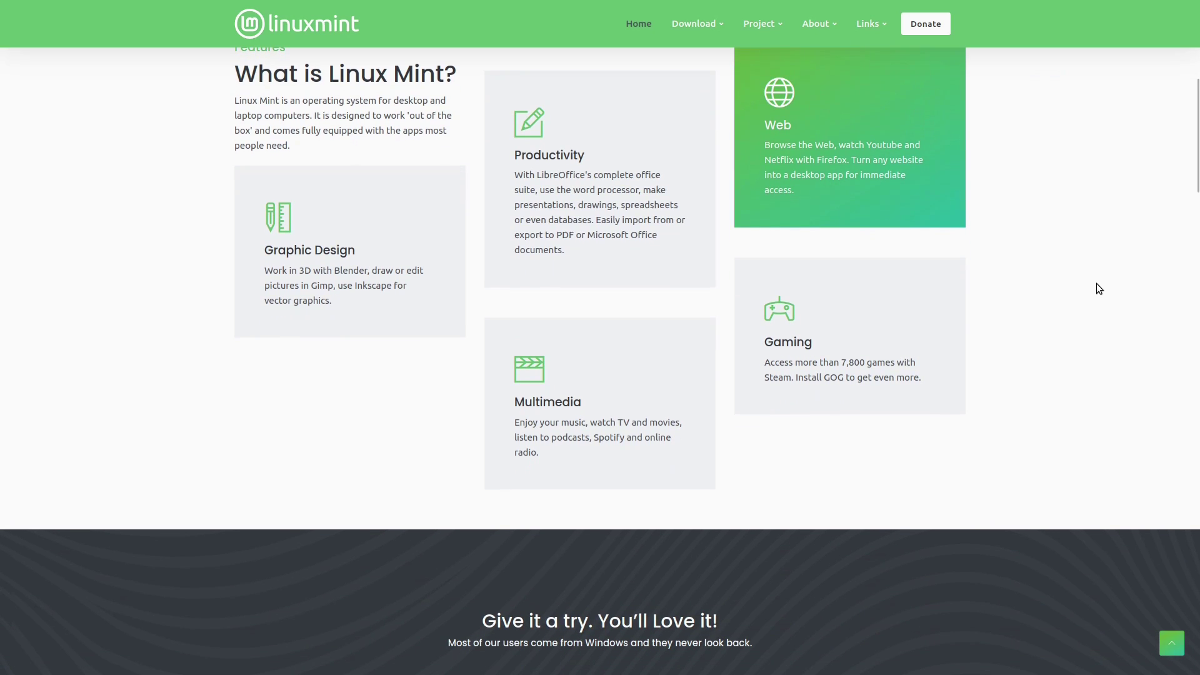
scroll(1095, 284, "down", 2)
scroll(1096, 283, "down", 2)
scroll(1096, 284, "down", 2)
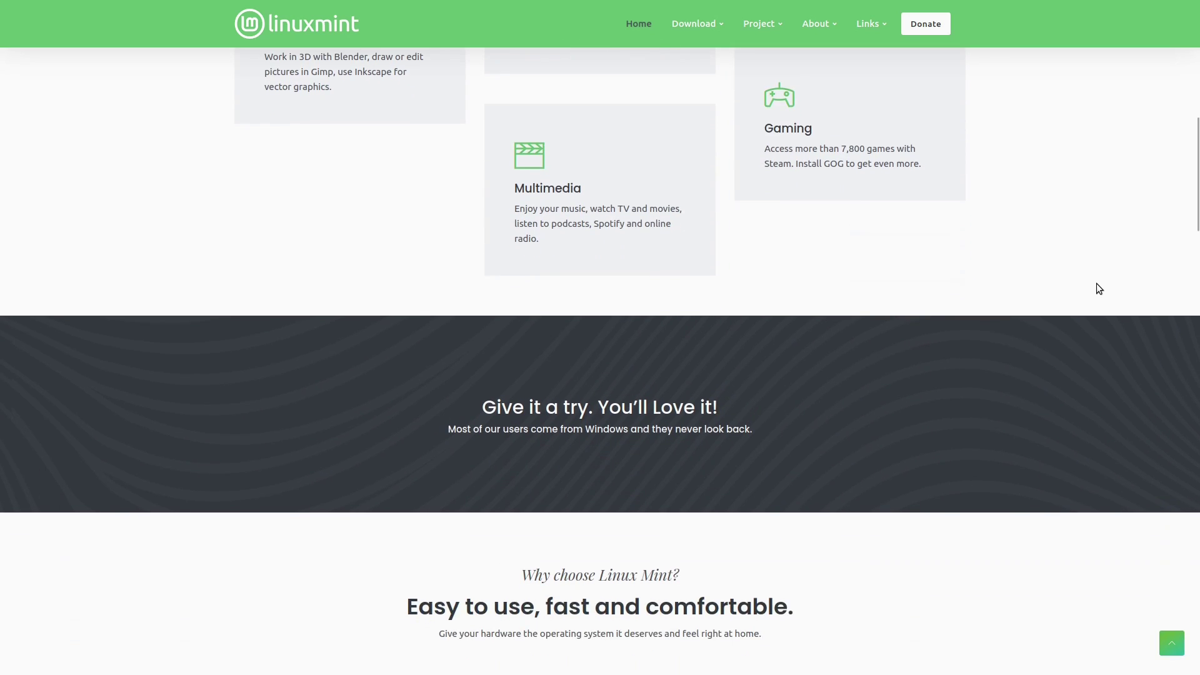
scroll(1096, 284, "down", 2)
scroll(1097, 283, "down", 2)
scroll(1096, 283, "down", 2)
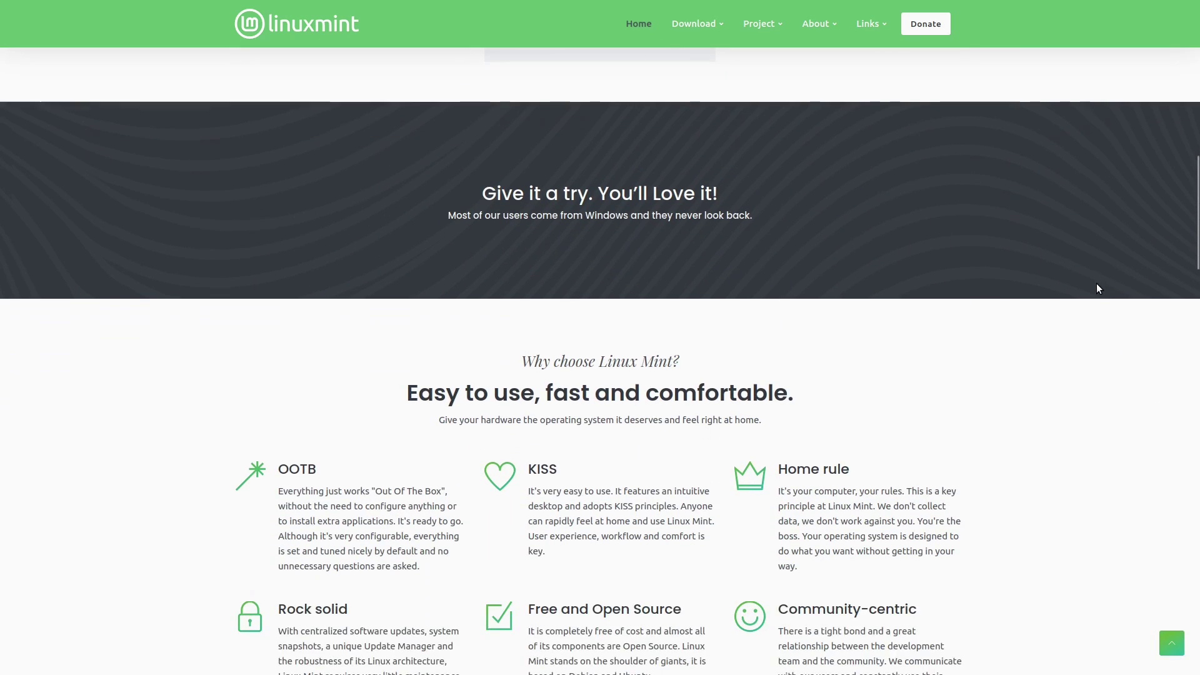
scroll(1096, 284, "down", 2)
scroll(1096, 284, "down", 2)
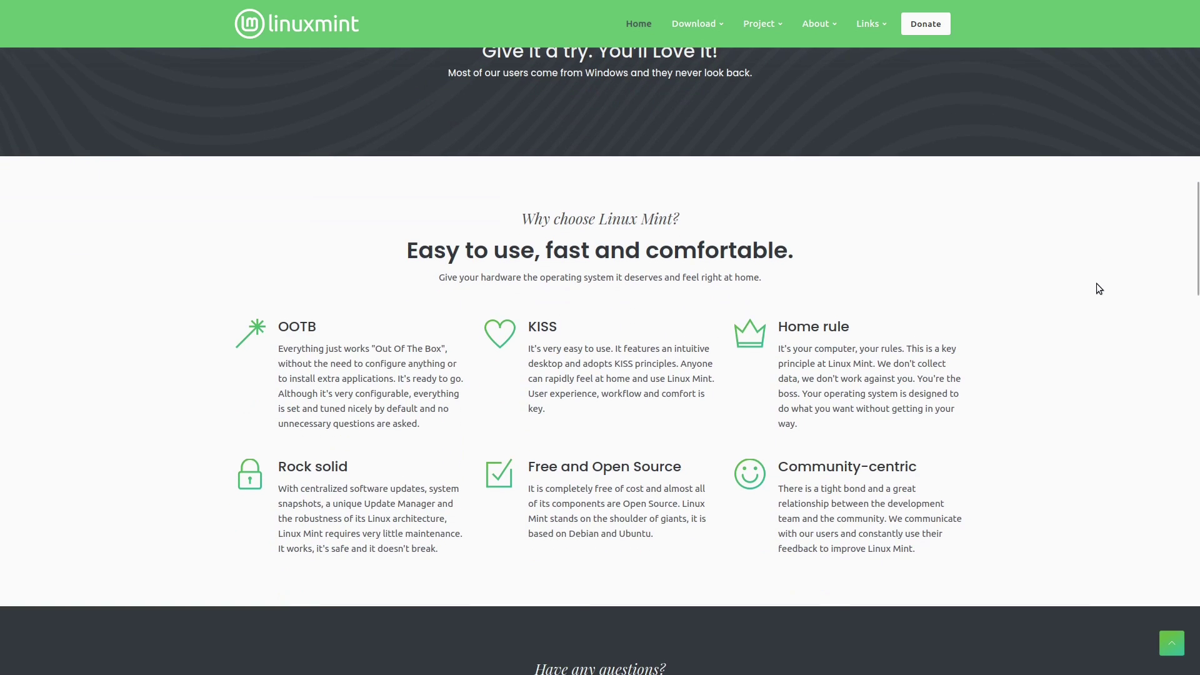
scroll(1096, 283, "down", 2)
scroll(1096, 284, "down", 2)
scroll(1096, 284, "down", 1)
scroll(1096, 283, "down", 1)
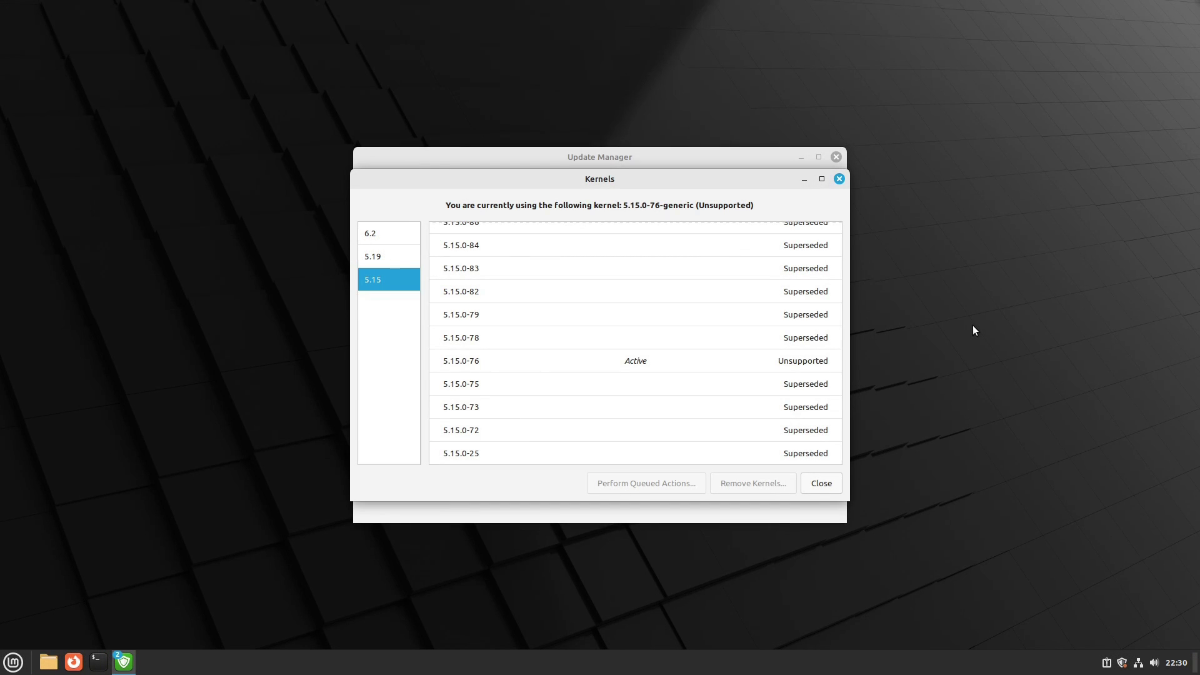
Inspect the active 5.15.0-76 kernel, then the 5.19 and 6.2 kernel series.
left_click(466, 361)
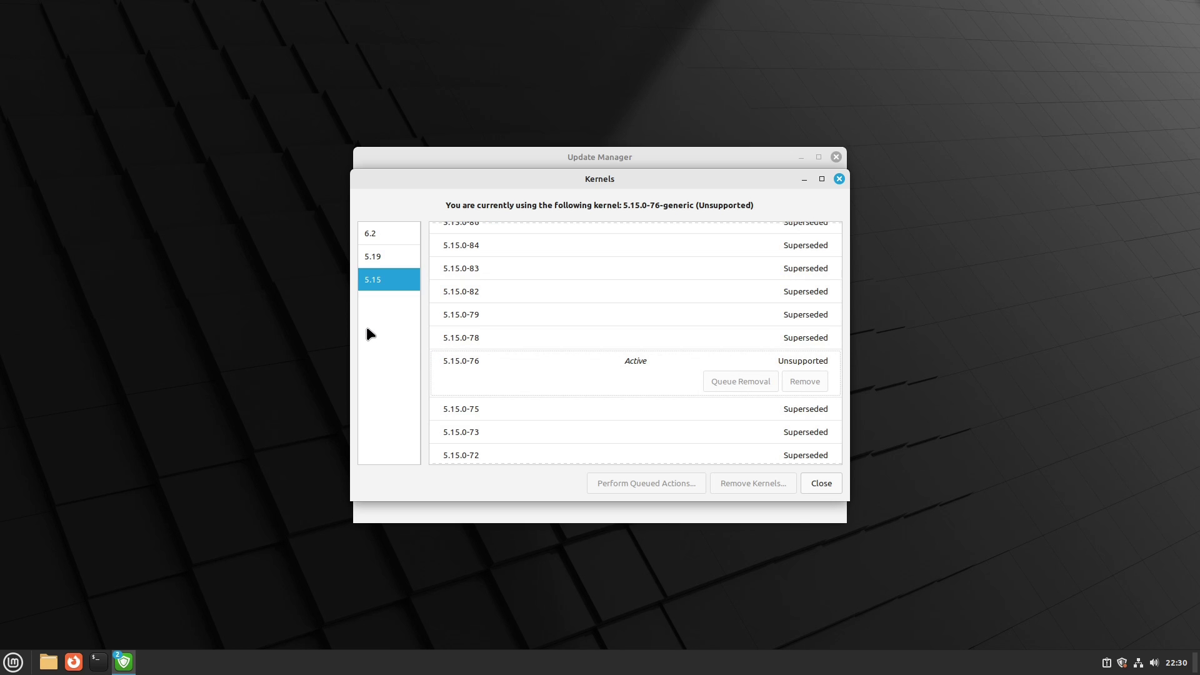
left_click(372, 257)
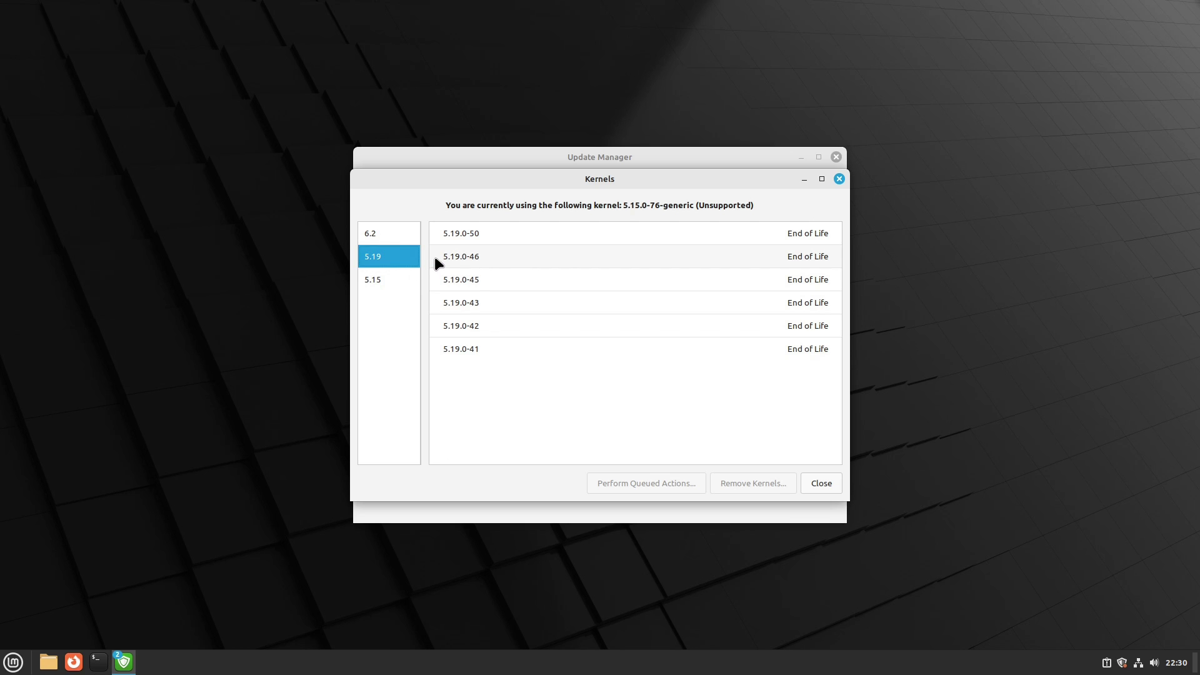
left_click(382, 232)
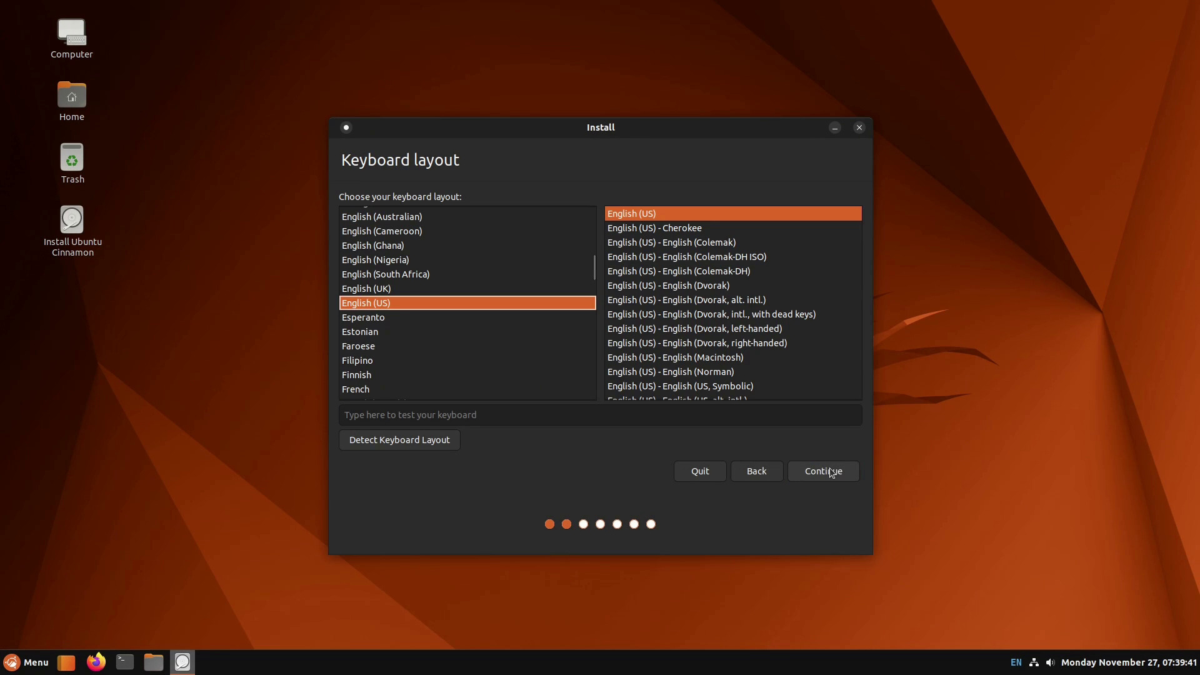
Skip downloading updates during installation and leave advanced disk features off.
left_click(824, 470)
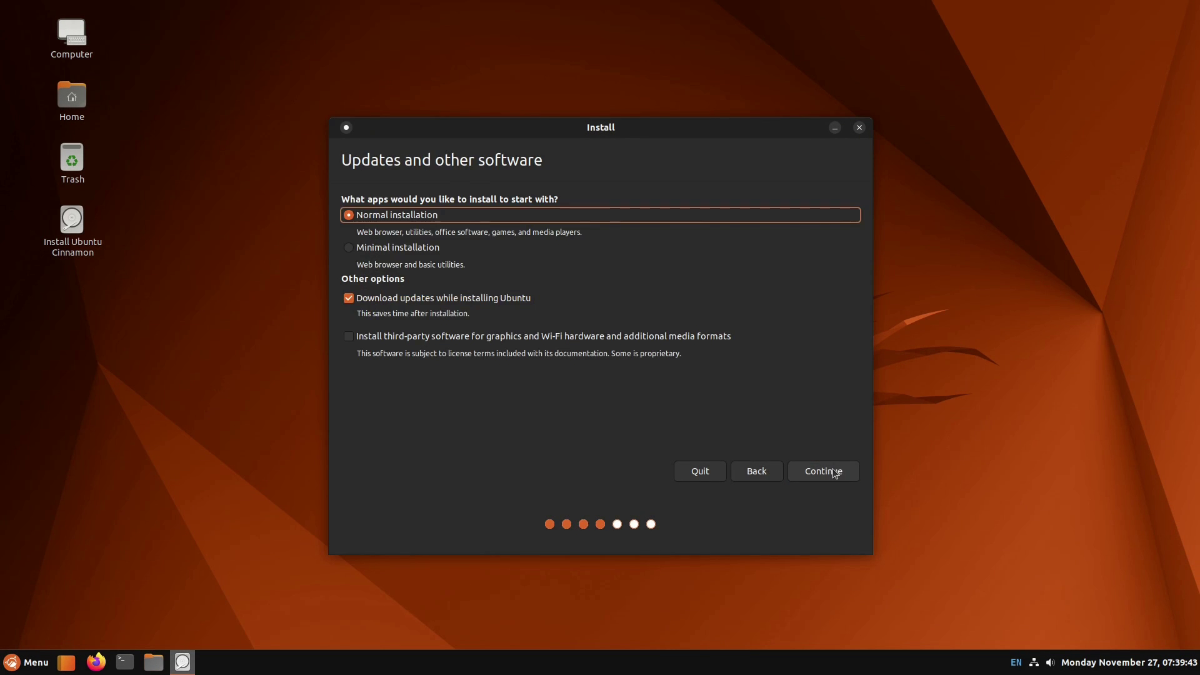
left_click(349, 298)
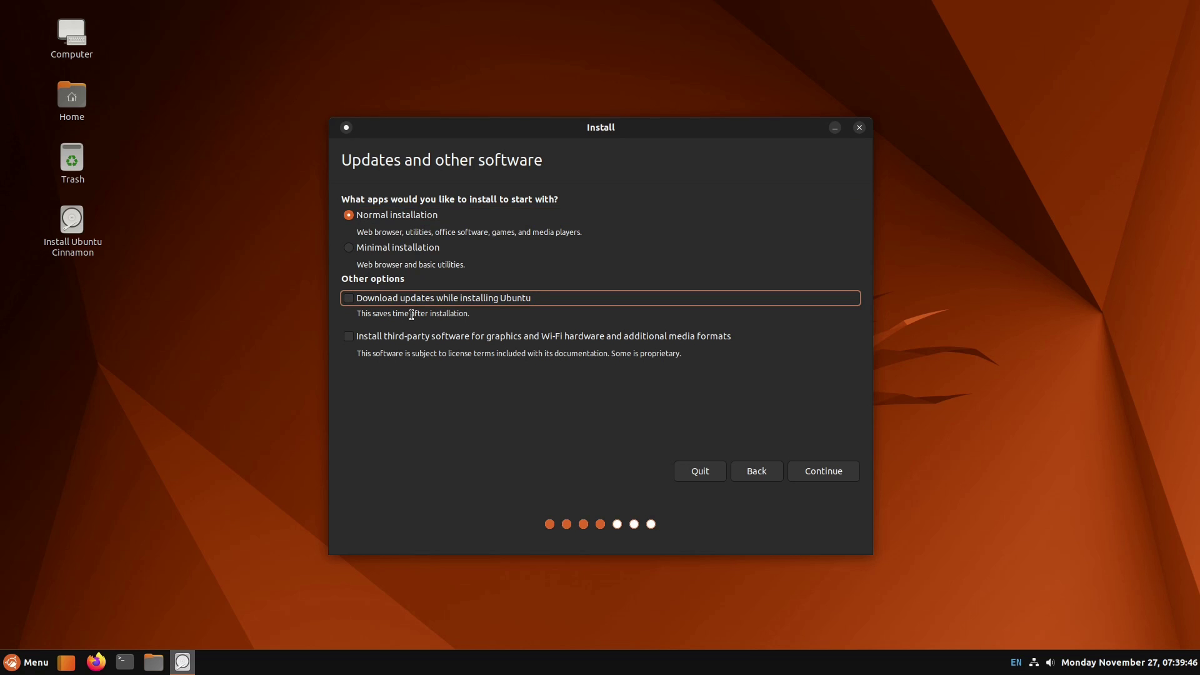
left_click(830, 471)
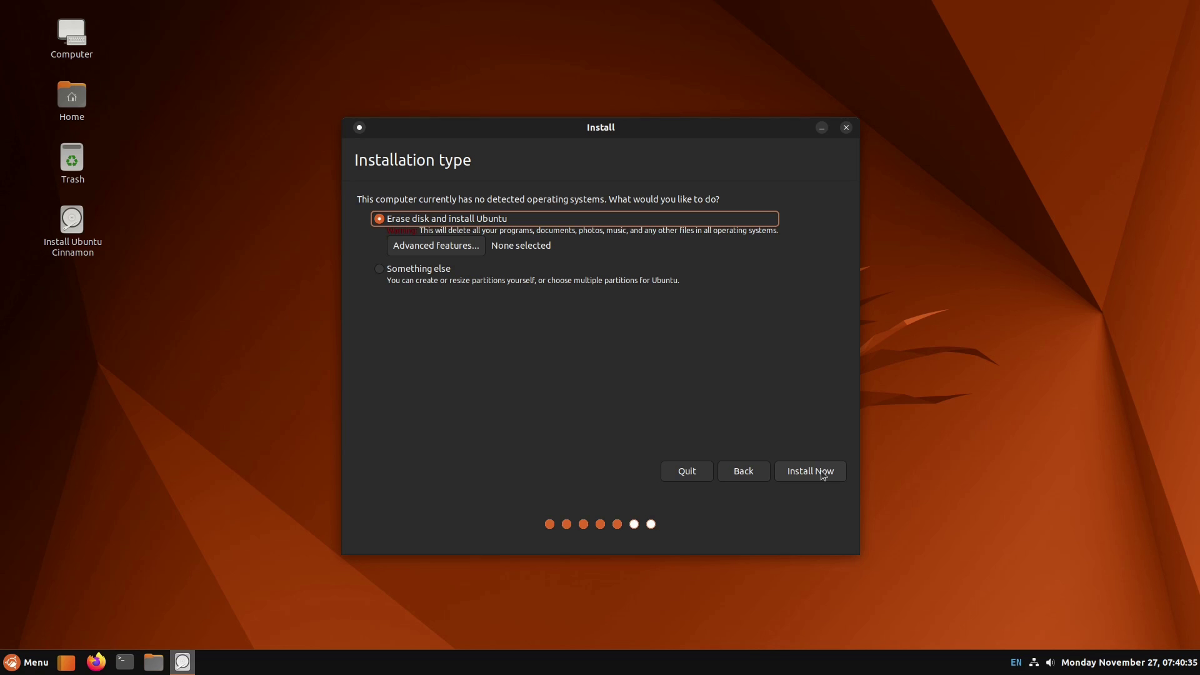
left_click(448, 252)
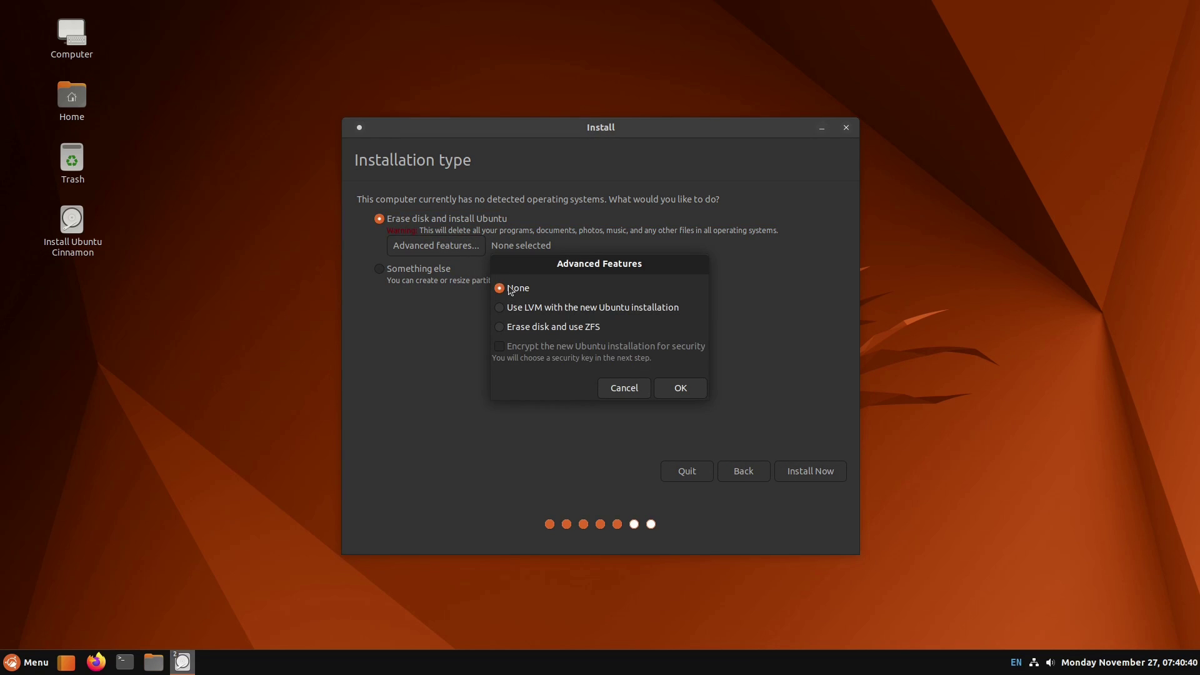
left_click(681, 387)
Install onto the erased disk, confirm the disk changes, and set the timezone to Denver.
left_click(811, 471)
left_click(777, 426)
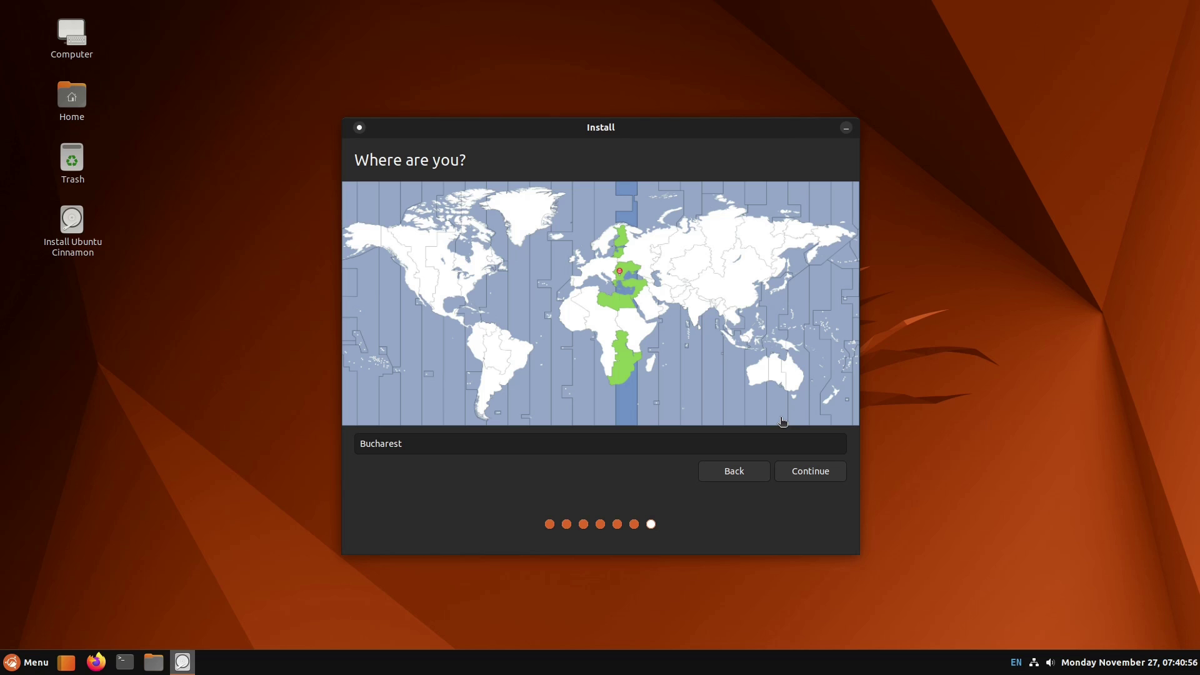
left_click(435, 271)
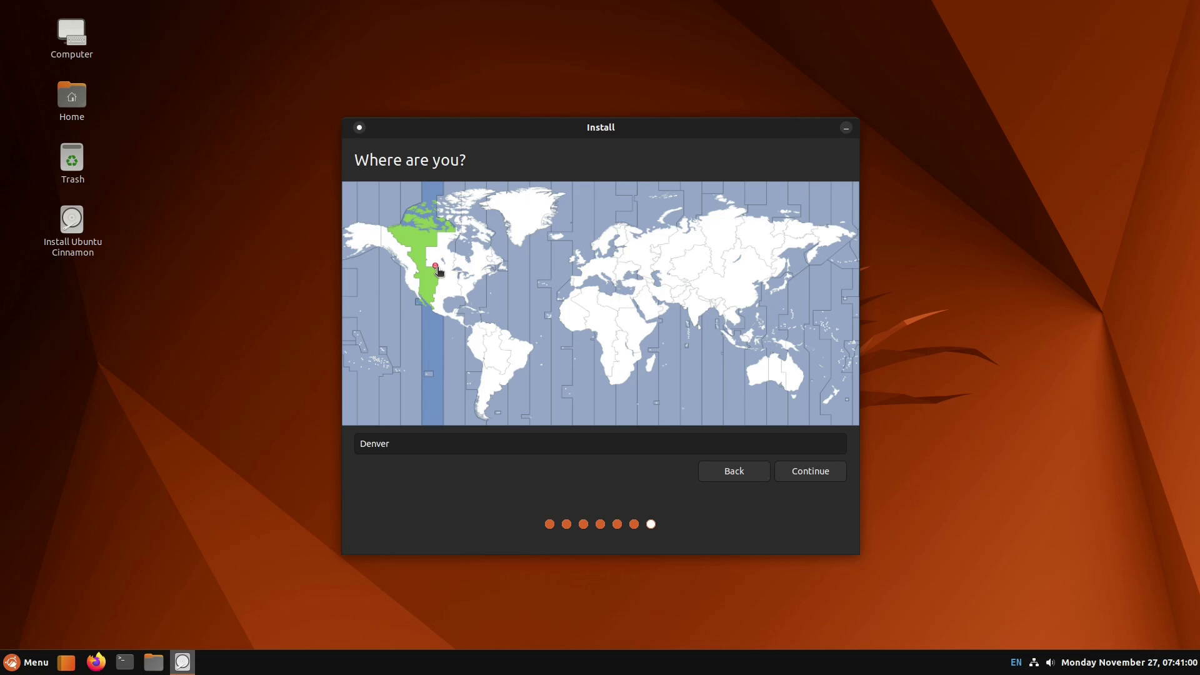
left_click(804, 473)
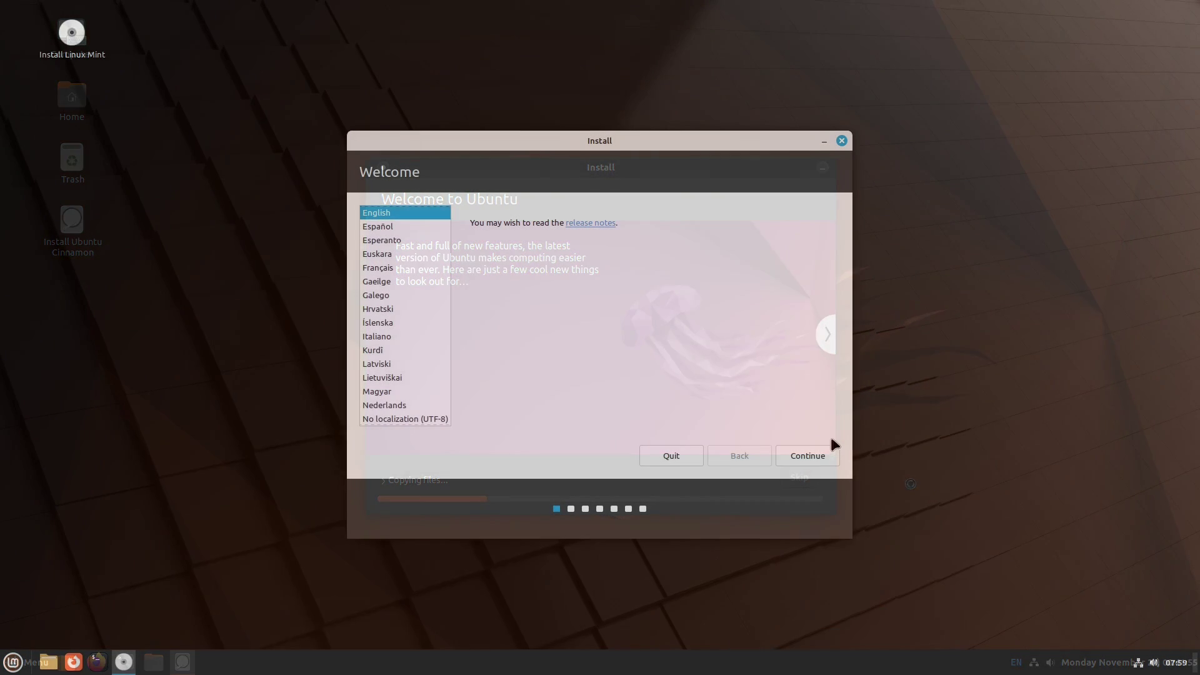
Accept English, the English (US) keyboard layout and multimedia codecs.
left_click(808, 456)
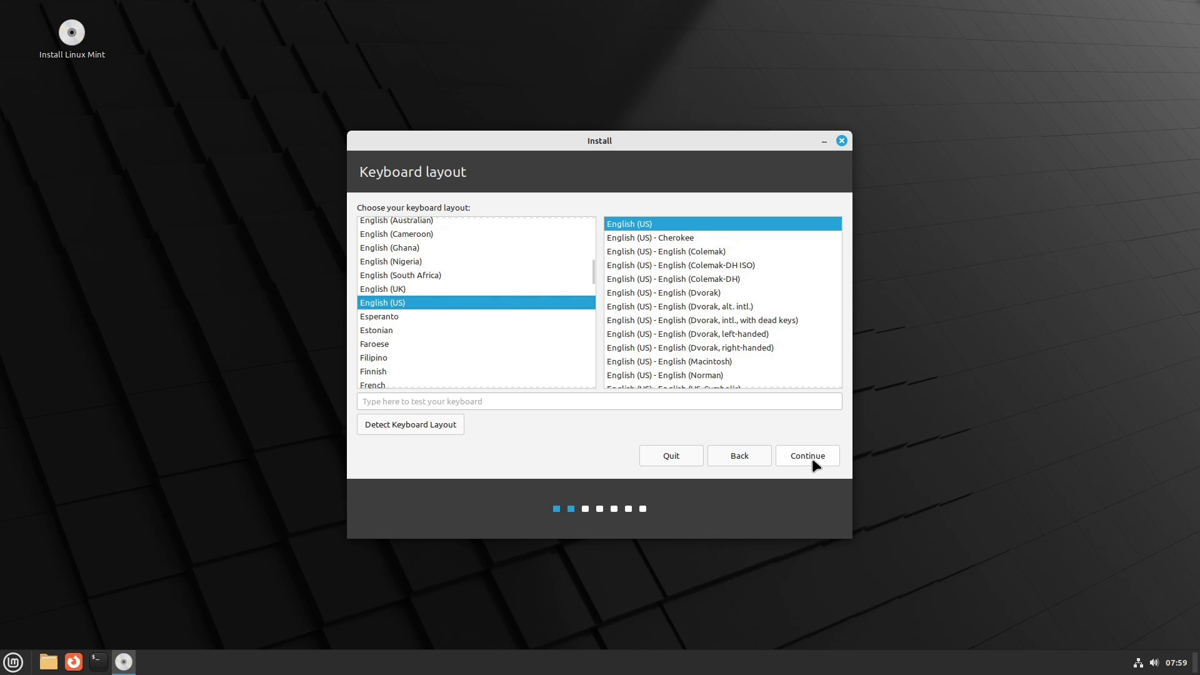
left_click(812, 461)
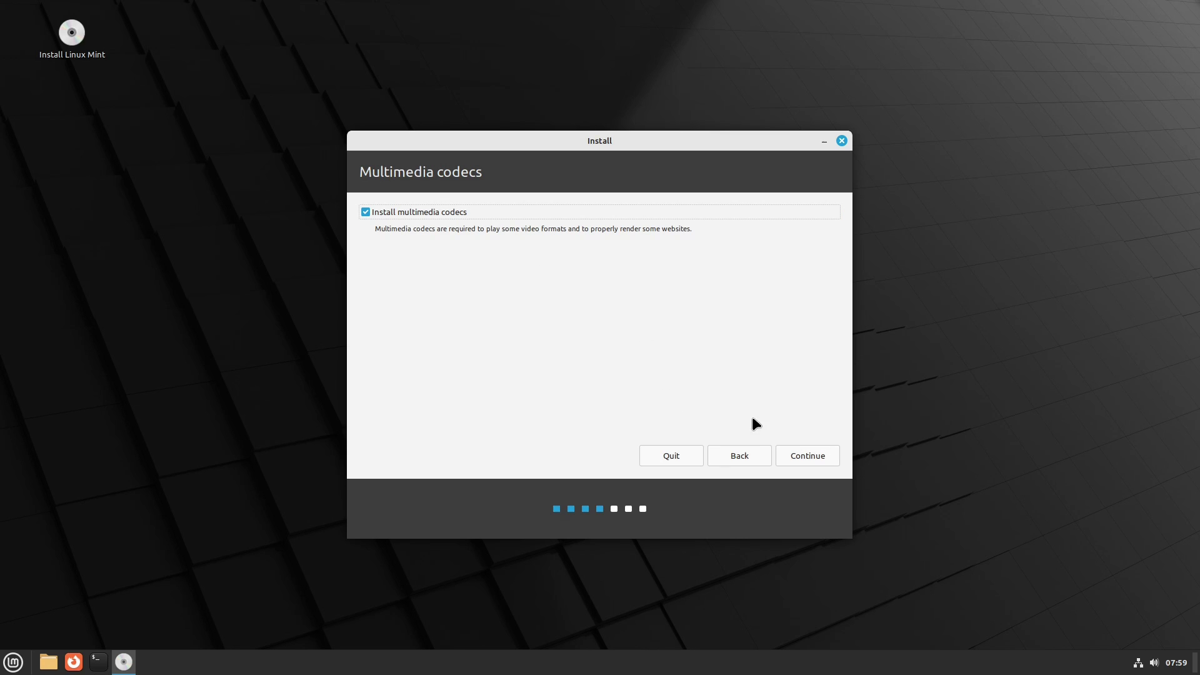
left_click(809, 453)
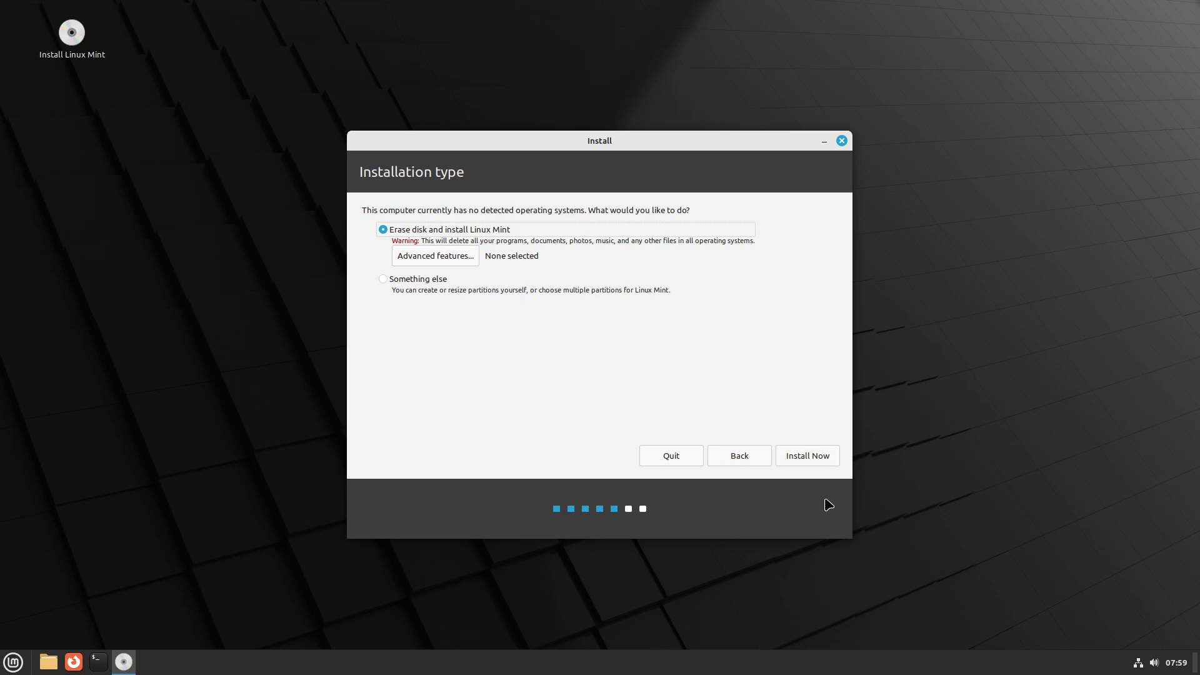
Install with 'Erase disk', no advanced options, confirm partitioning, and choose the Regina timezone.
left_click(428, 256)
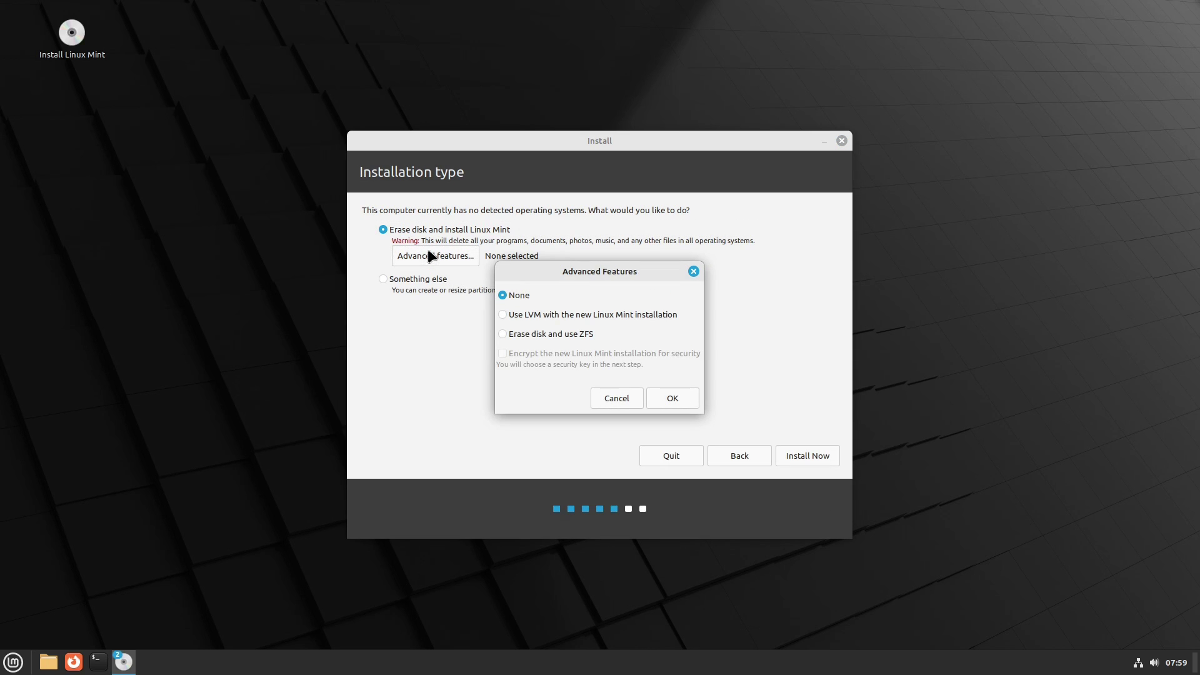
left_click(693, 271)
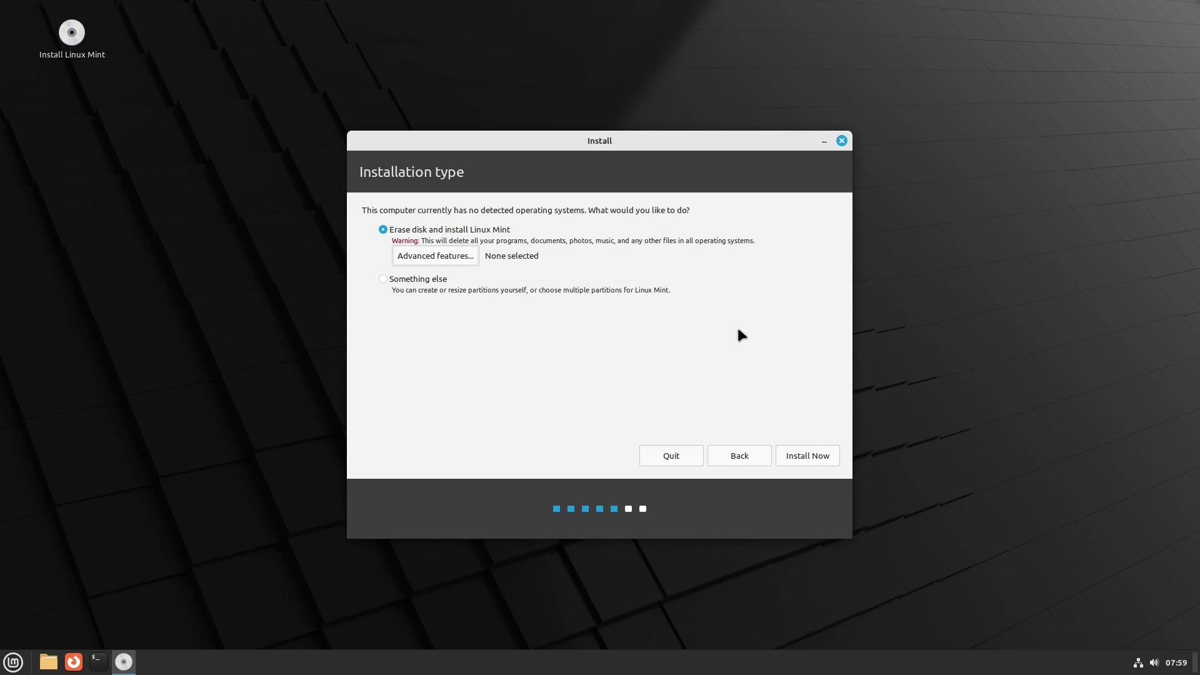
left_click(807, 453)
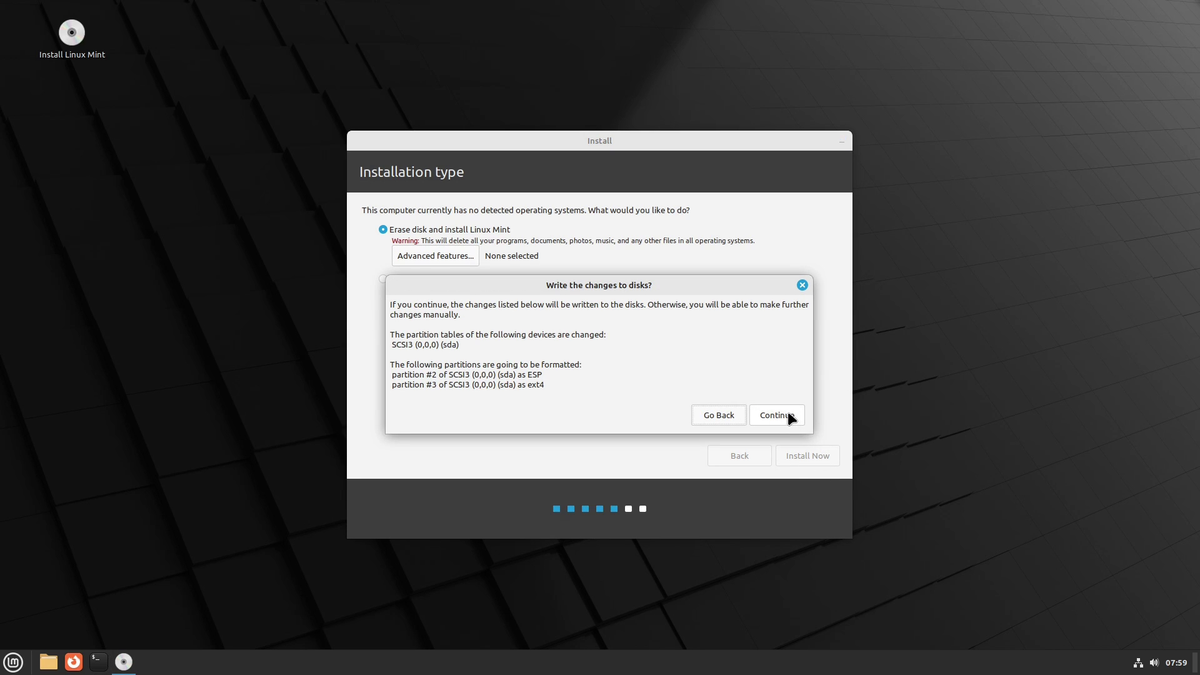
left_click(778, 416)
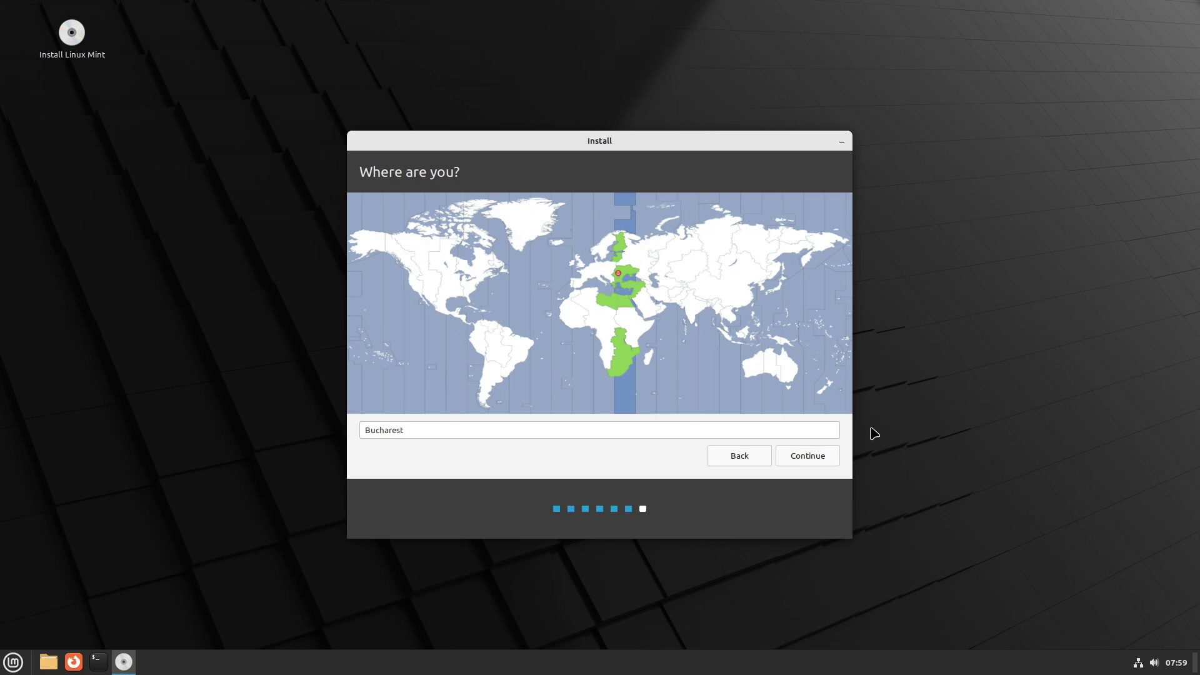
left_click(436, 268)
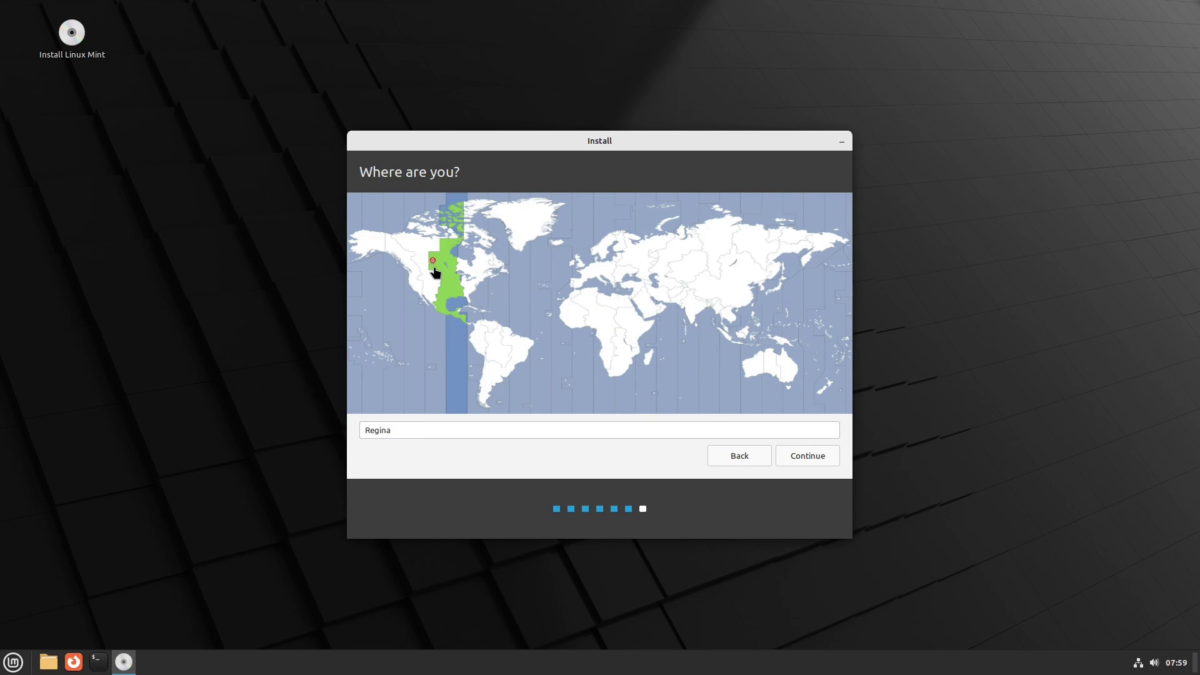
left_click(814, 457)
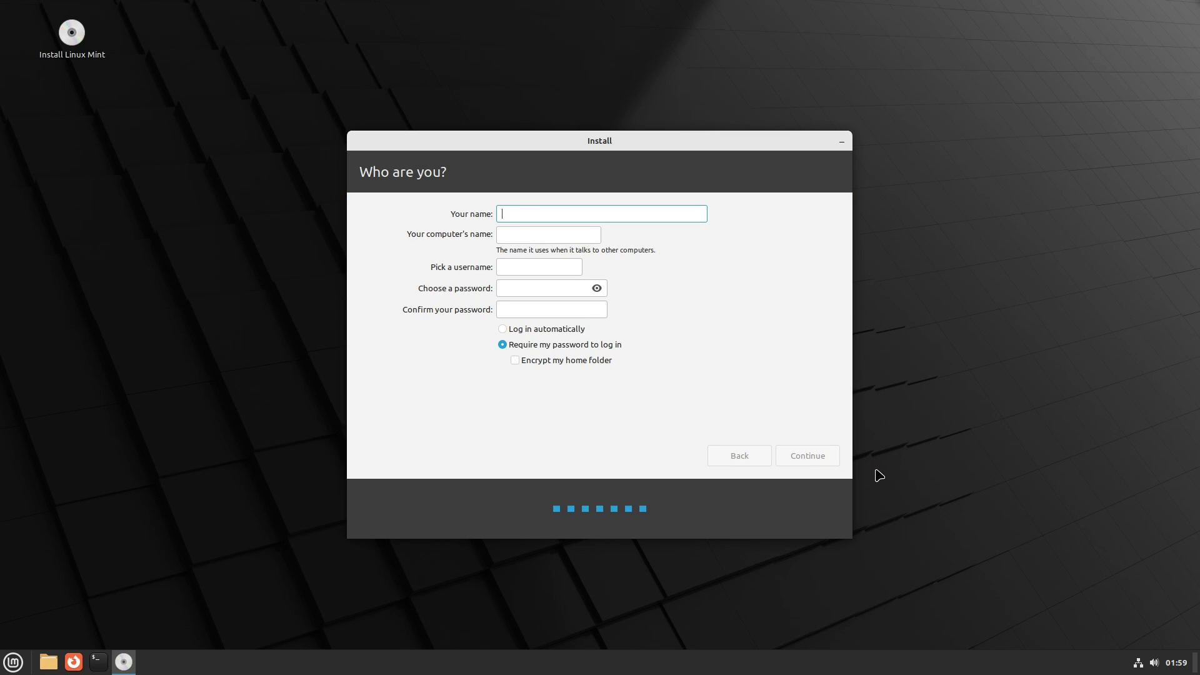
type("join linux")
Fill in the computer name, username and password, then start the installation.
left_click_drag(567, 235, 522, 234)
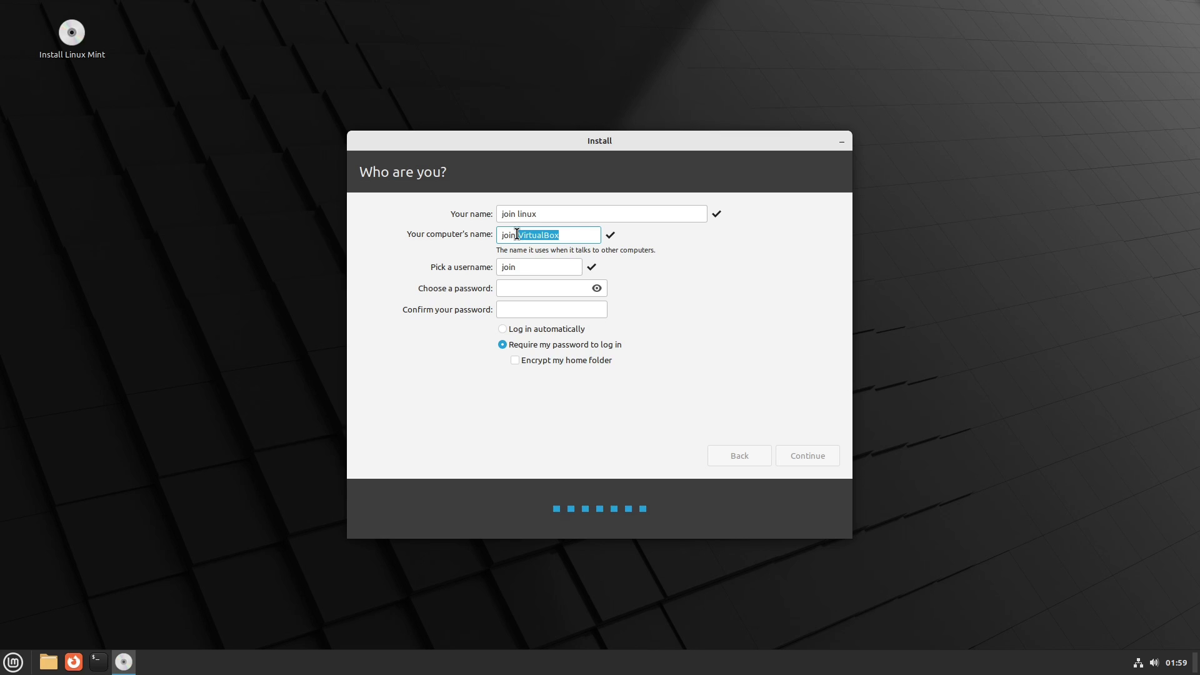
key("BackSpace")
key("BackSpace")
left_click(551, 266)
key("Tab")
key("Tab")
left_click(808, 455)
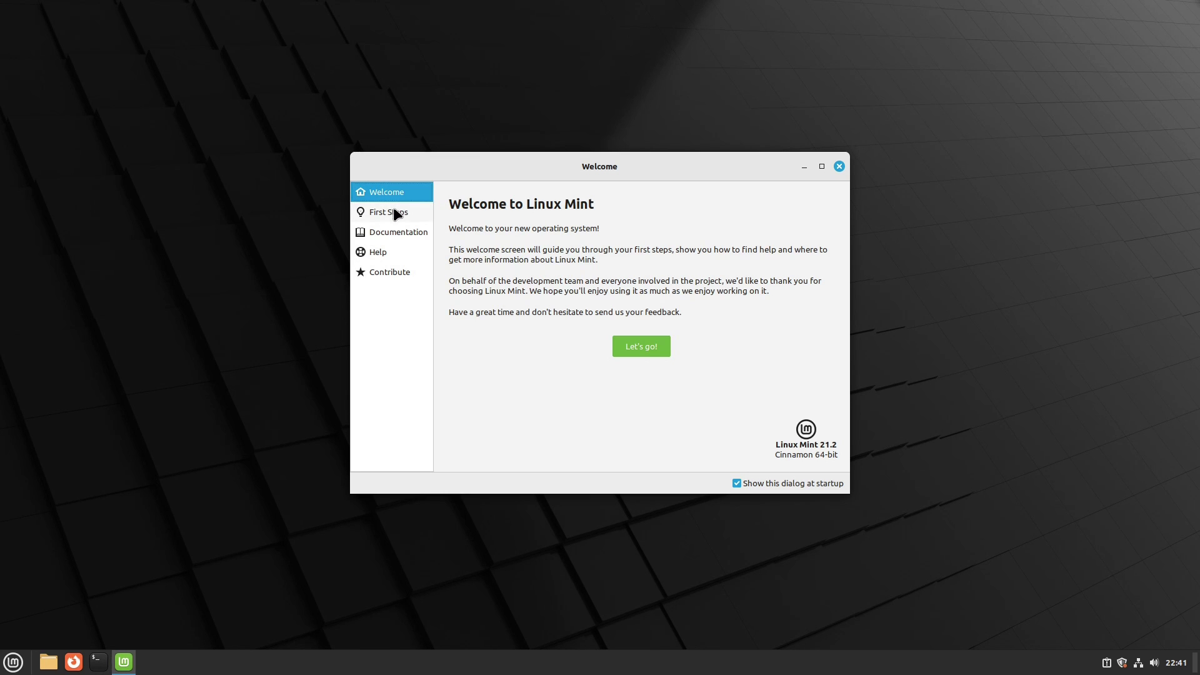
Visit the First Steps list, then the Documentation, Help and Contribute pages.
left_click(397, 214)
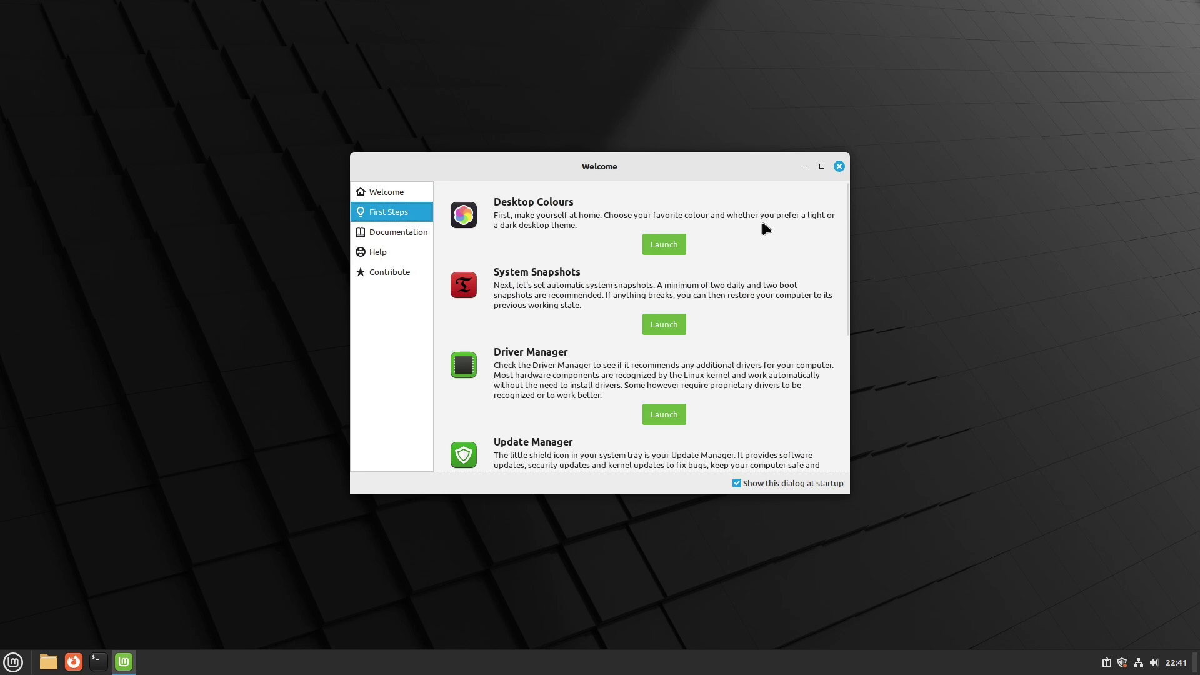
mouse_move(849, 224)
left_mouse_down()
mouse_move(867, 300)
mouse_move(951, 375)
left_mouse_up()
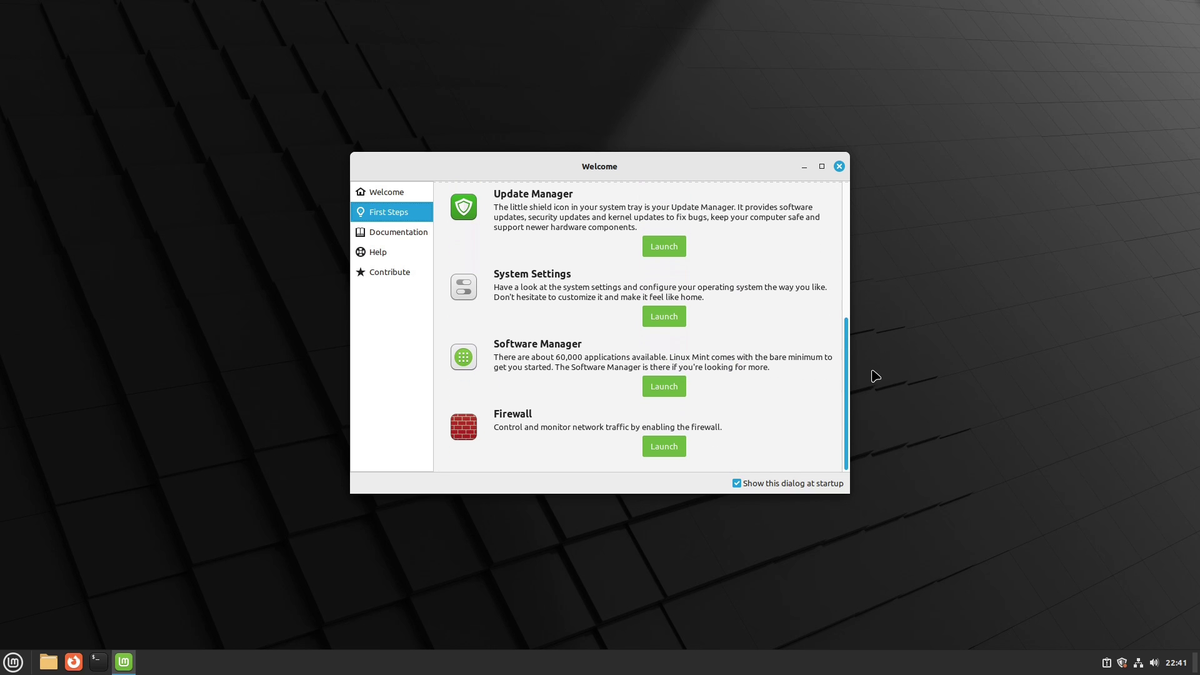
left_click(403, 234)
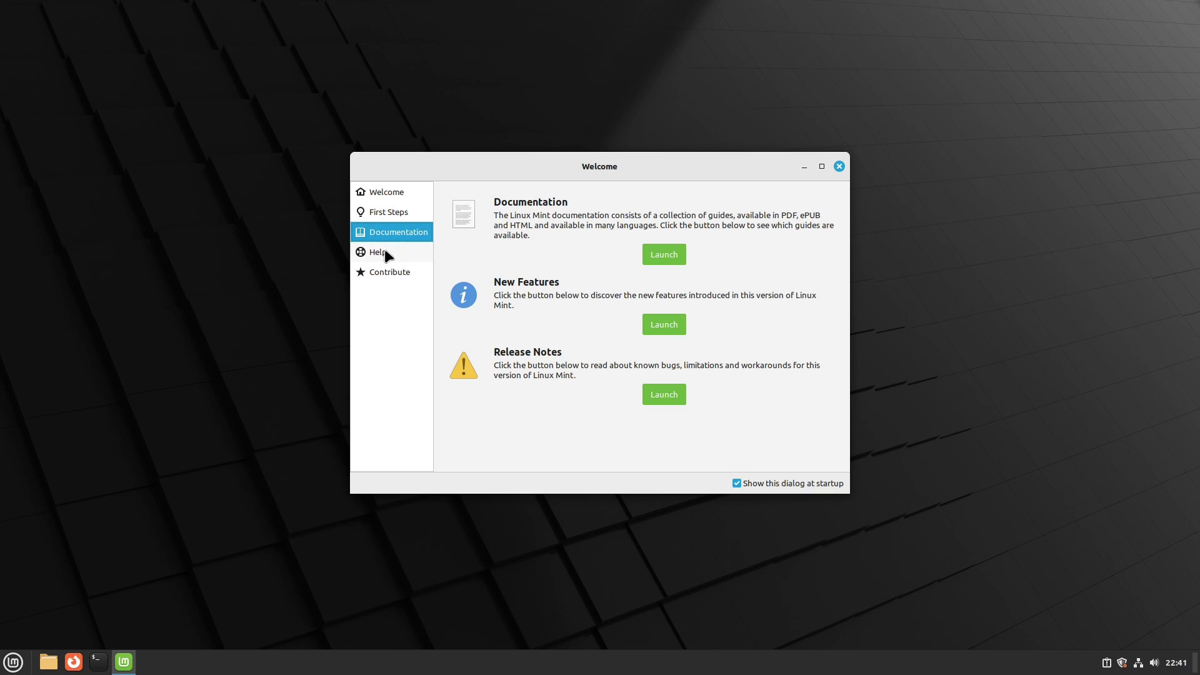
left_click(384, 250)
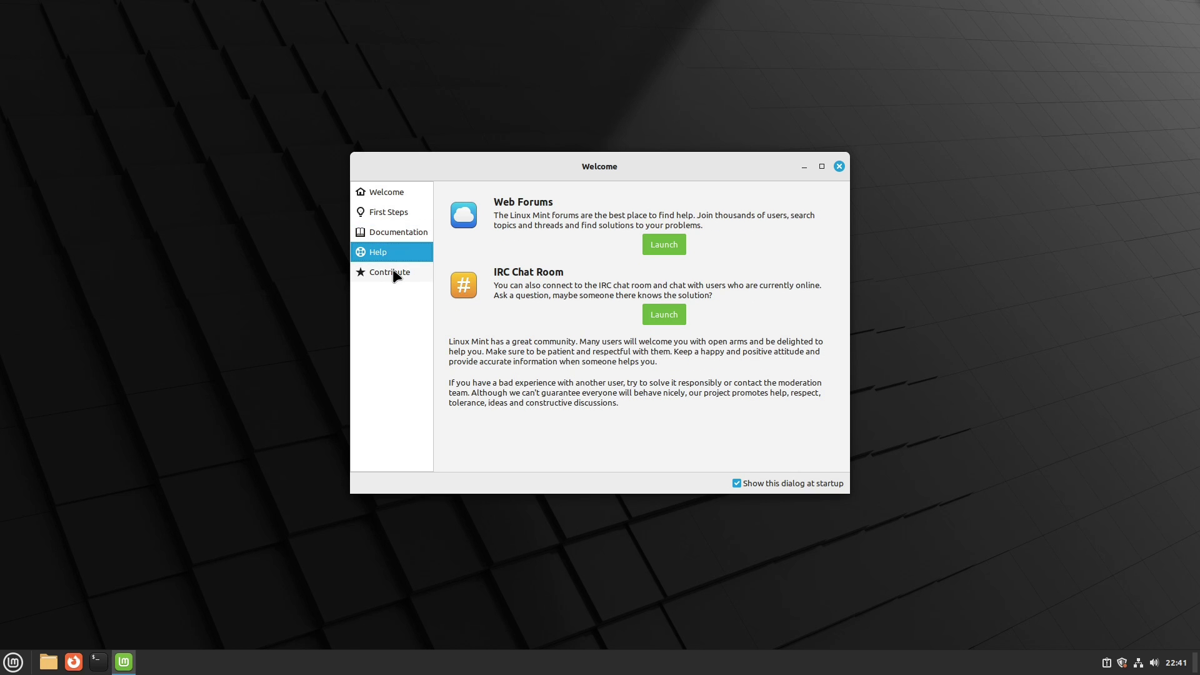
left_click(392, 273)
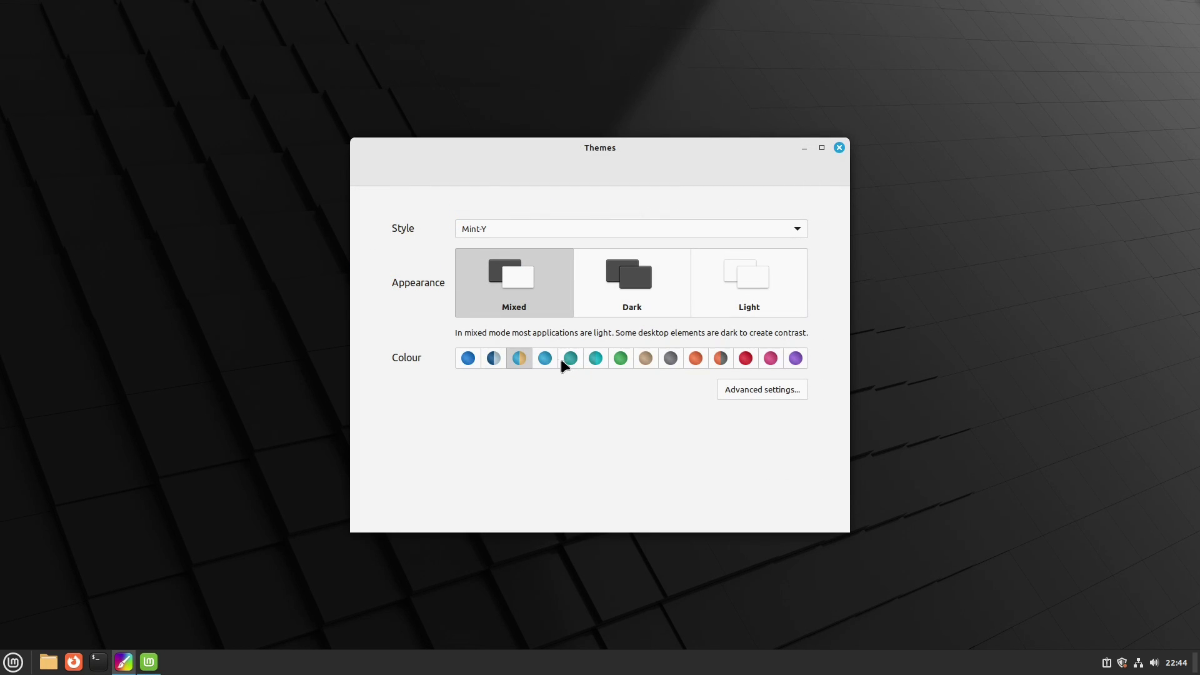
left_click(545, 361)
left_click(571, 358)
left_click(519, 357)
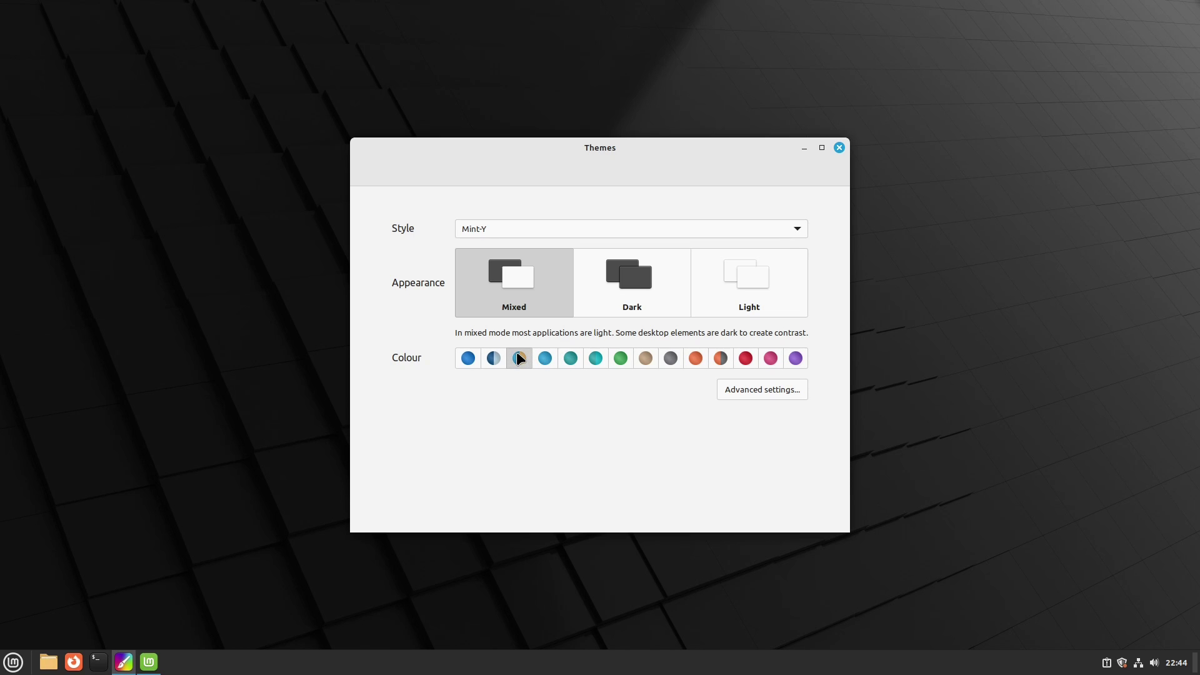
left_click(627, 275)
left_click(729, 272)
left_click(506, 276)
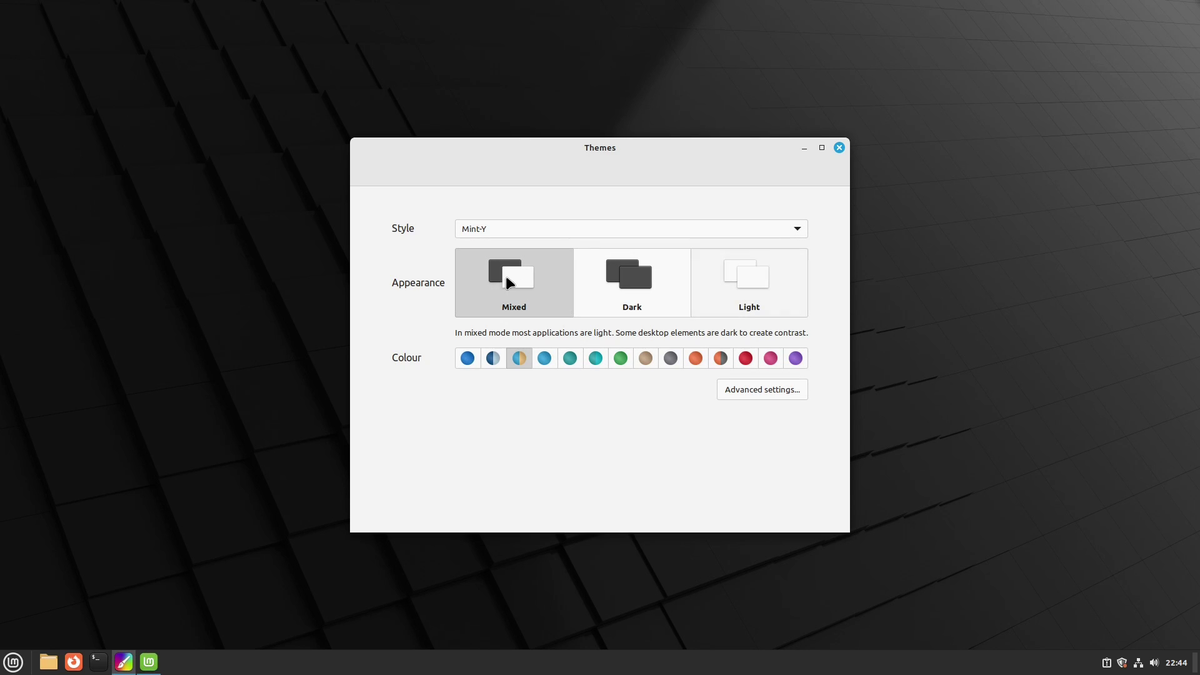
left_click(795, 228)
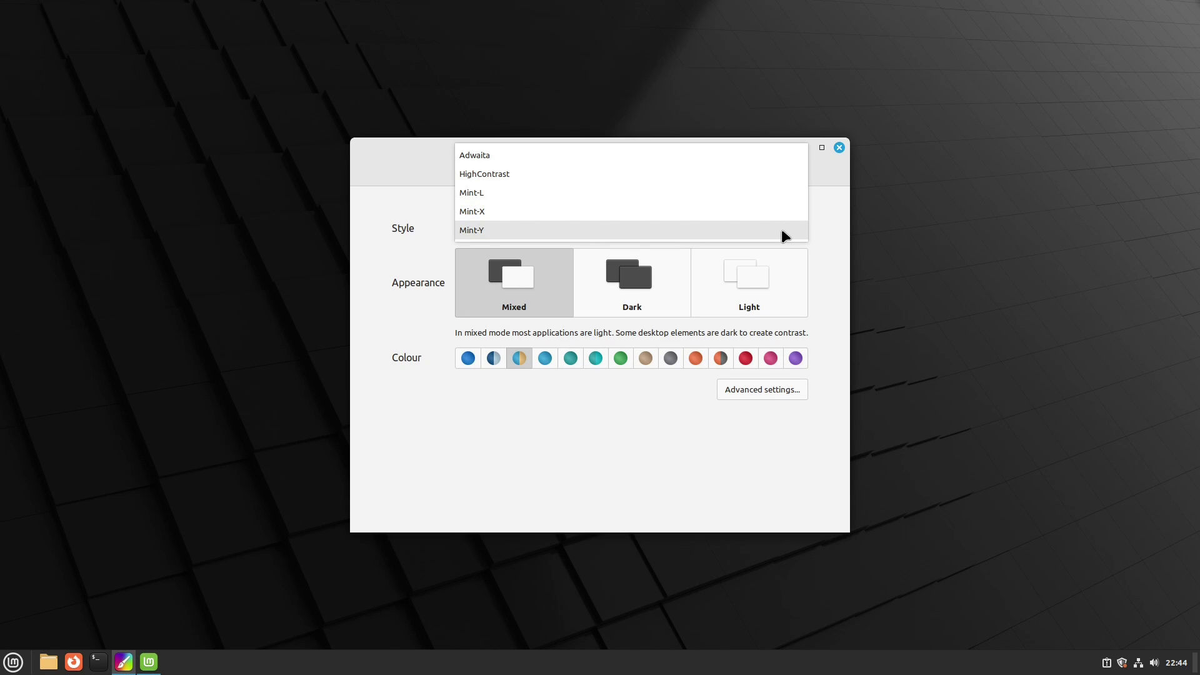
left_click(782, 229)
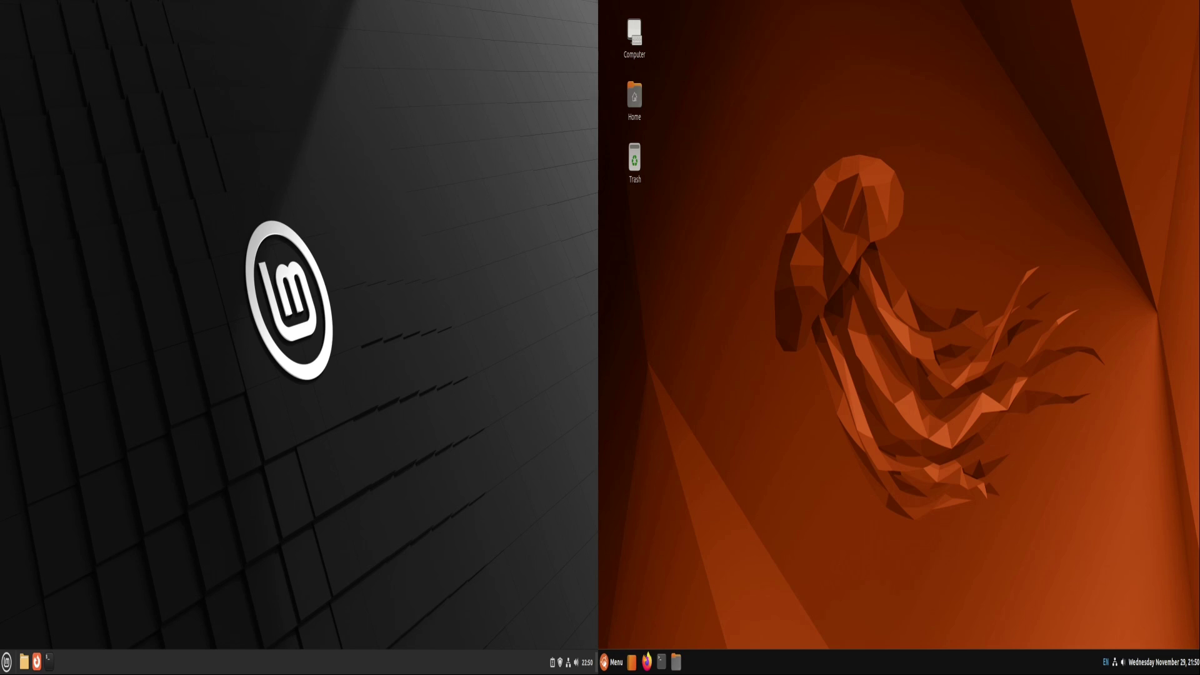
Authorise the pending system updates, then update all apps, including Firefox 110.0, with the password.
left_click(756, 332)
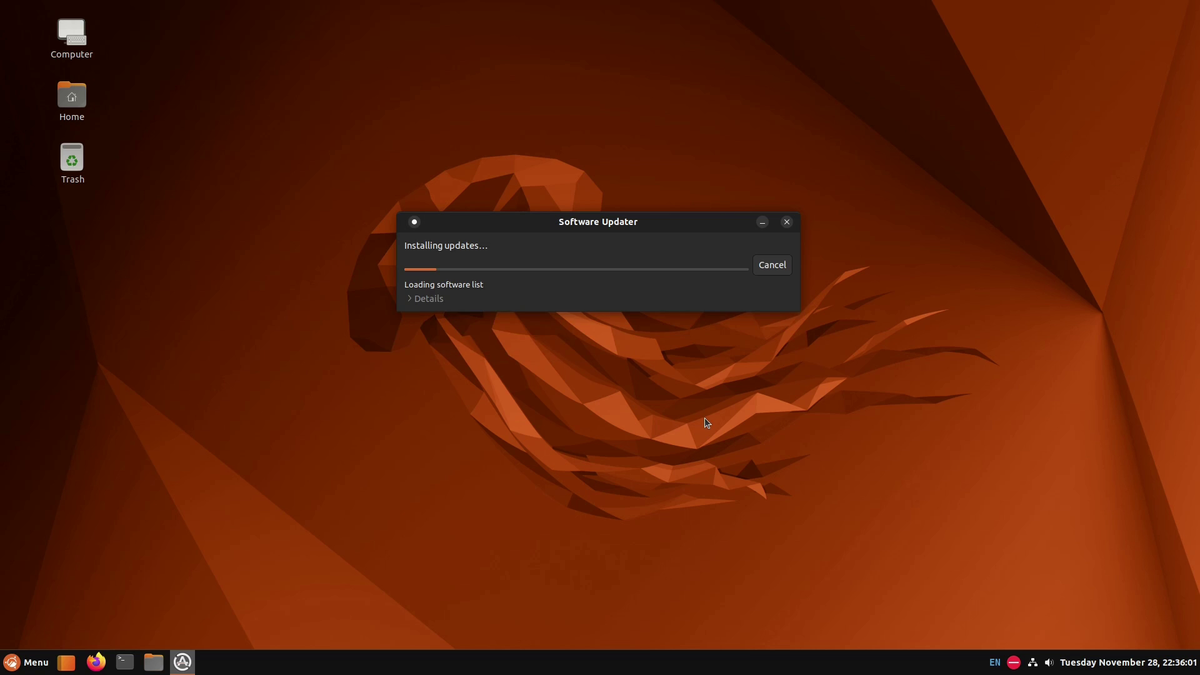
type("****")
key("Return")
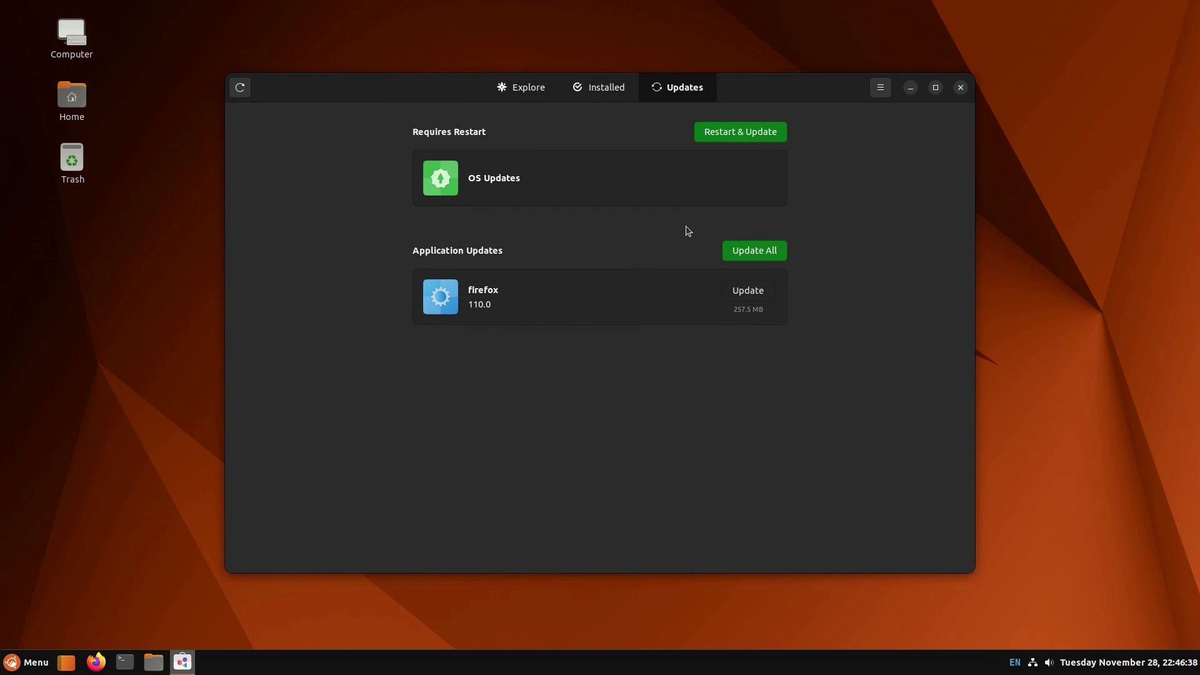
left_click(753, 255)
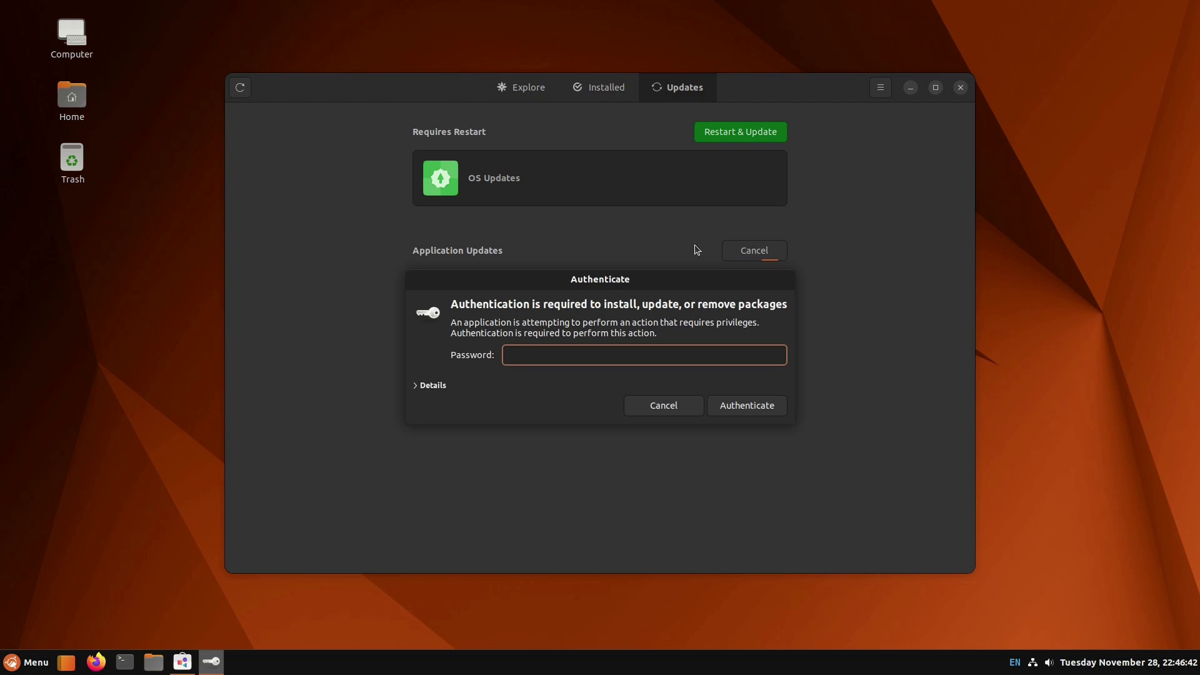
key("Return")
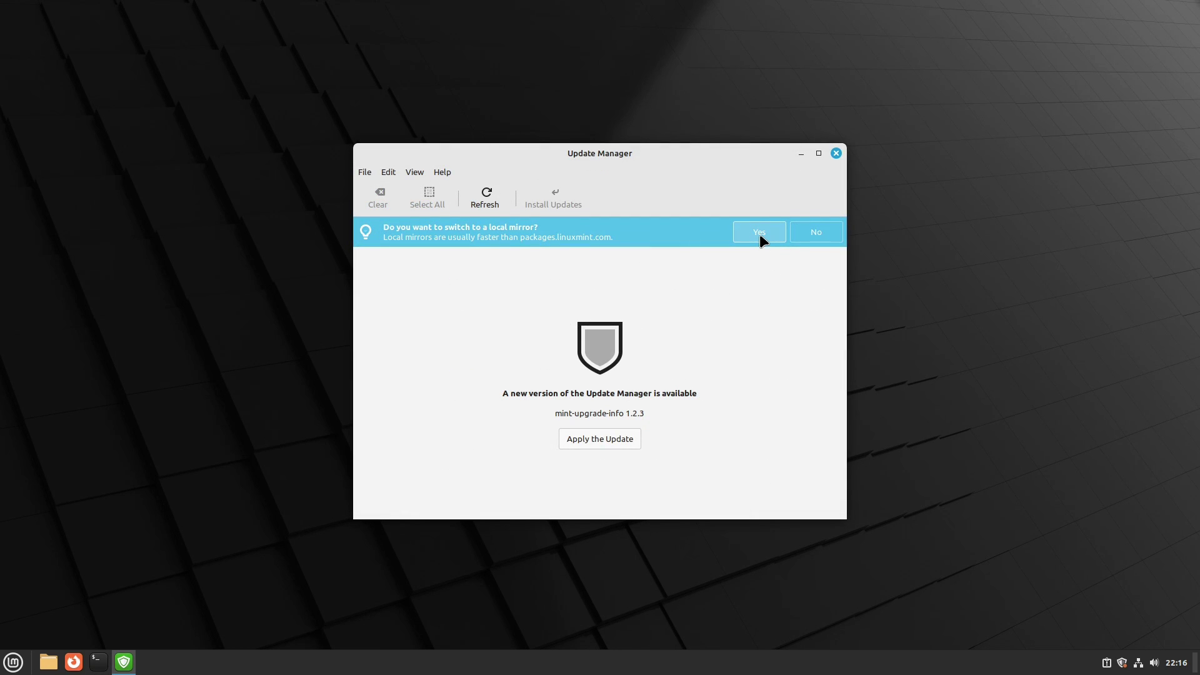
Switch to the local mirror, authorise installing the 85 updates, and show individual files.
left_click(760, 233)
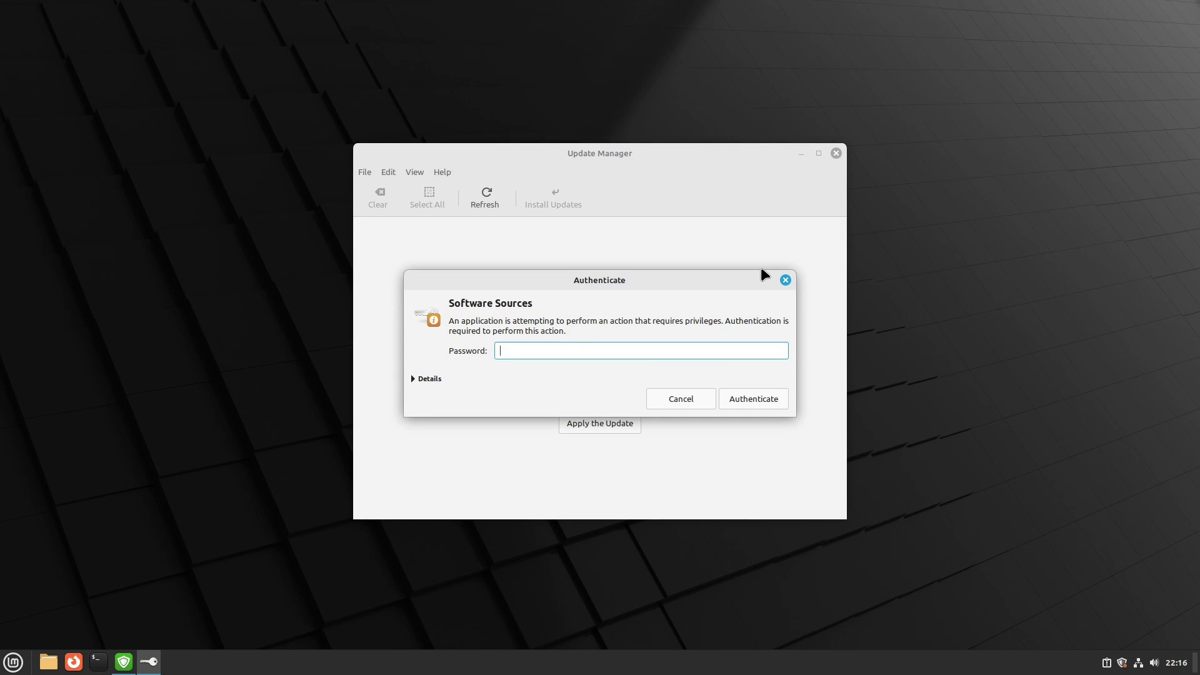
type("••••")
key("Return")
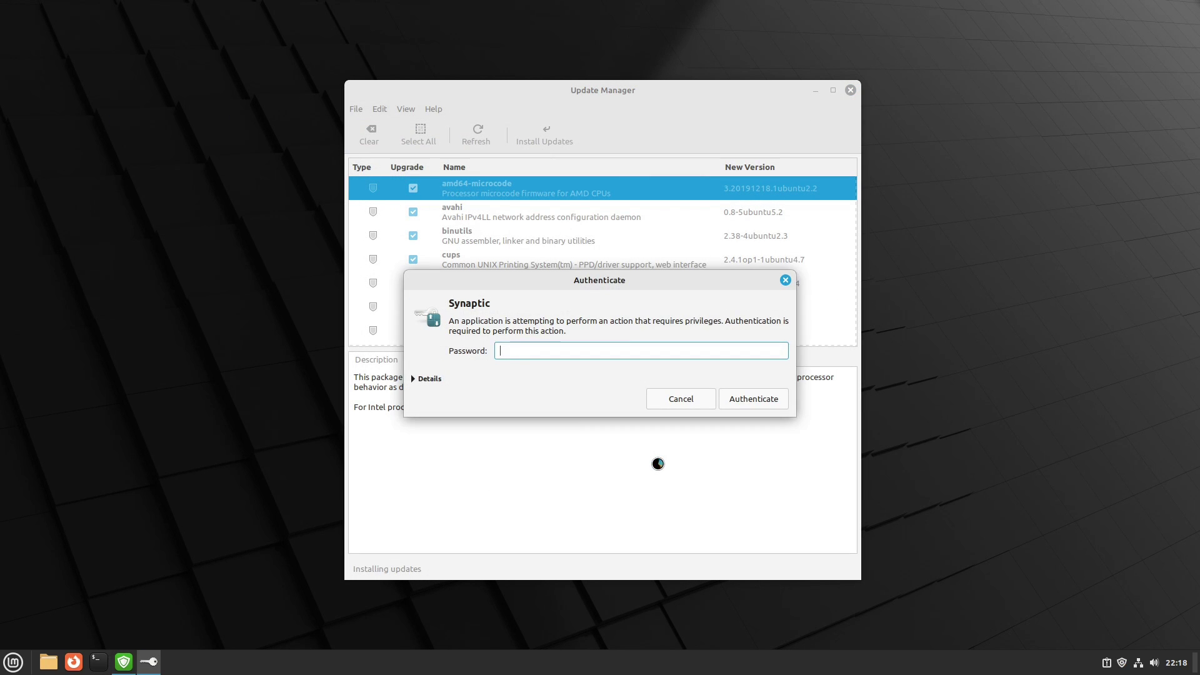
type("•••")
key("Return")
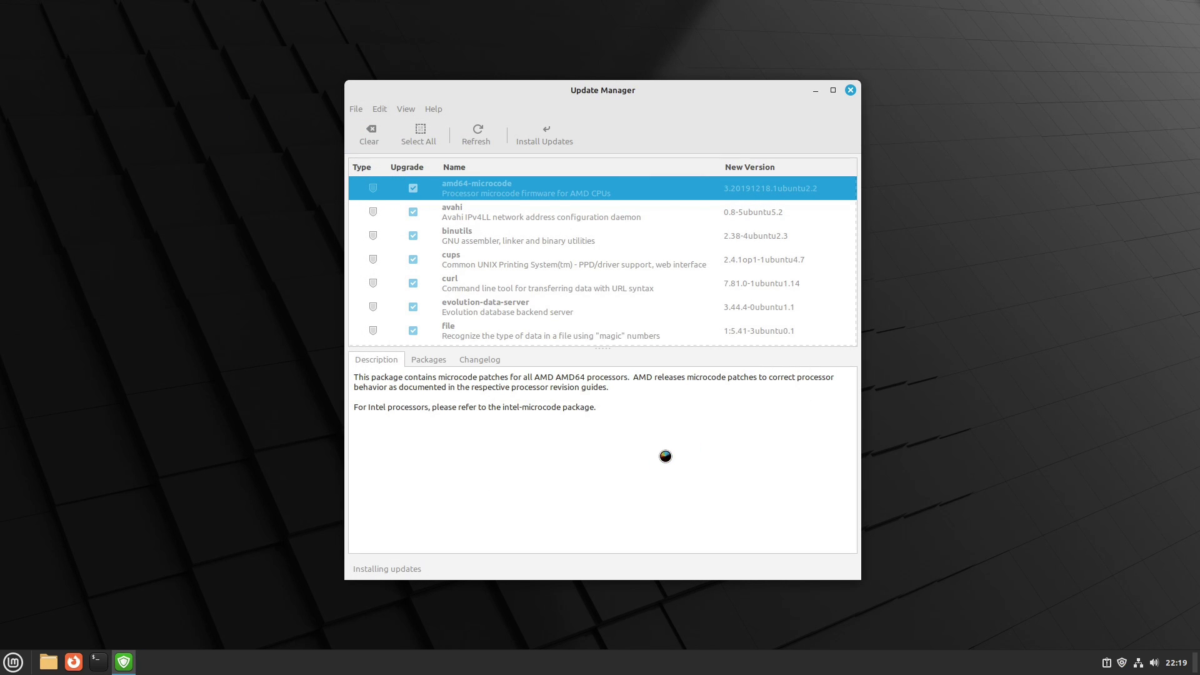
left_click(514, 278)
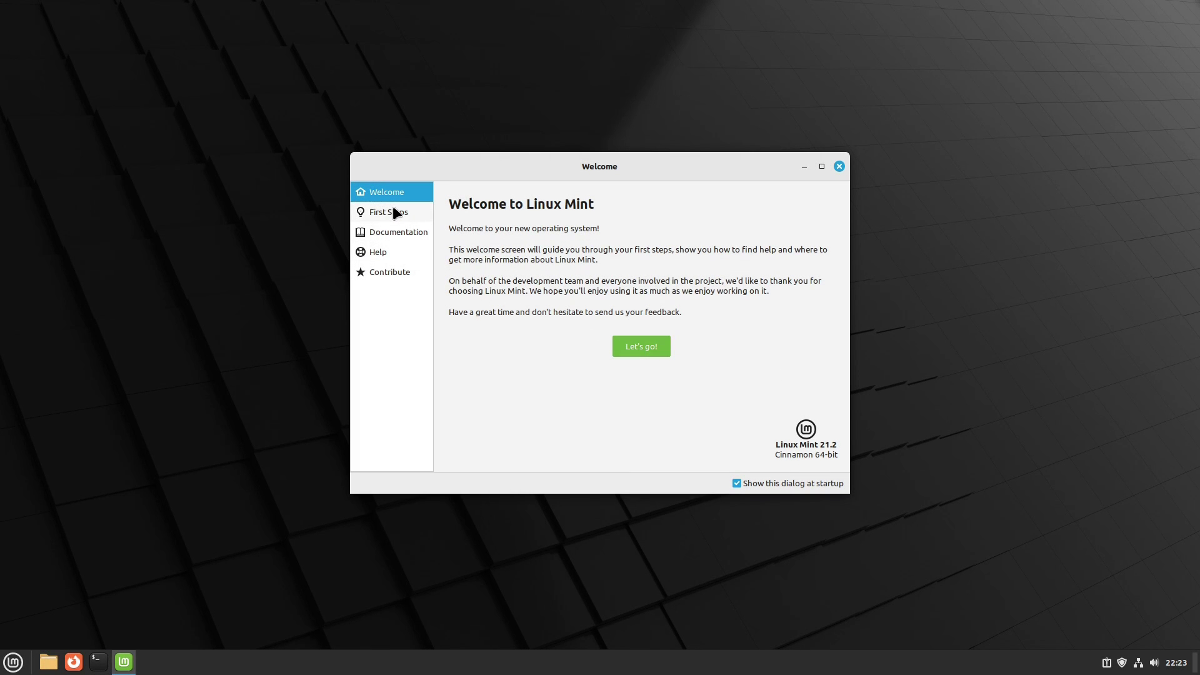
Show the First Steps page in the Welcome screen sidebar.
left_click(393, 211)
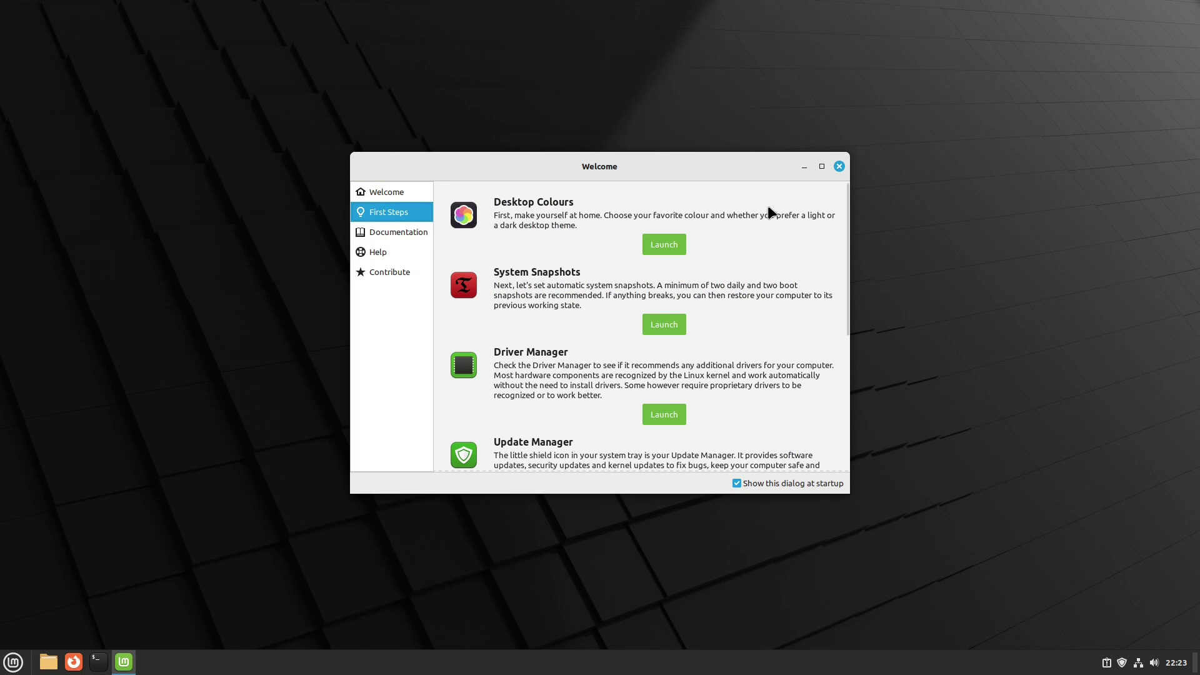
mouse_move(847, 222)
left_mouse_down()
mouse_move(862, 376)
mouse_move(856, 267)
left_mouse_up()
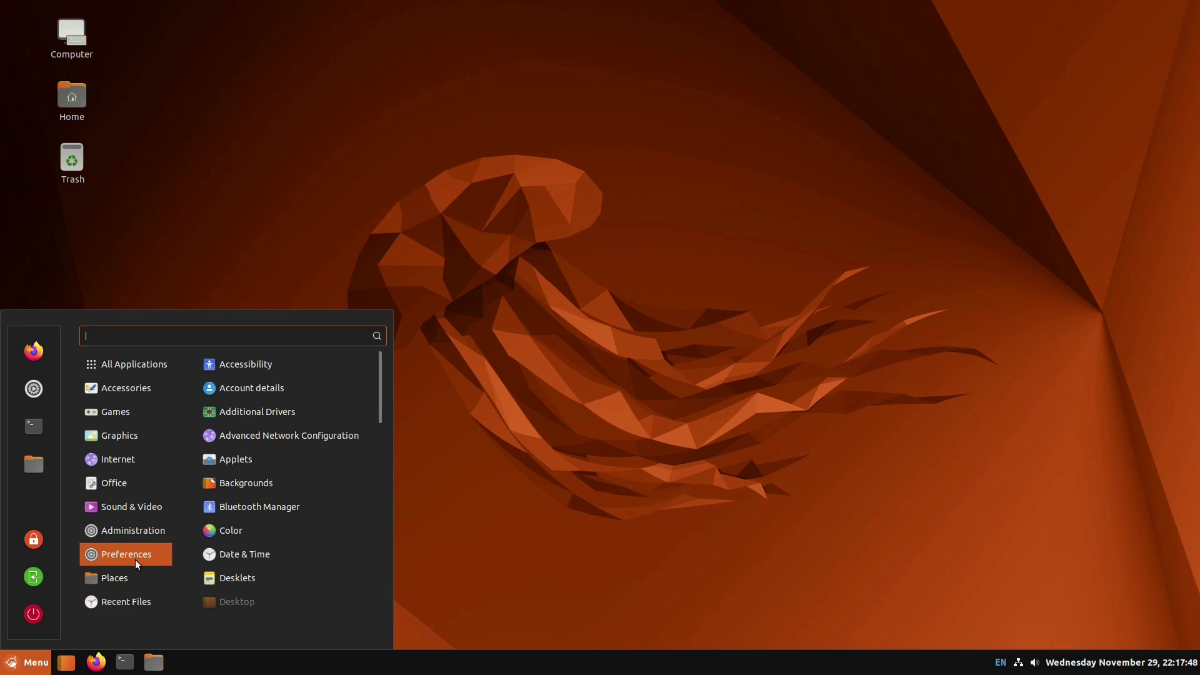
left_click_drag(377, 375, 380, 434)
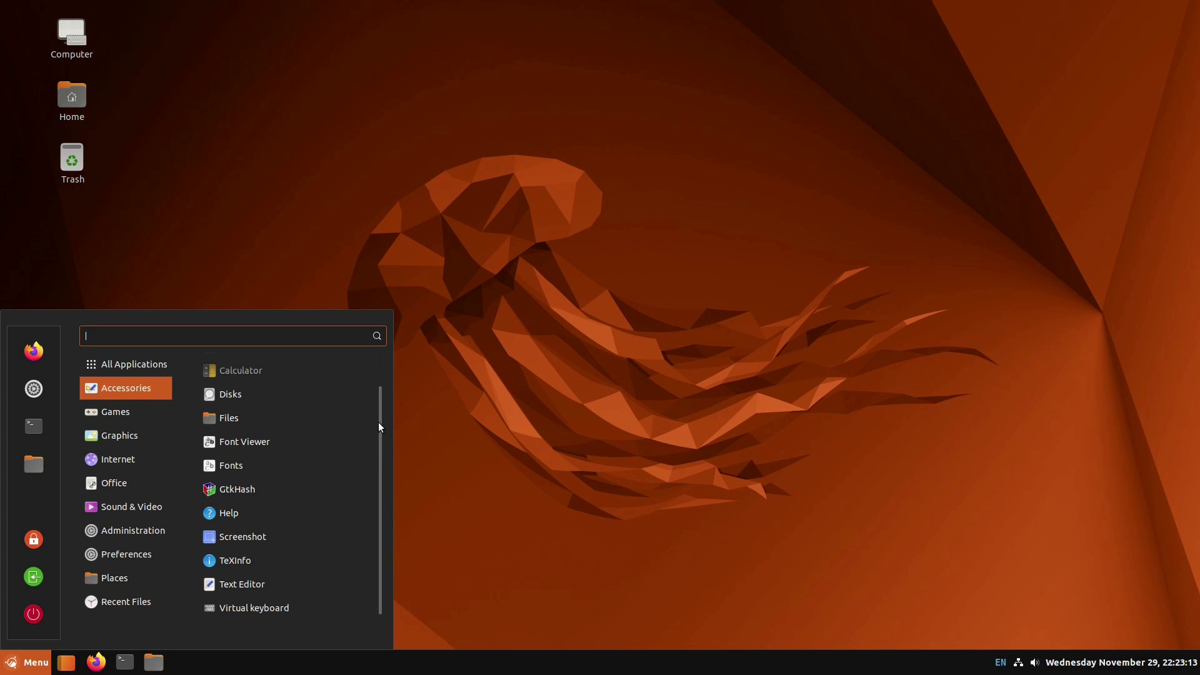
left_click_drag(378, 422, 376, 380)
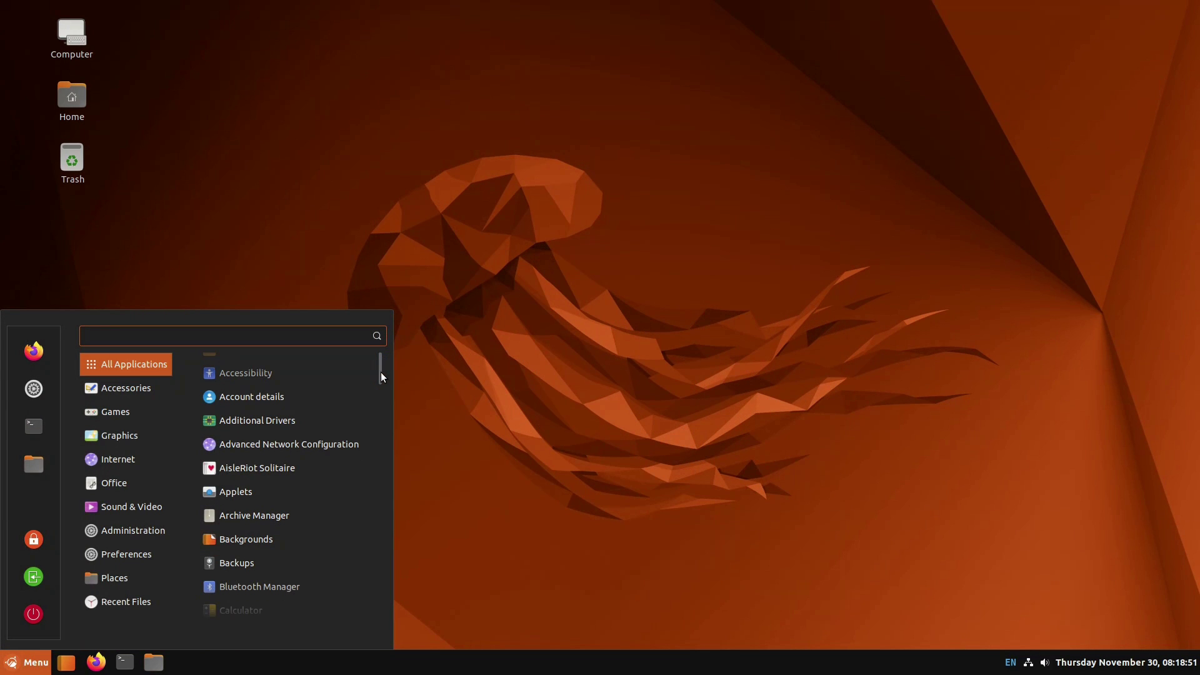
left_click_drag(380, 372, 402, 473)
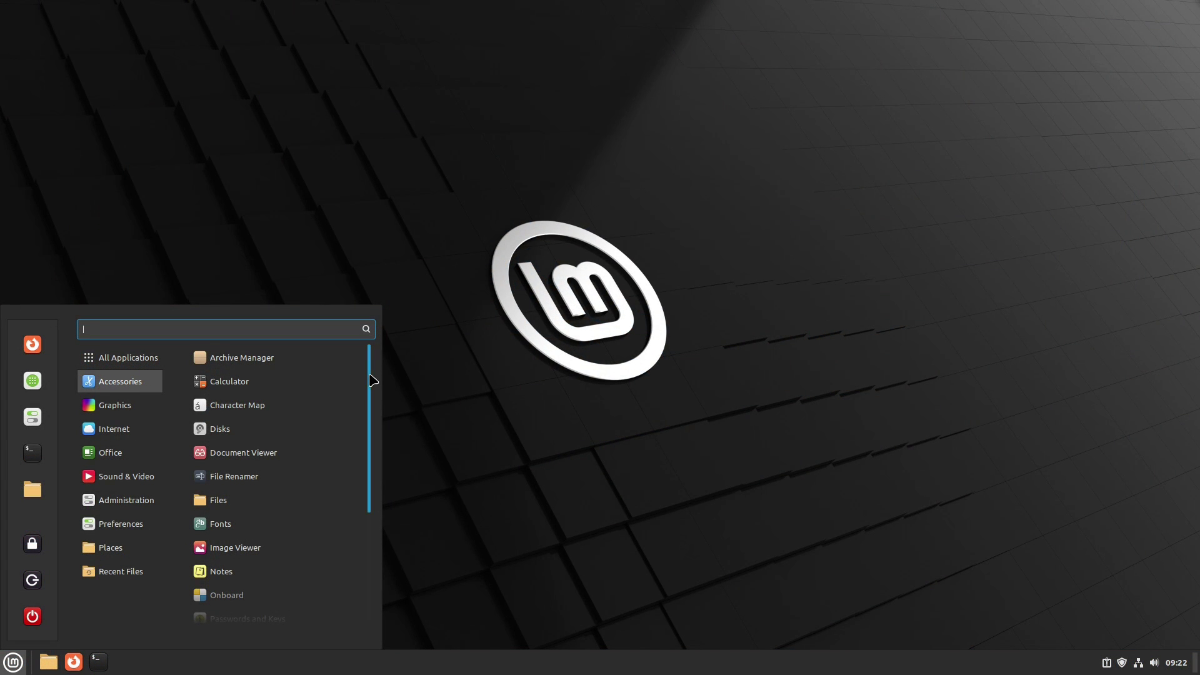
left_click_drag(369, 378, 386, 507)
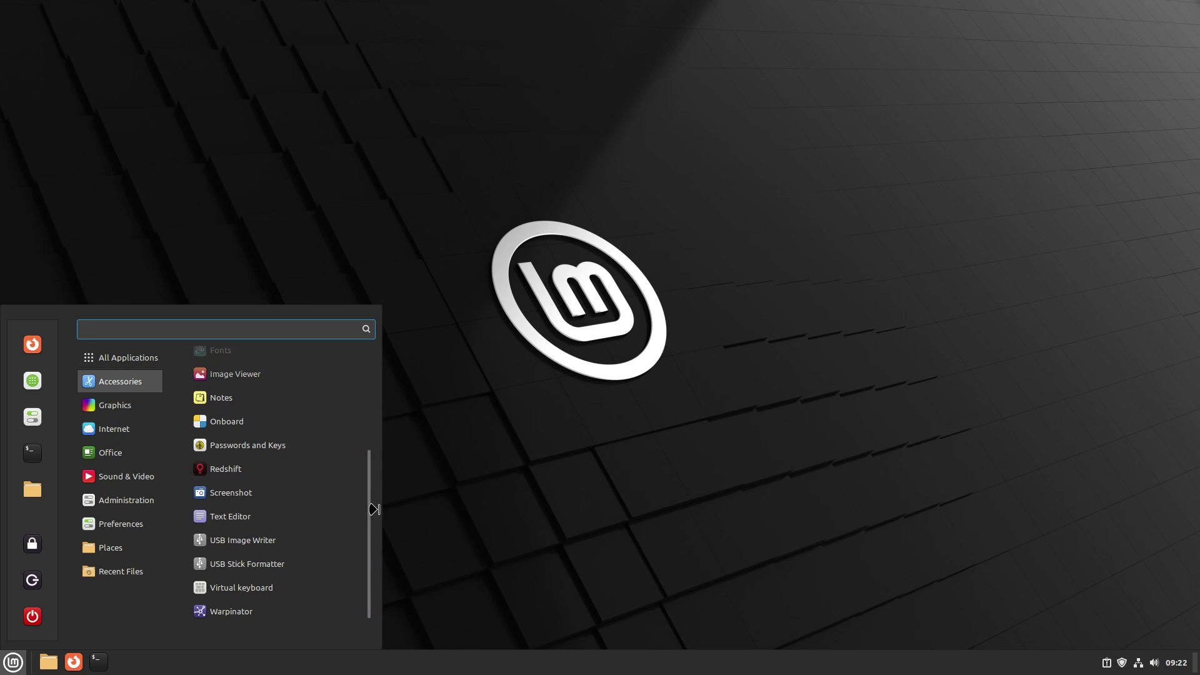
left_click_drag(373, 516, 362, 394)
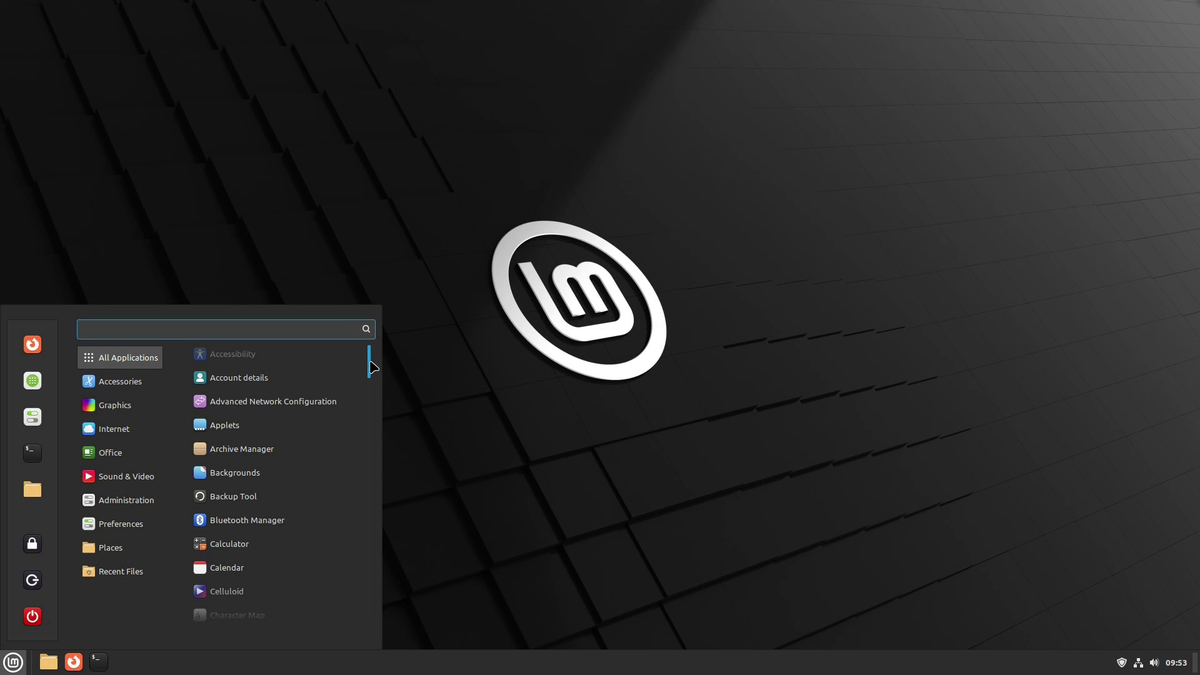
left_click_drag(373, 365, 374, 512)
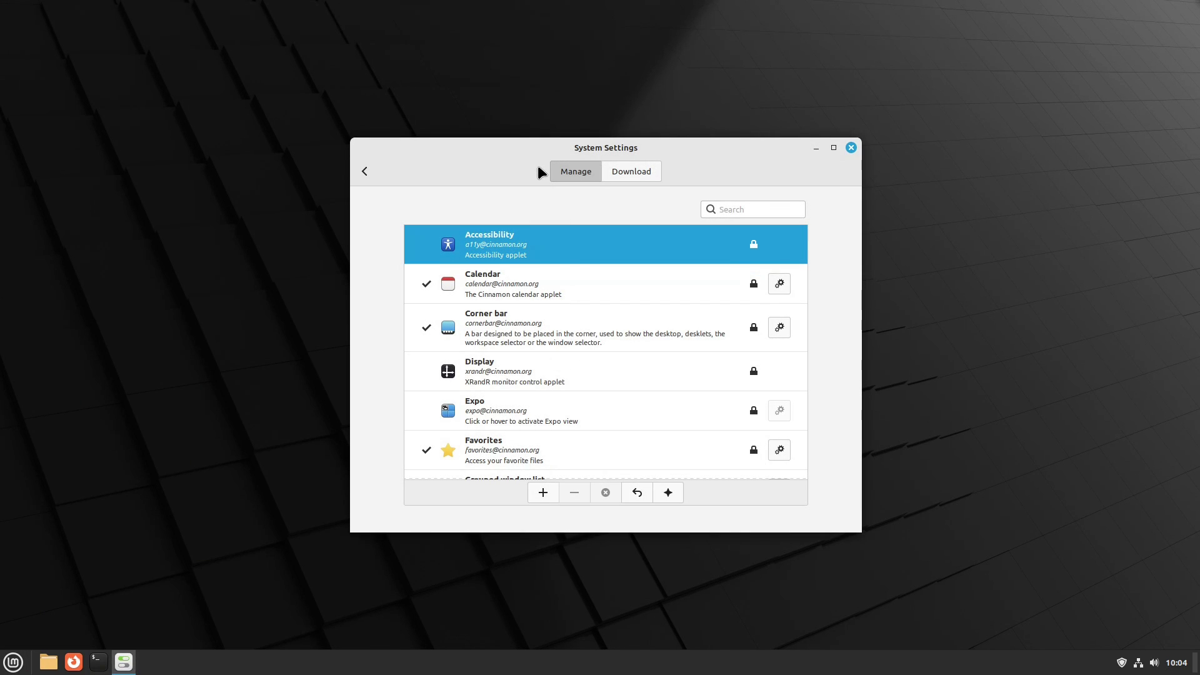
Show the downloadable applets, desklets and themes catalogues.
left_click(627, 170)
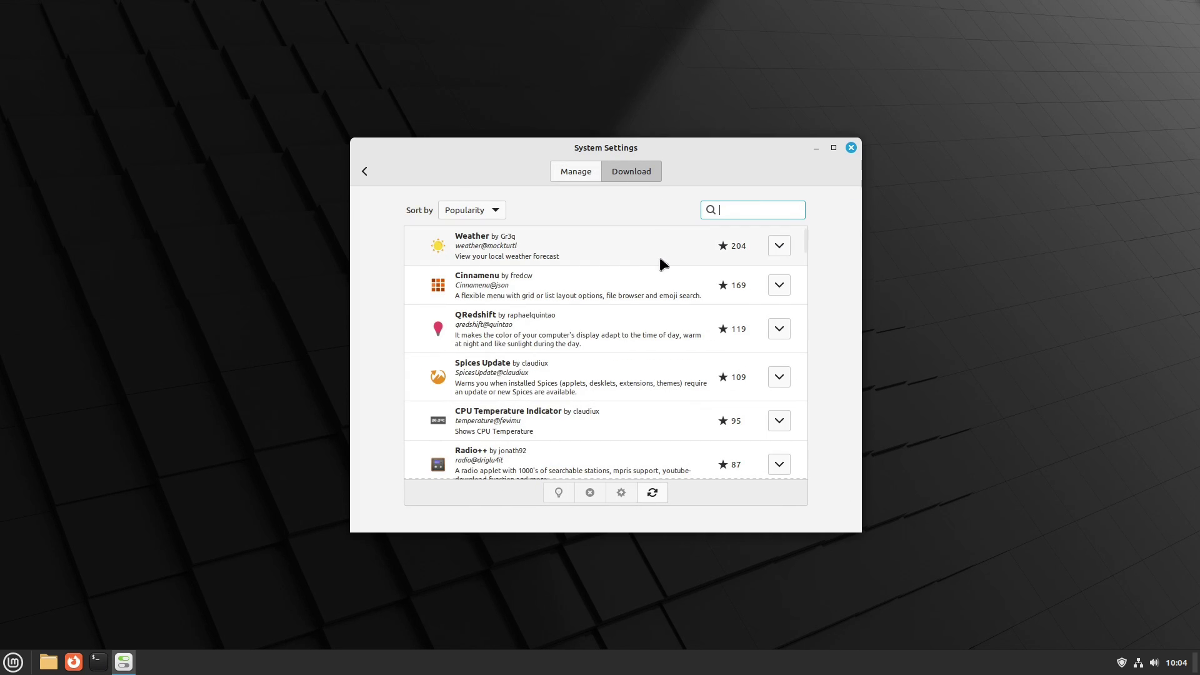
scroll(661, 263, "down", 1)
scroll(661, 263, "down", 1)
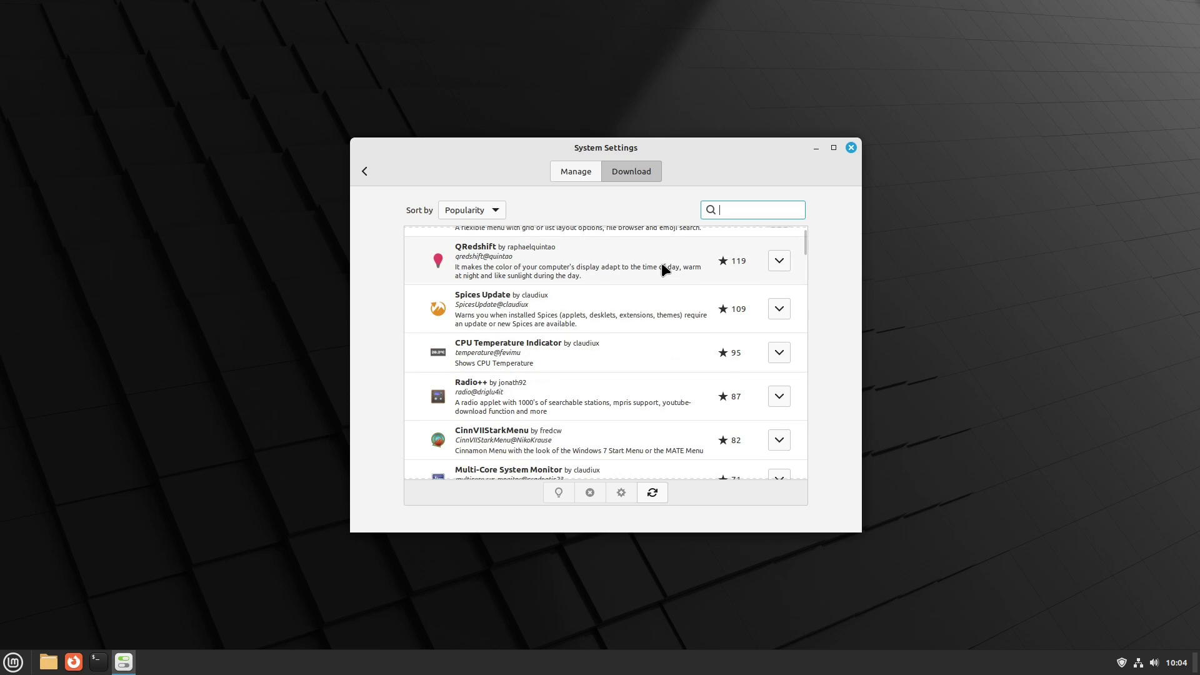
scroll(661, 263, "down", 1)
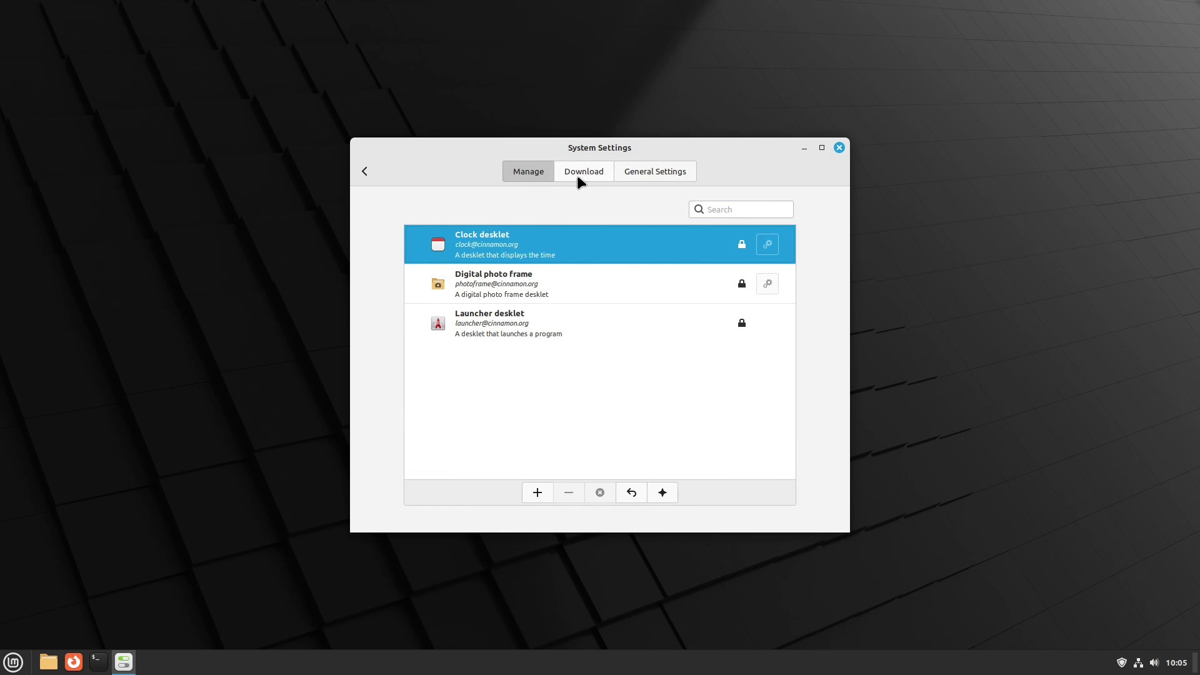
left_click(590, 173)
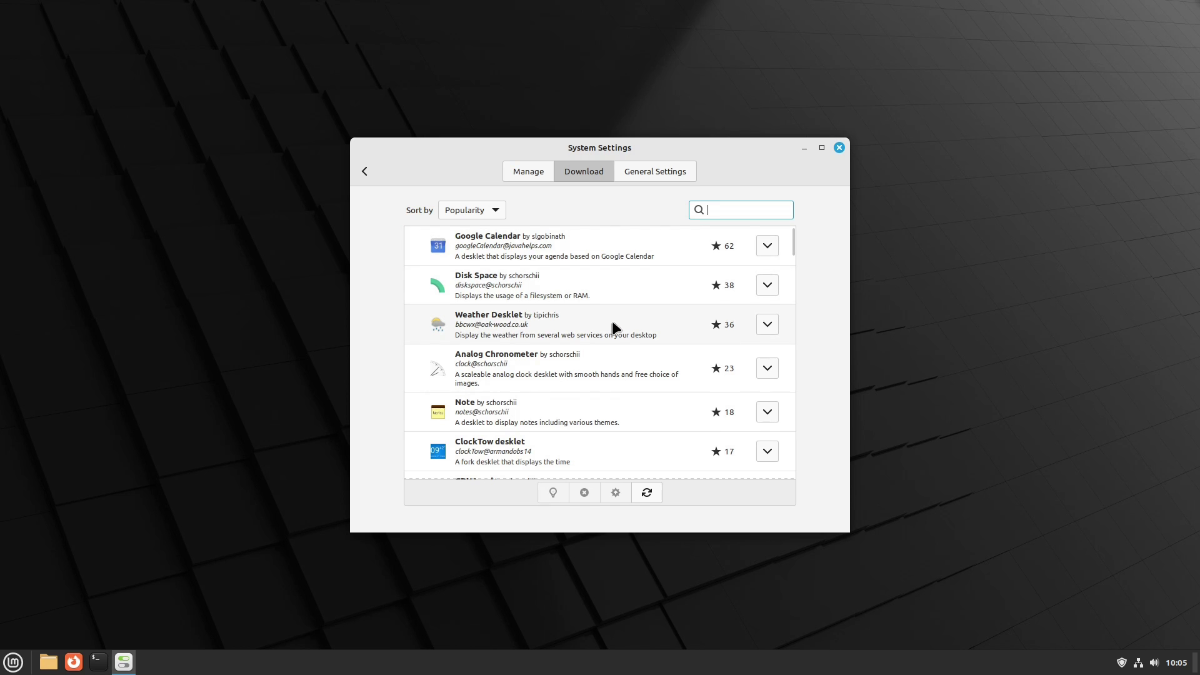
scroll(612, 321, "down", 1)
scroll(613, 321, "down", 1)
scroll(612, 321, "down", 1)
scroll(613, 321, "down", 1)
scroll(613, 321, "down", 1)
scroll(612, 322, "down", 2)
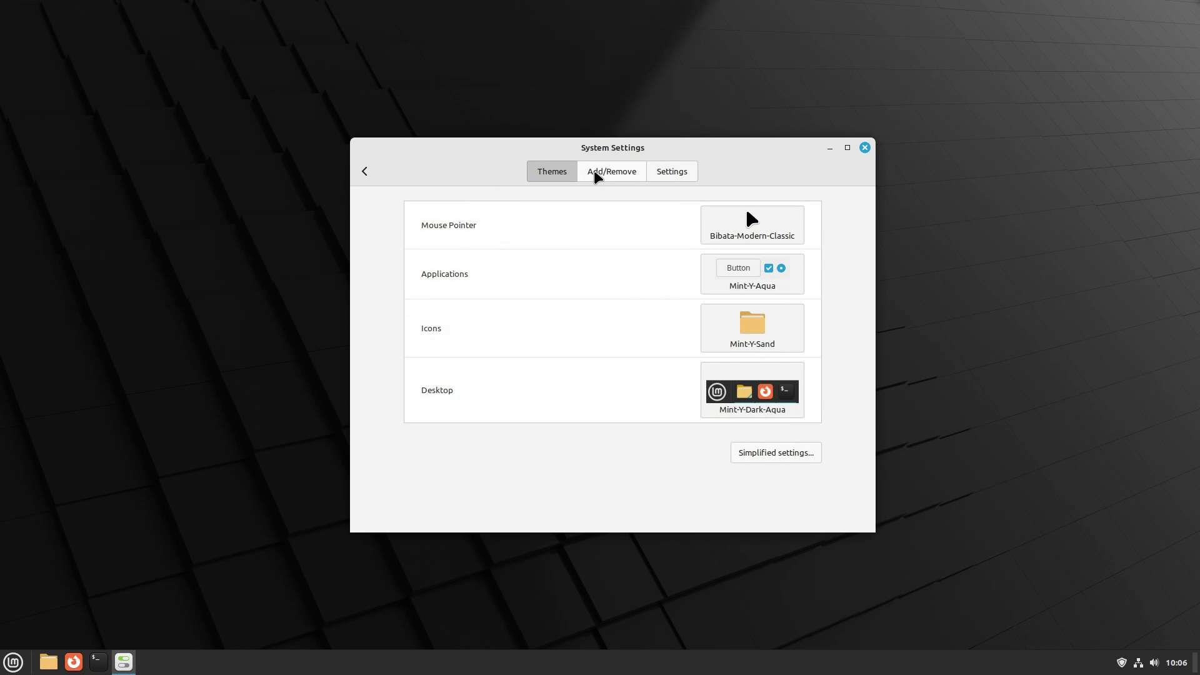
left_click(594, 172)
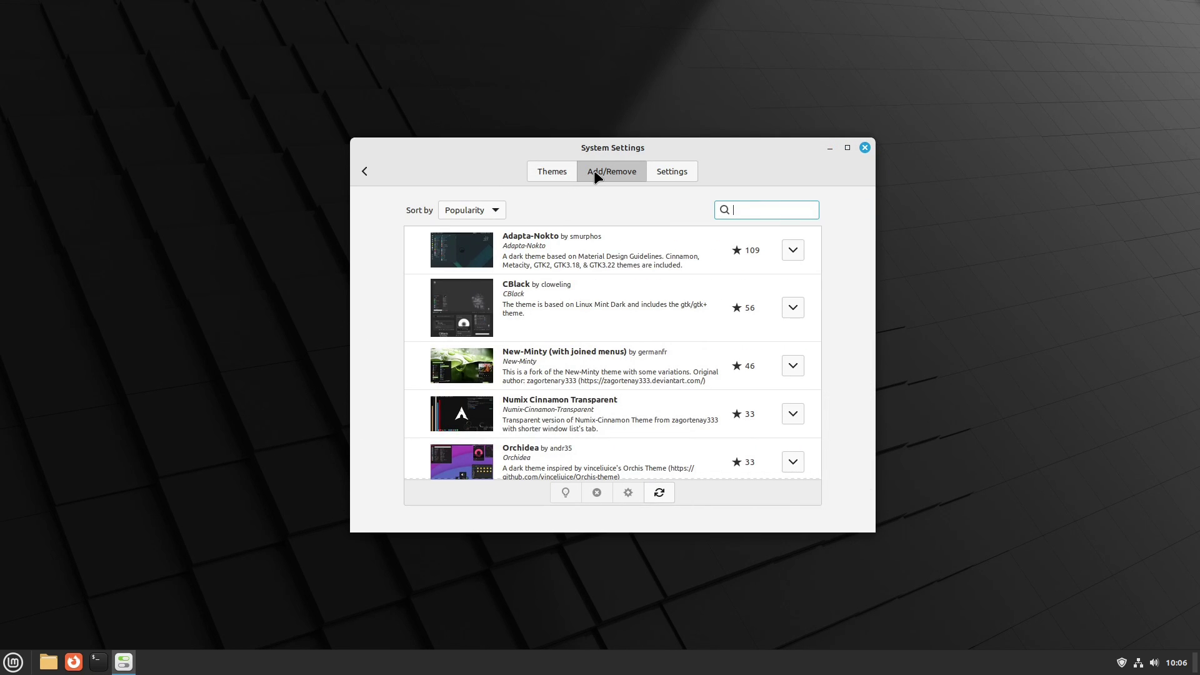
scroll(628, 254, "down", 1)
scroll(627, 254, "down", 1)
scroll(627, 254, "down", 1)
scroll(628, 254, "down", 1)
scroll(628, 255, "down", 1)
scroll(627, 254, "down", 1)
scroll(628, 253, "down", 1)
scroll(628, 255, "down", 1)
scroll(627, 255, "down", 1)
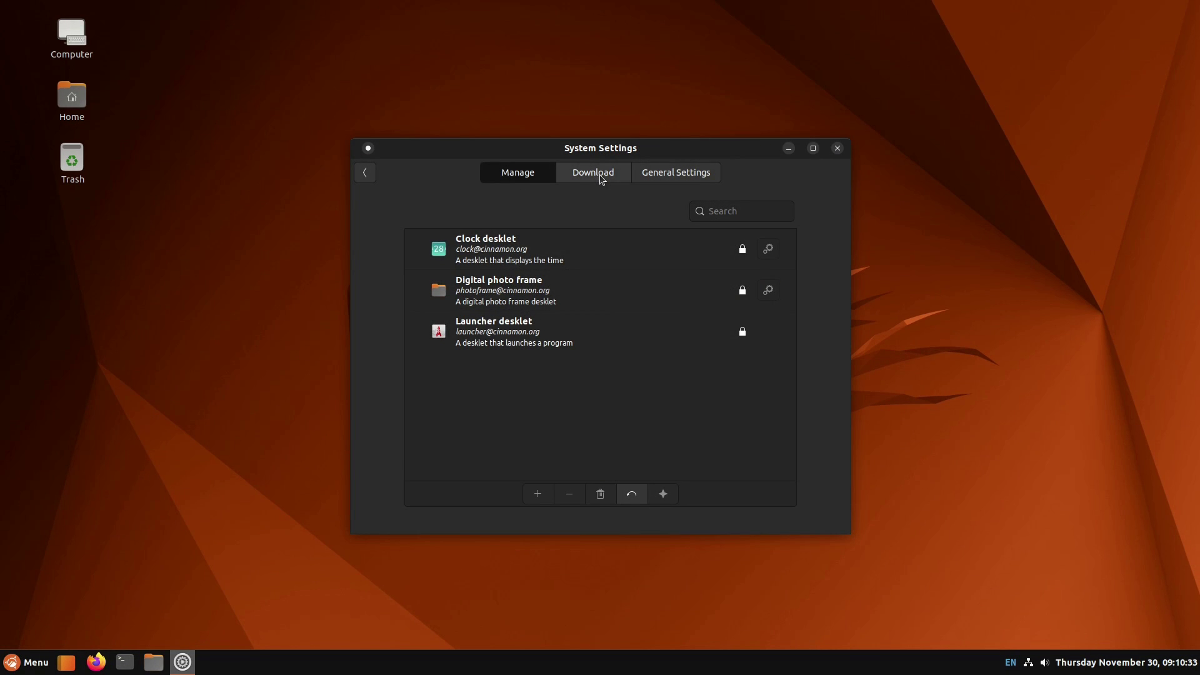
Show the popularity-sorted download lists for desklets and applets, such as Cinnamenu and QRedshift.
left_click(600, 176)
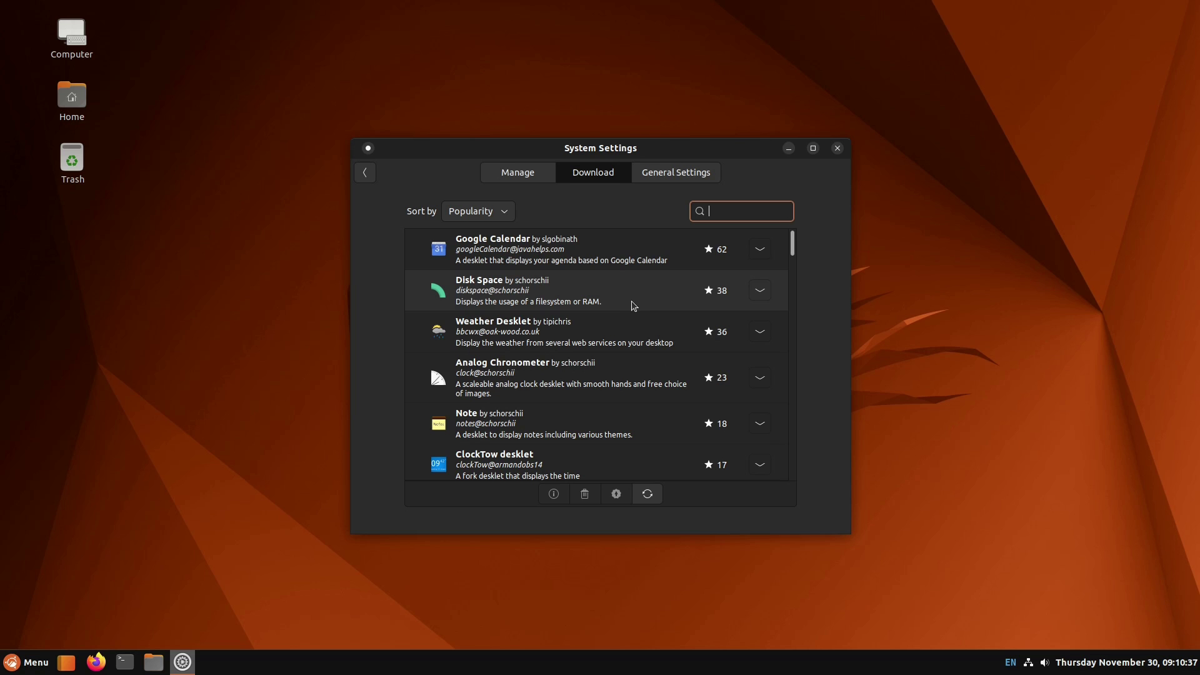
scroll(632, 306, "down", 1)
scroll(632, 306, "down", 1)
scroll(631, 306, "down", 1)
scroll(632, 306, "down", 1)
scroll(631, 306, "down", 1)
scroll(633, 305, "down", 1)
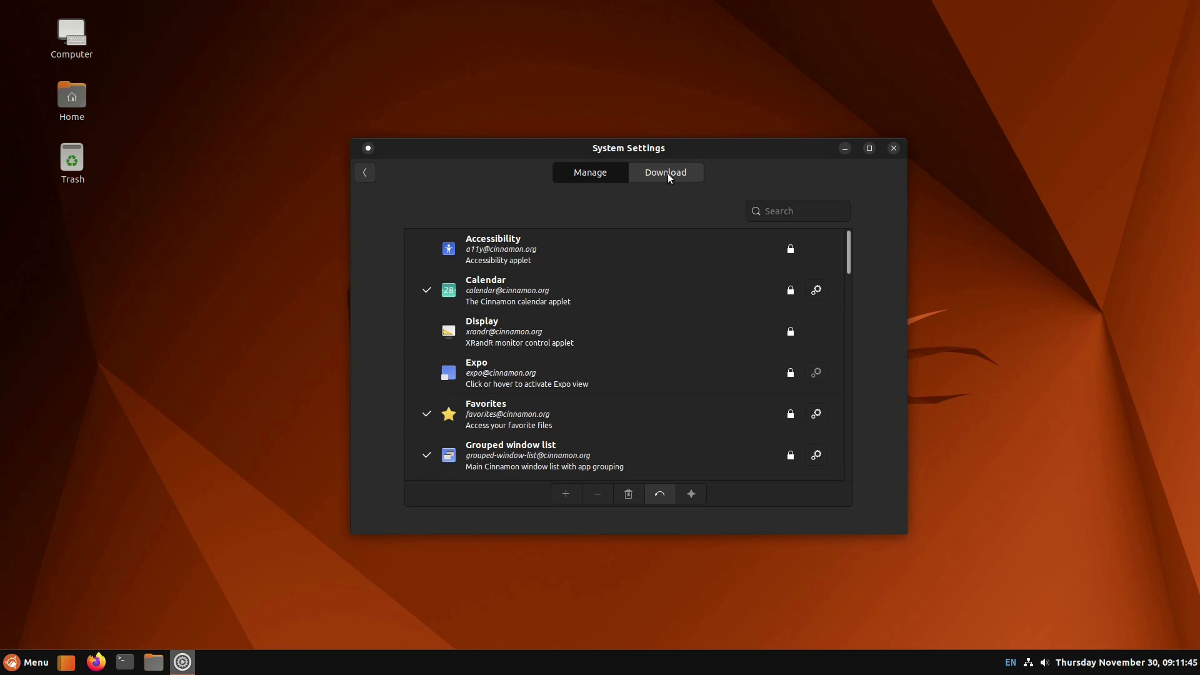
left_click(667, 174)
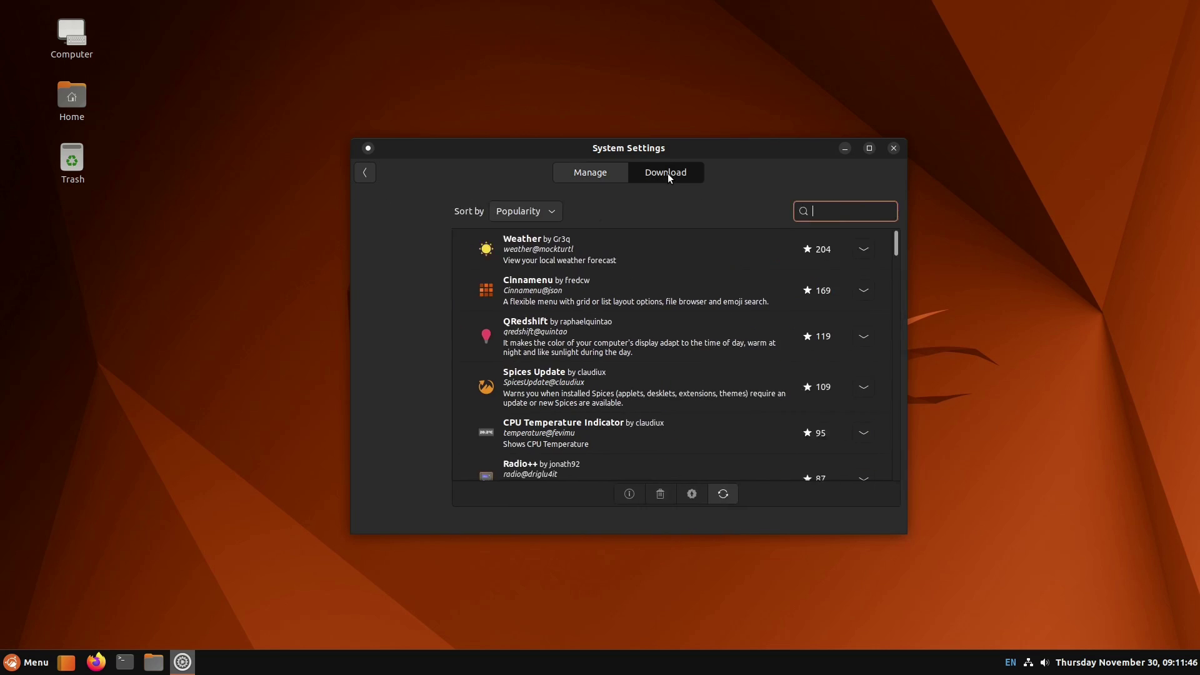
scroll(655, 247, "down", 2)
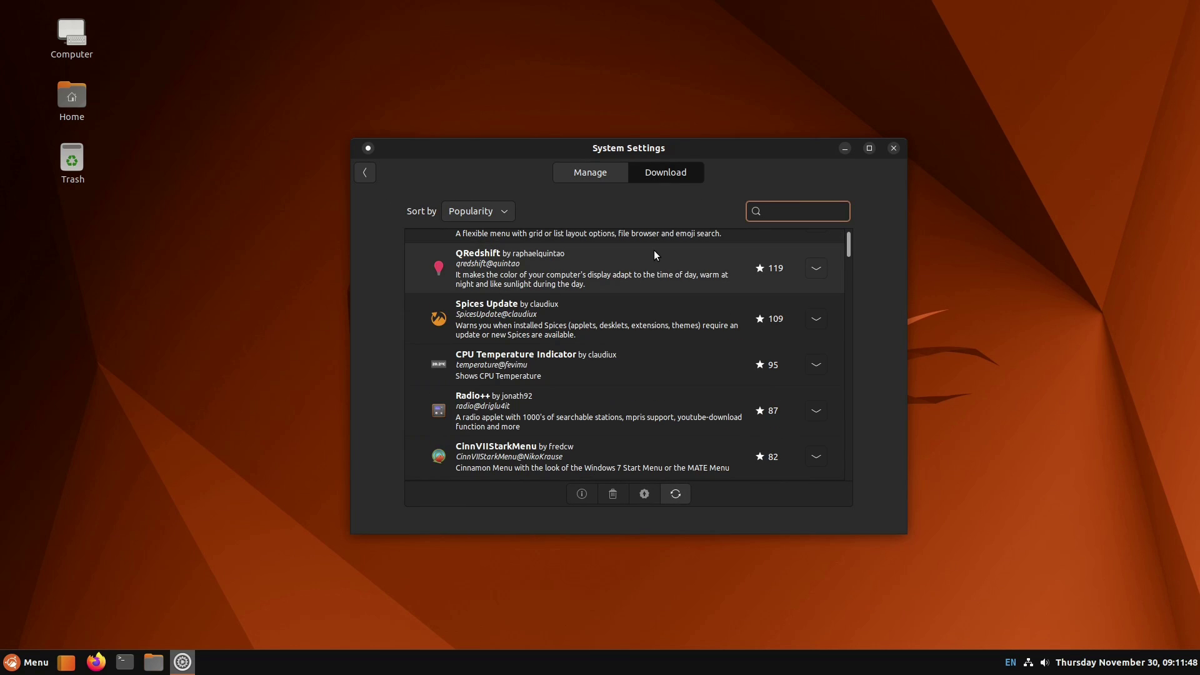
scroll(653, 287, "down", 1)
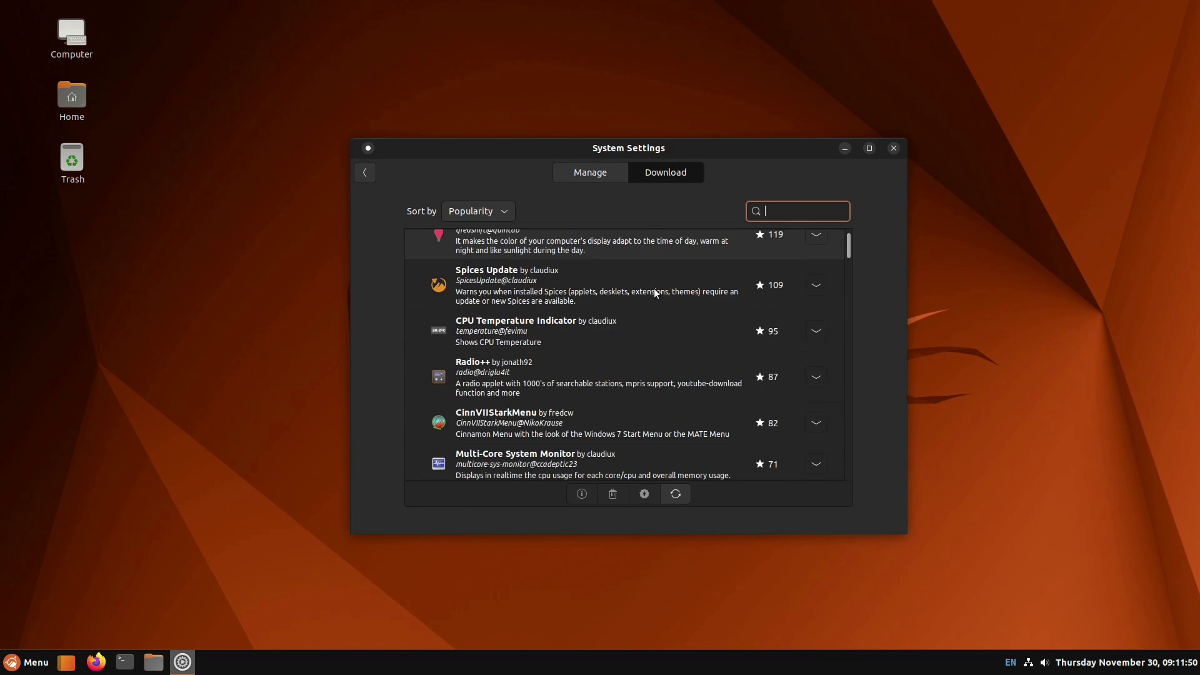
scroll(654, 290, "down", 2)
scroll(653, 294, "down", 1)
scroll(653, 294, "down", 1)
scroll(654, 293, "down", 1)
scroll(654, 293, "down", 1)
scroll(654, 293, "down", 1)
scroll(653, 293, "down", 1)
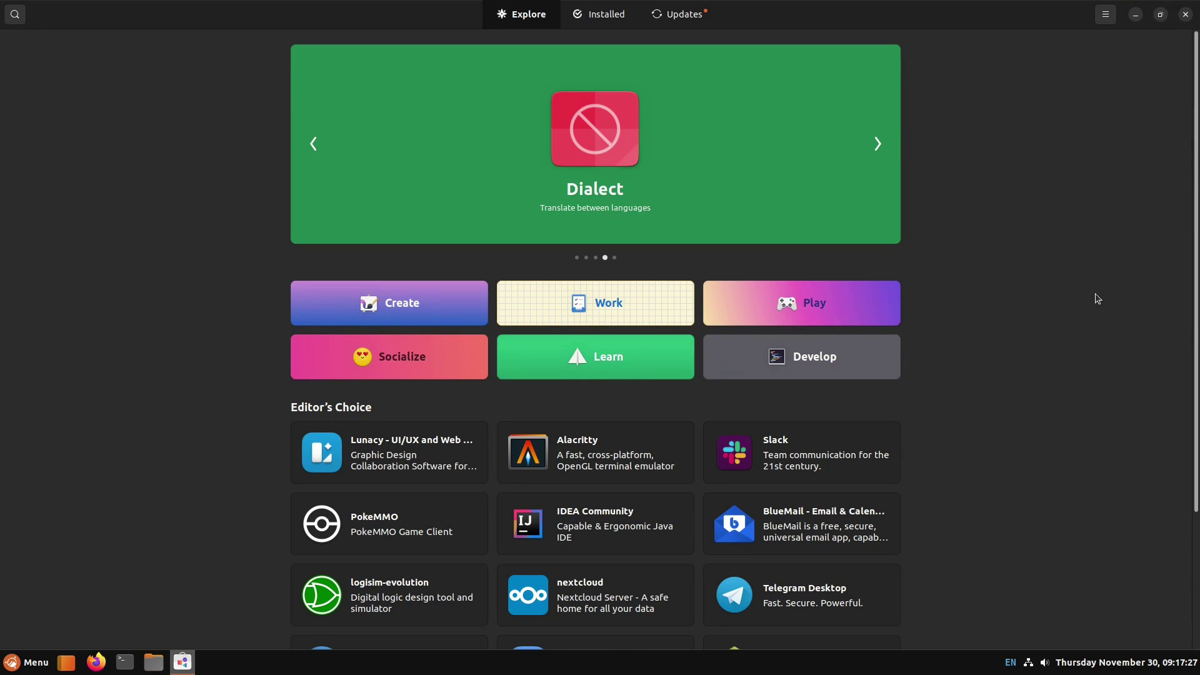
scroll(1111, 311, "down", 2)
scroll(1112, 311, "down", 1)
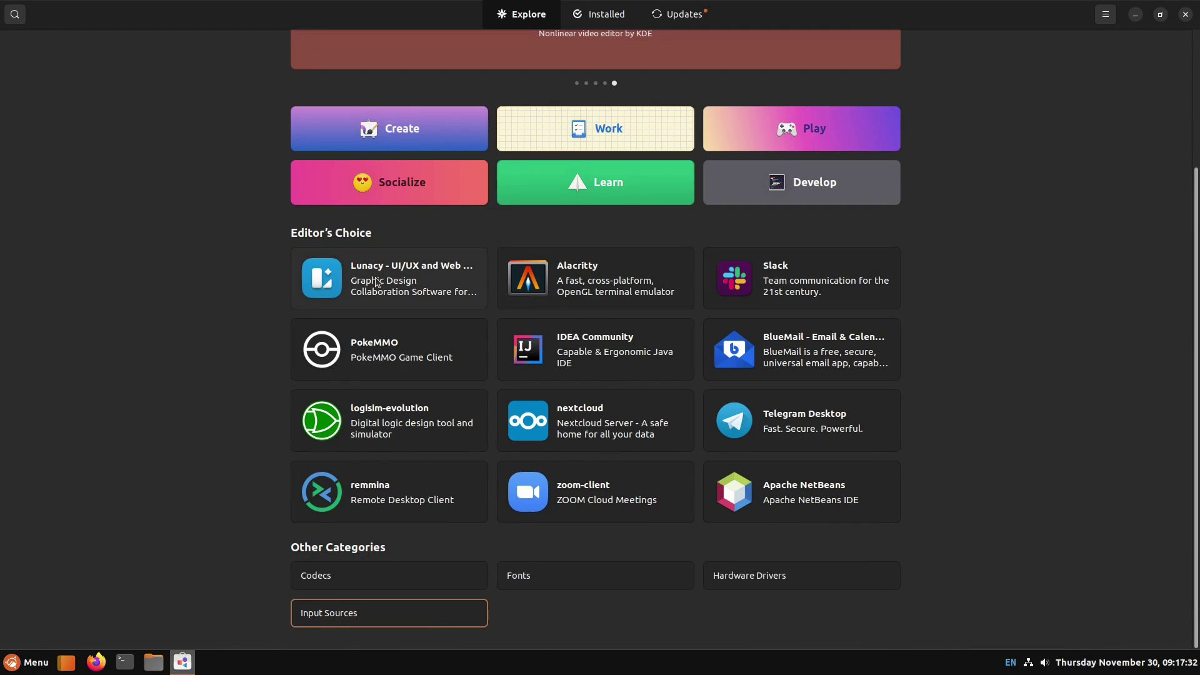
Page through Lunacy's screenshots, then open Alacritty's details page (87.7 MB, Safe).
left_click(412, 278)
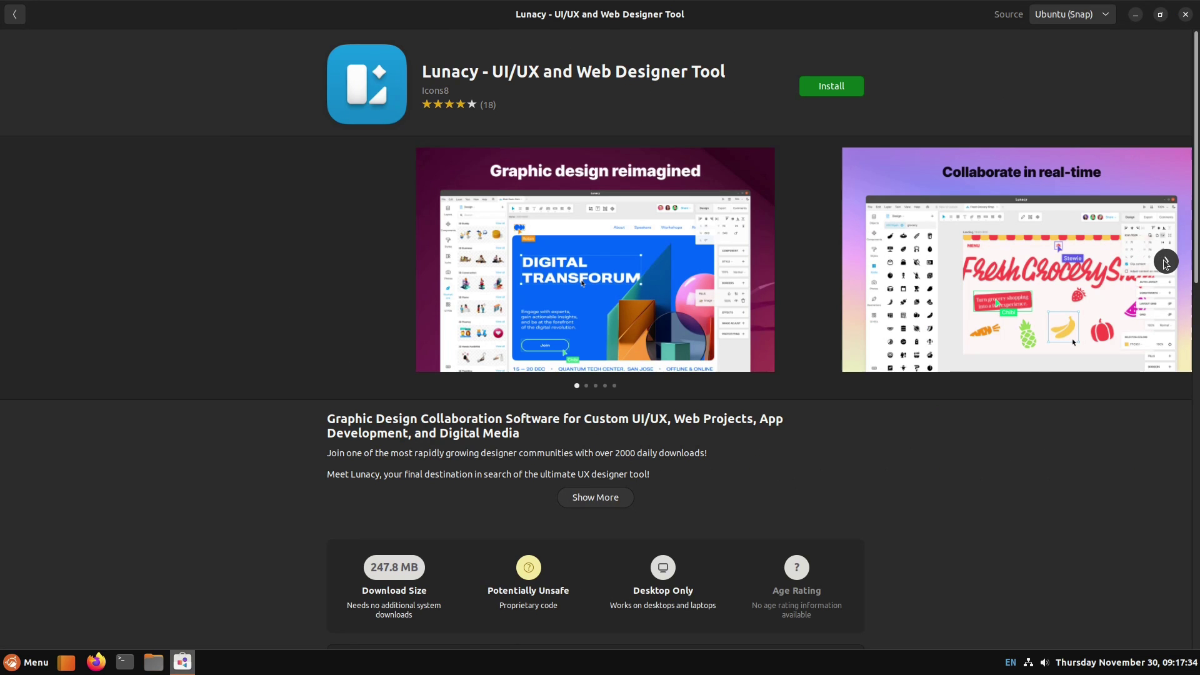
left_click(1166, 262)
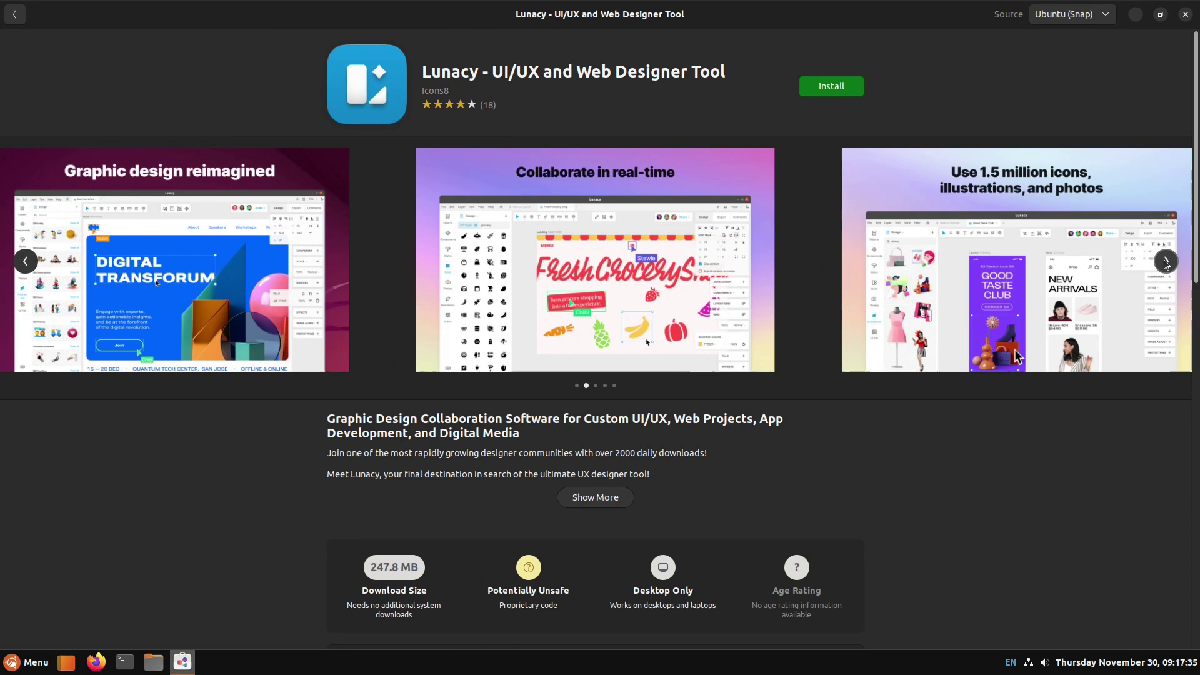
left_click(1165, 262)
left_click(1166, 262)
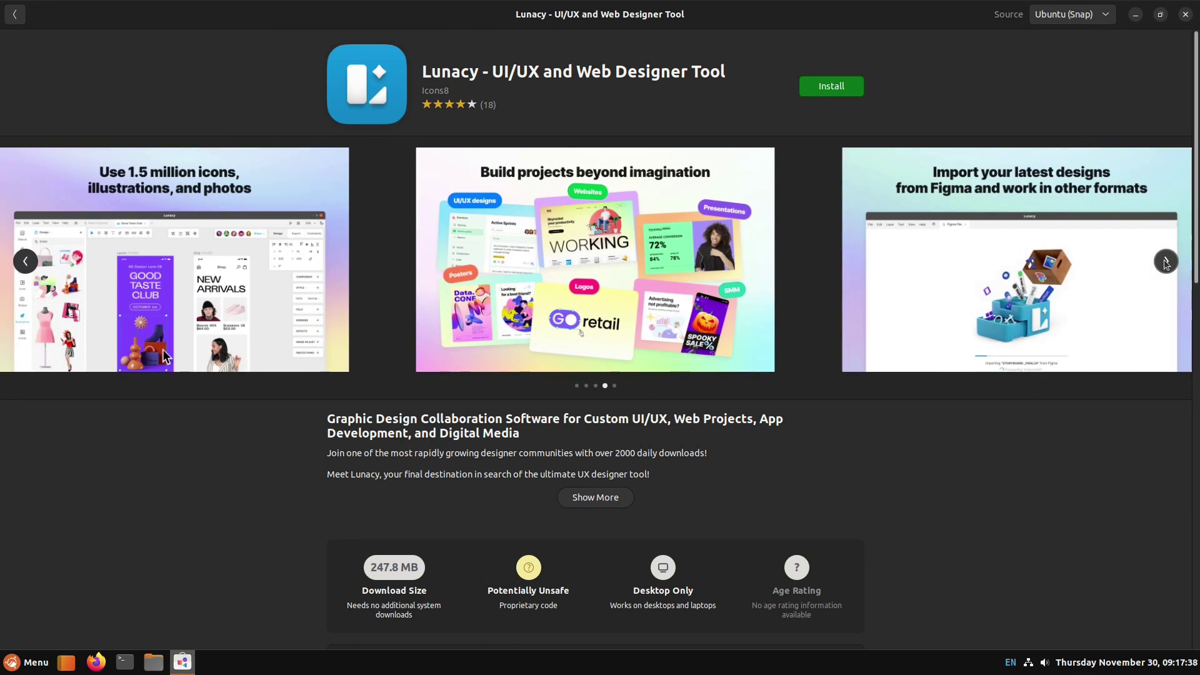
left_click(1165, 262)
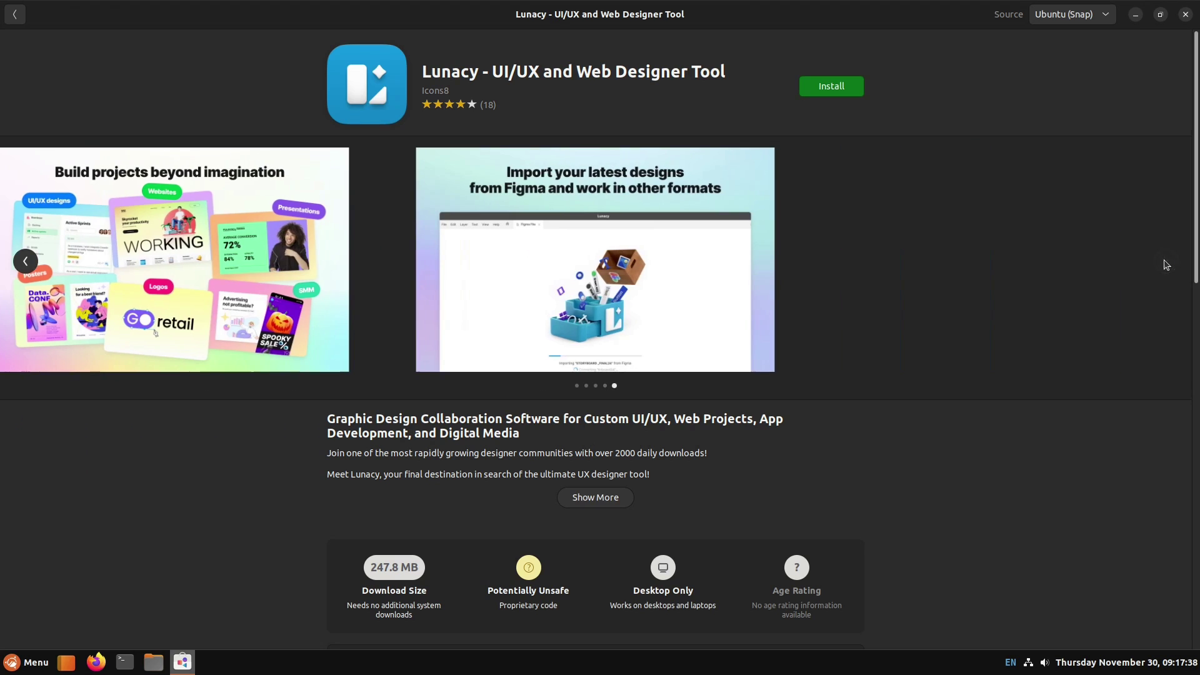
left_click(15, 14)
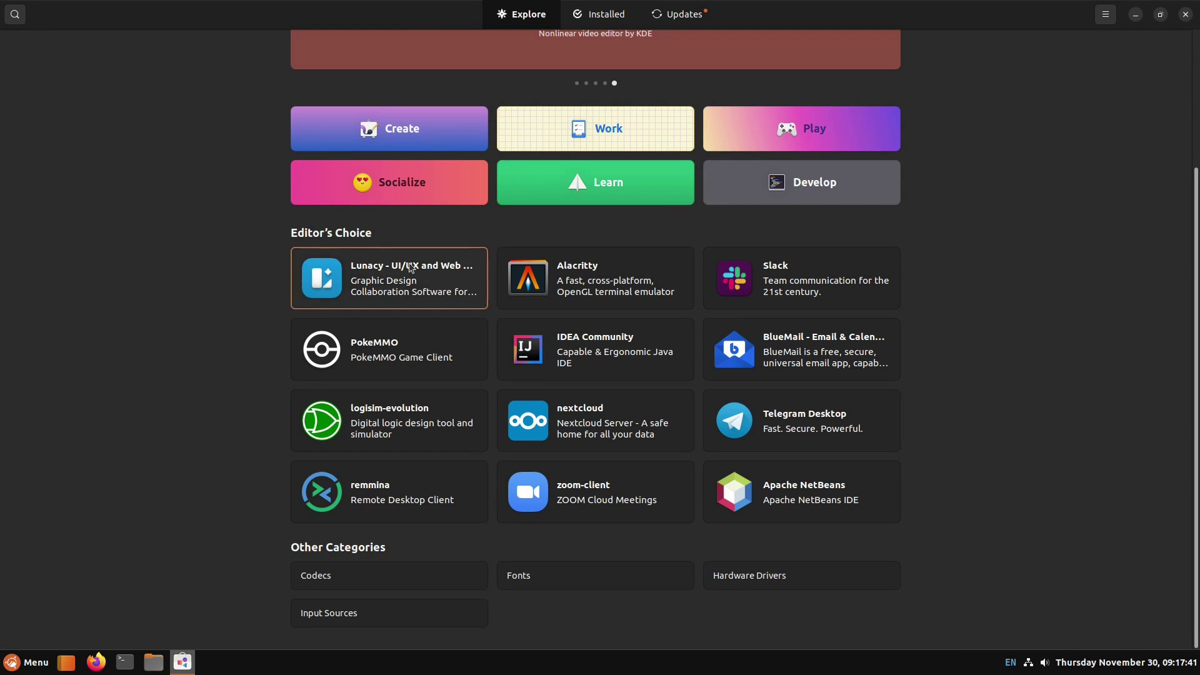
left_click(566, 291)
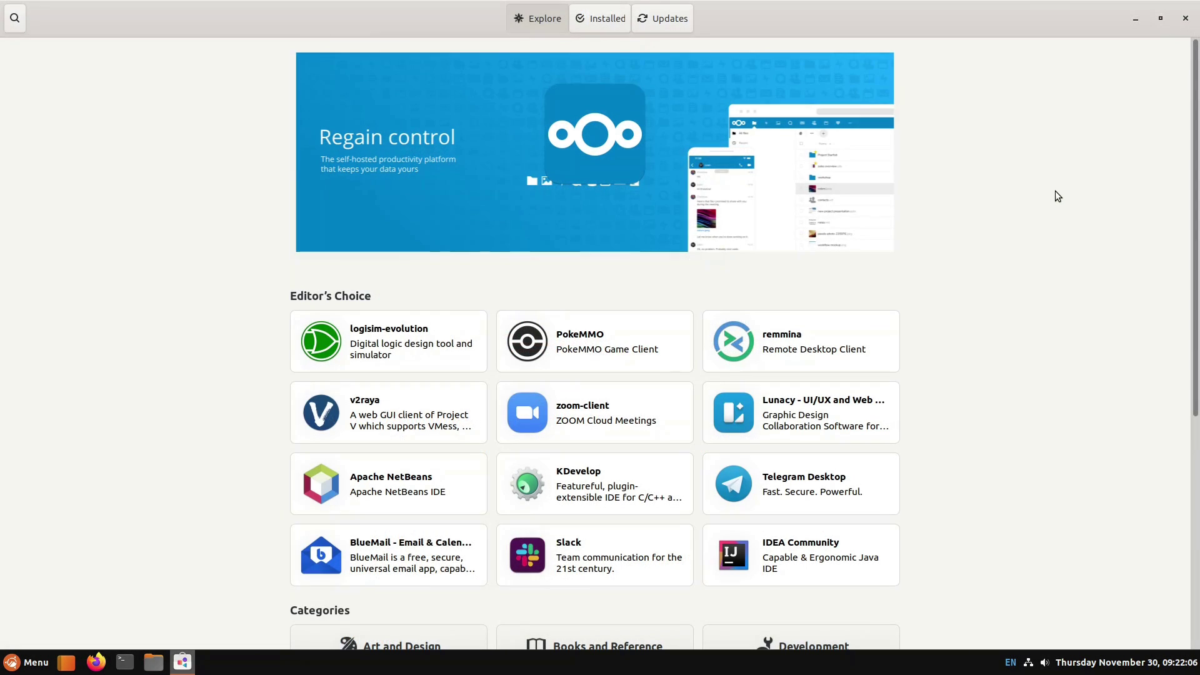
scroll(1057, 196, "down", 2)
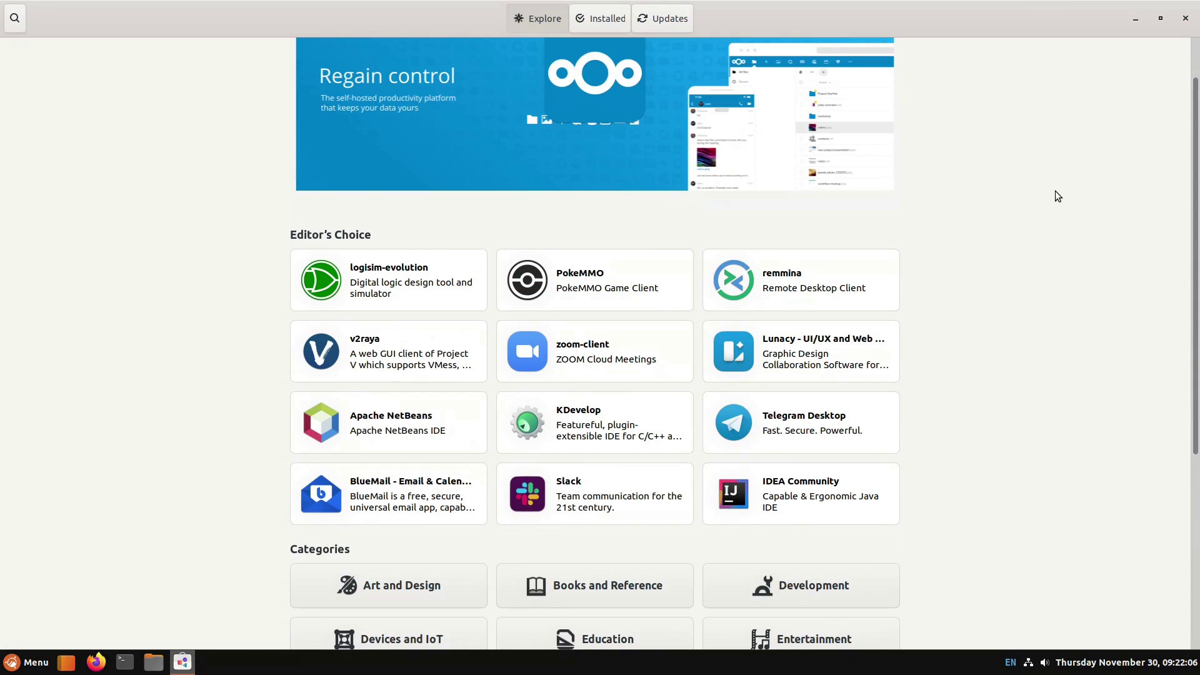
scroll(1057, 196, "down", 2)
scroll(1057, 196, "down", 2)
scroll(1057, 196, "down", 2)
scroll(1057, 197, "down", 2)
scroll(1057, 196, "down", 1)
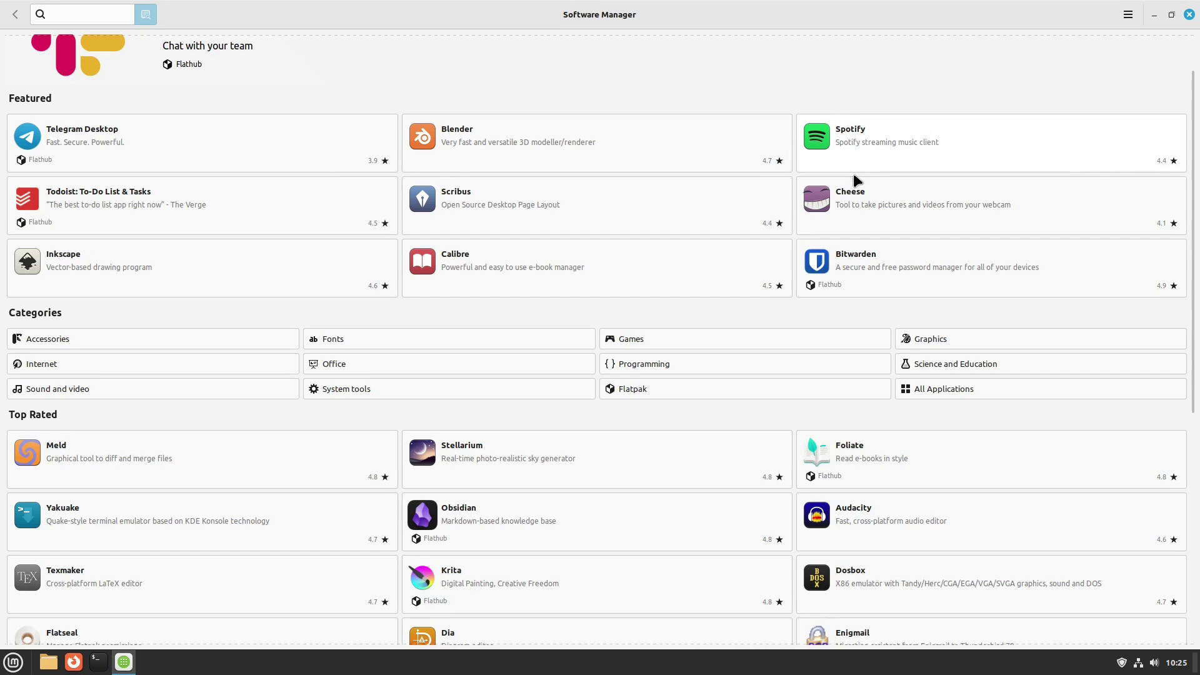
scroll(893, 328, "down", 4)
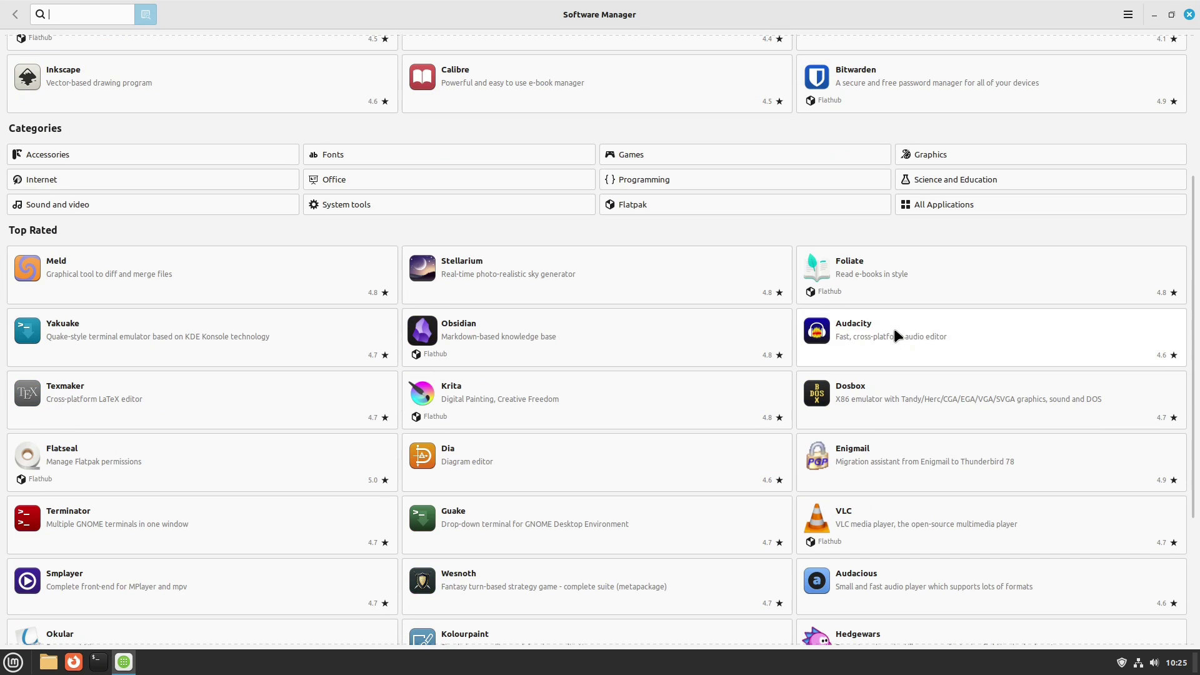
scroll(893, 329, "down", 4)
scroll(893, 329, "down", 2)
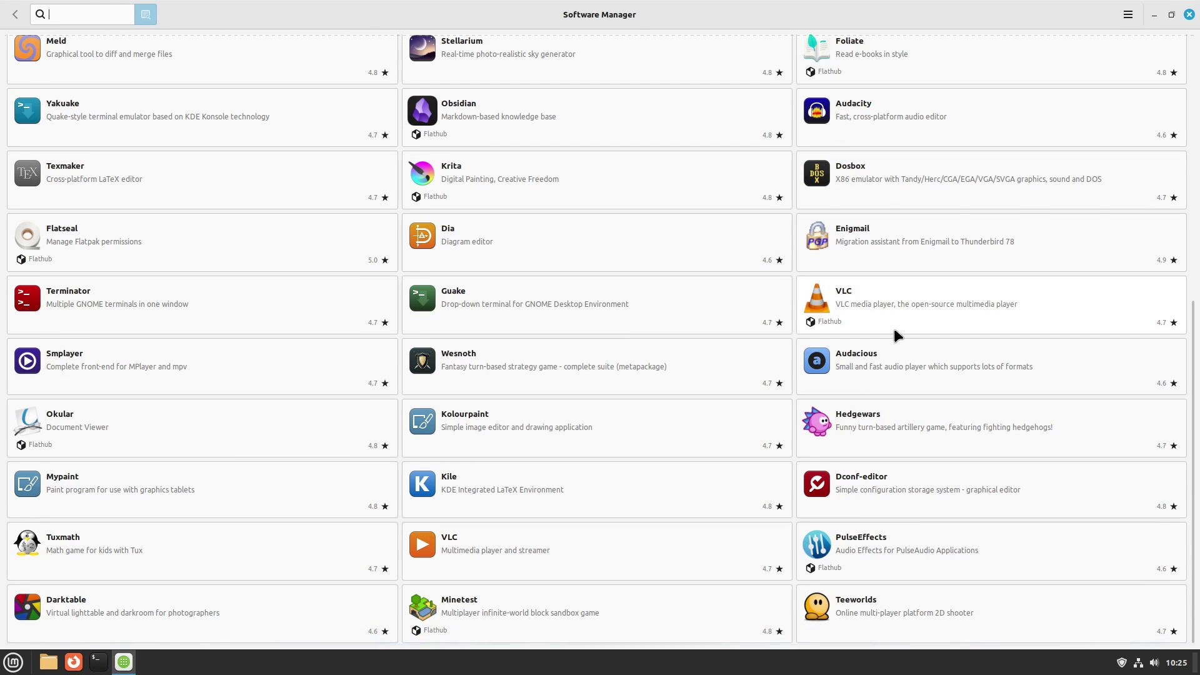
scroll(894, 328, "up", 3)
scroll(894, 329, "up", 3)
scroll(893, 329, "up", 2)
scroll(893, 329, "up", 2)
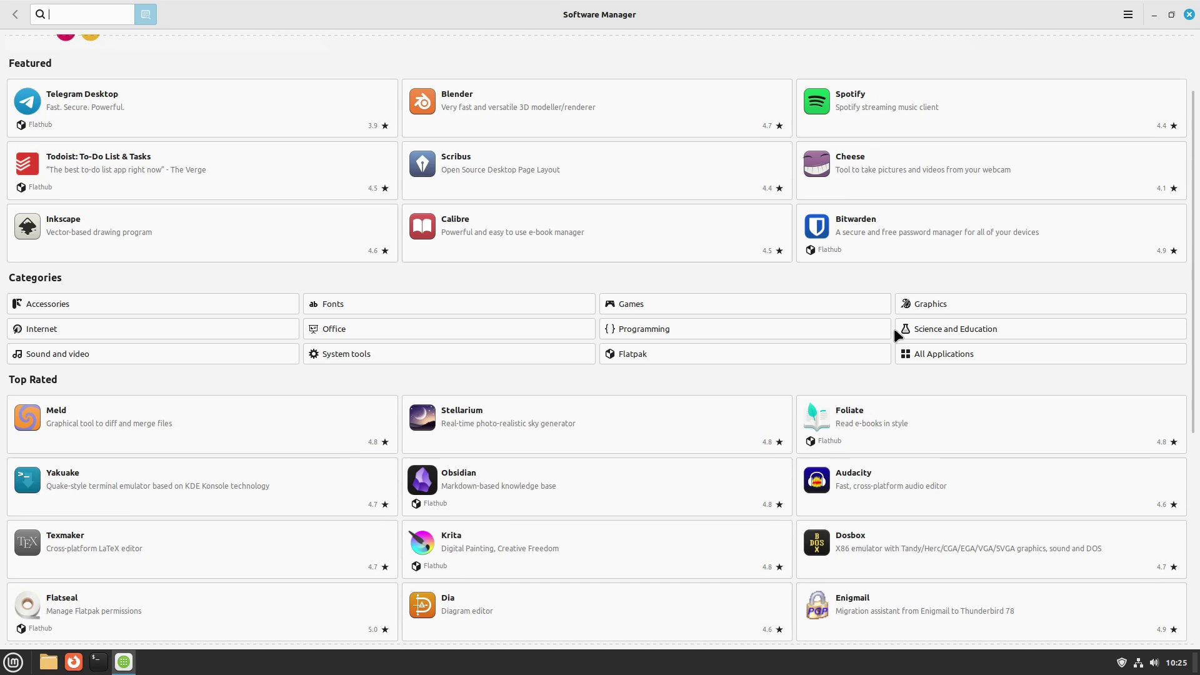
Show the Flatpak category of Flathub apps such as Bitwarden and Krita.
left_click(629, 350)
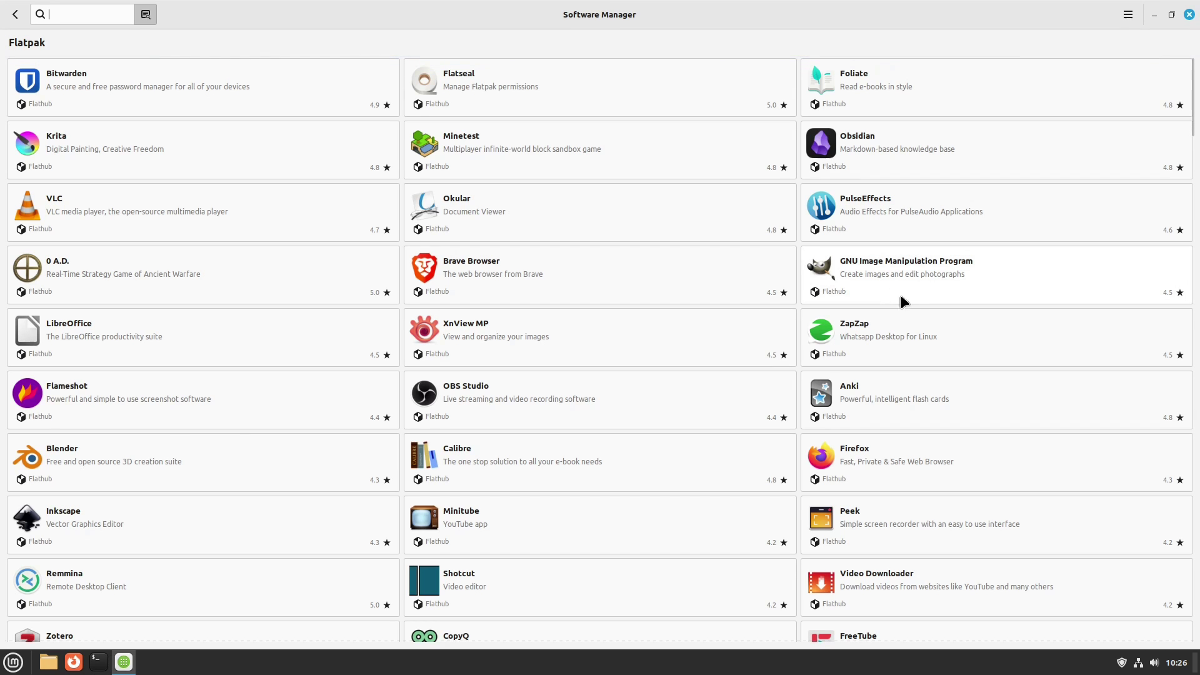
scroll(903, 302, "down", 1)
scroll(903, 301, "down", 1)
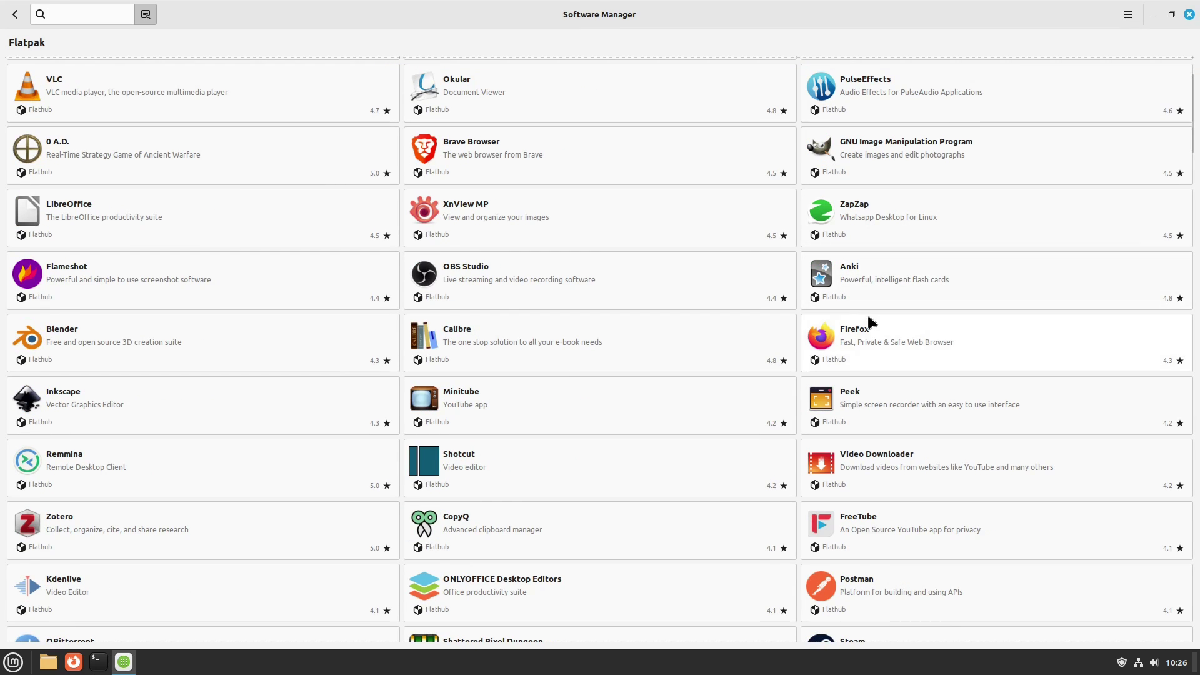
scroll(917, 321, "down", 1)
scroll(918, 321, "down", 1)
scroll(918, 322, "down", 1)
scroll(917, 322, "down", 1)
scroll(917, 322, "down", 1)
scroll(917, 321, "down", 1)
scroll(918, 321, "down", 1)
scroll(917, 322, "down", 1)
scroll(918, 322, "down", 1)
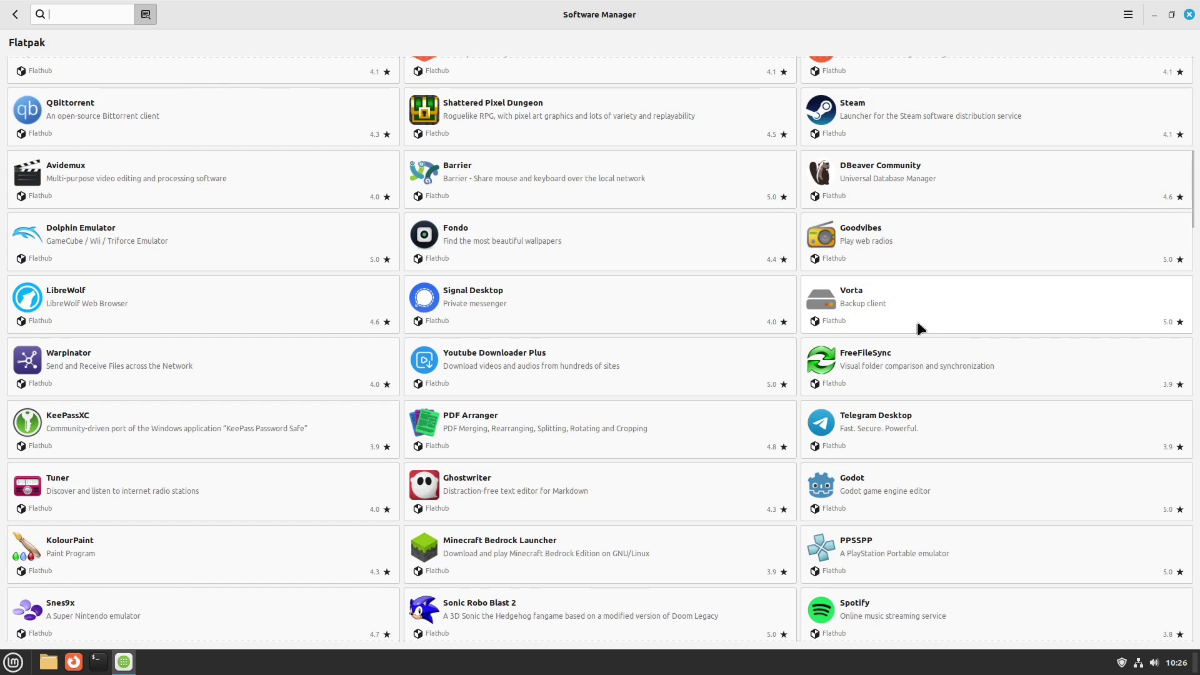
scroll(917, 322, "down", 1)
scroll(917, 321, "down", 1)
scroll(917, 321, "down", 1)
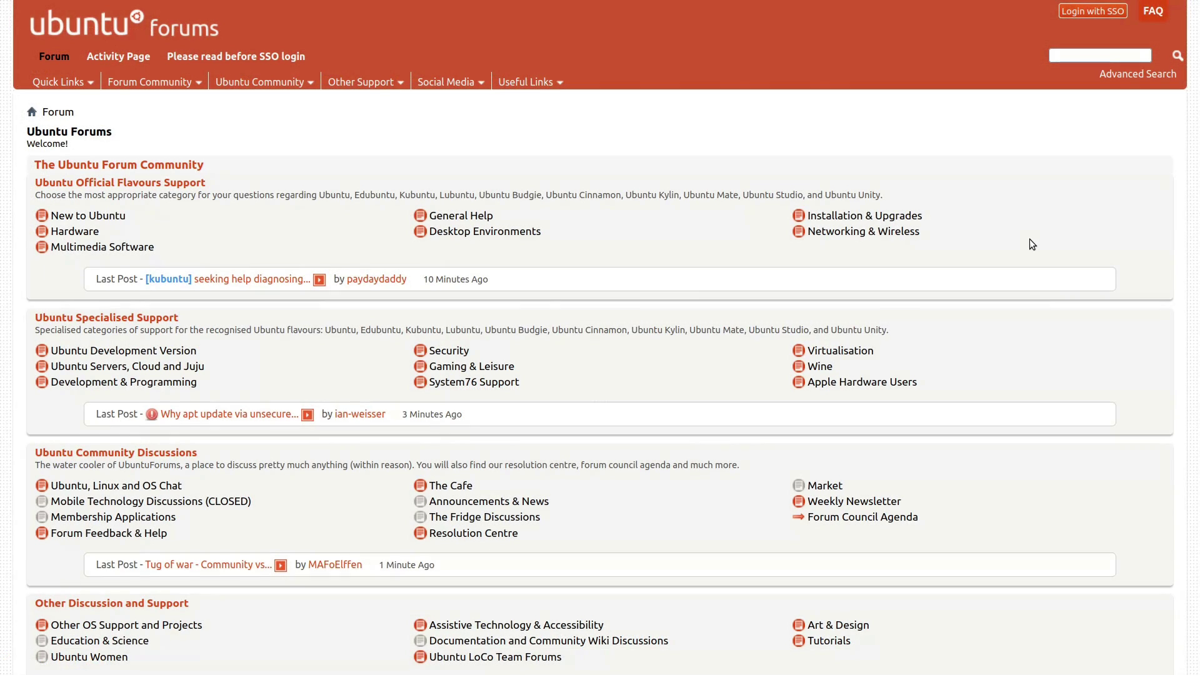
scroll(1029, 245, "down", 2)
scroll(1030, 244, "down", 3)
scroll(1029, 244, "up", 5)
scroll(1030, 245, "up", 3)
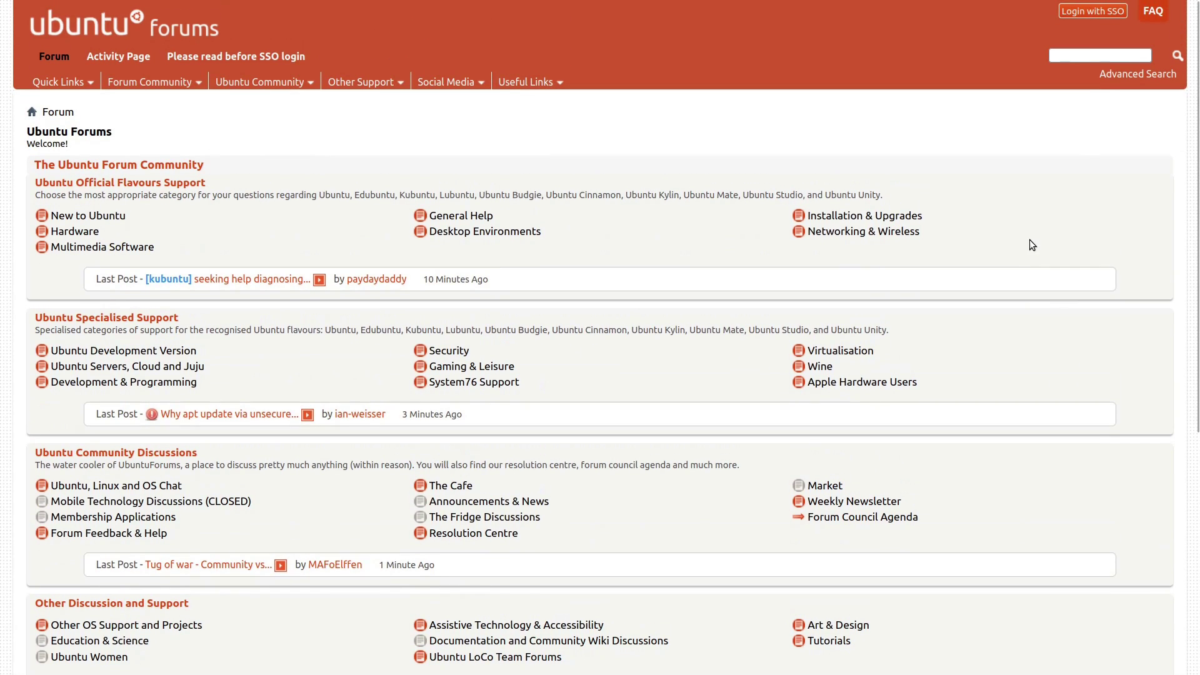
Go to the New to Ubuntu board, then its 'Getting familiar with Ubuntu' thread.
left_click(115, 216)
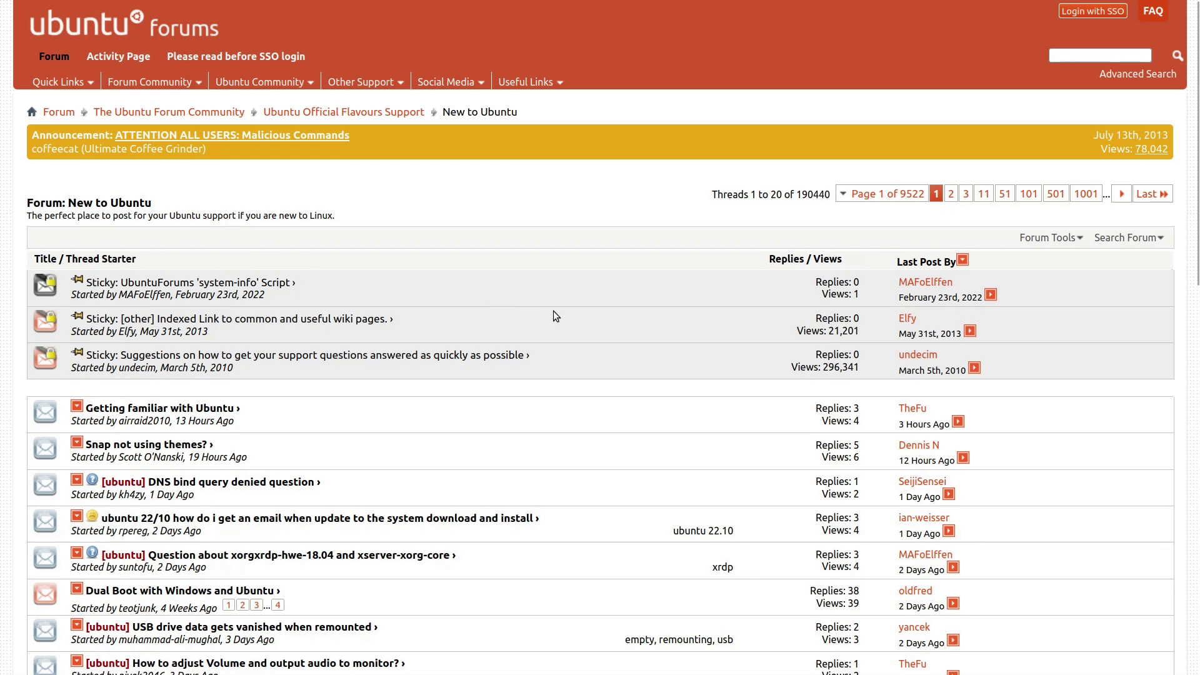
scroll(557, 309, "down", 3)
scroll(585, 303, "down", 3)
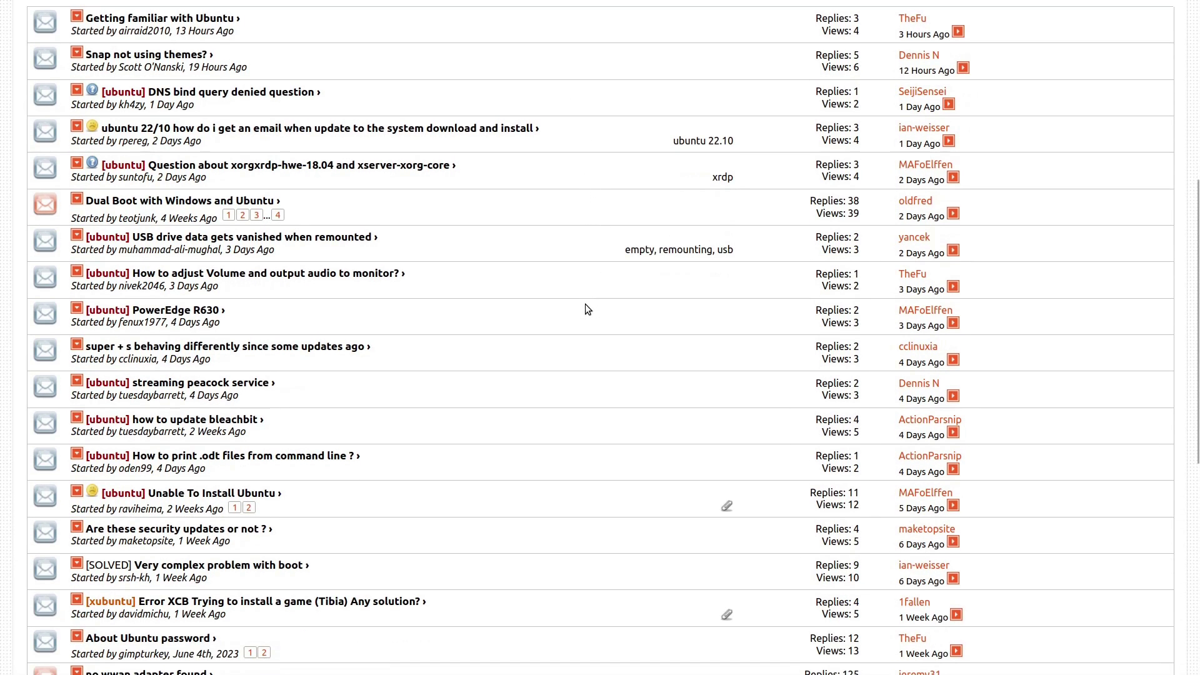
scroll(586, 304, "down", 3)
scroll(585, 303, "down", 2)
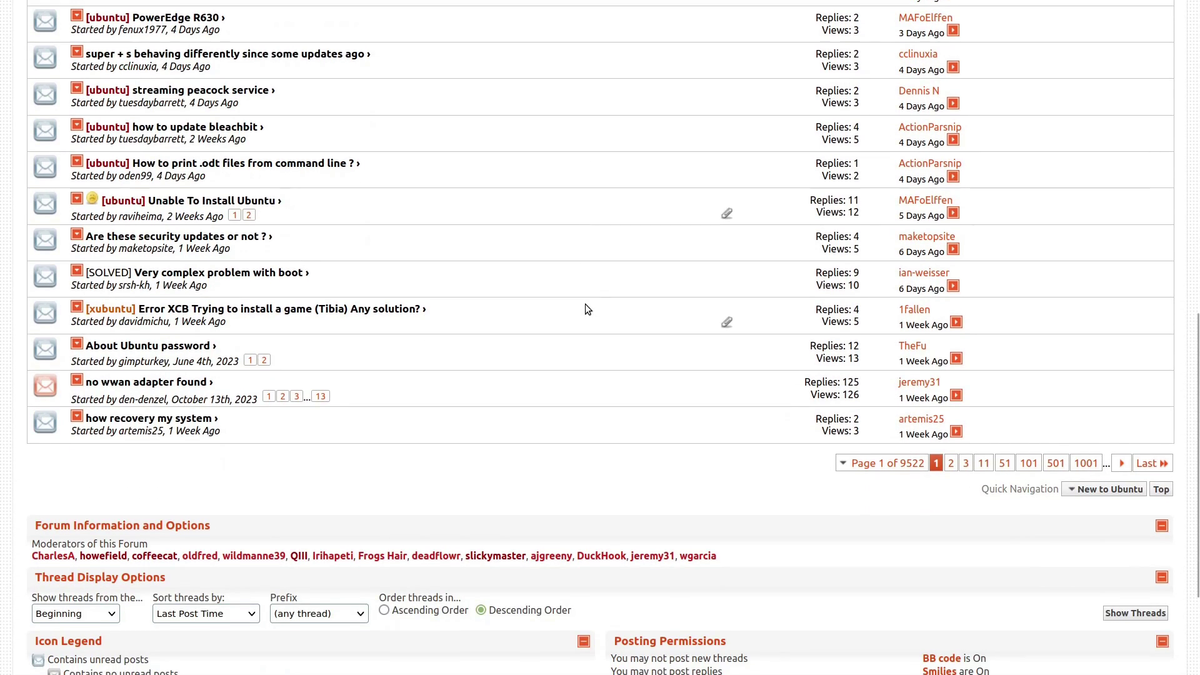
scroll(586, 304, "up", 3)
scroll(585, 304, "up", 4)
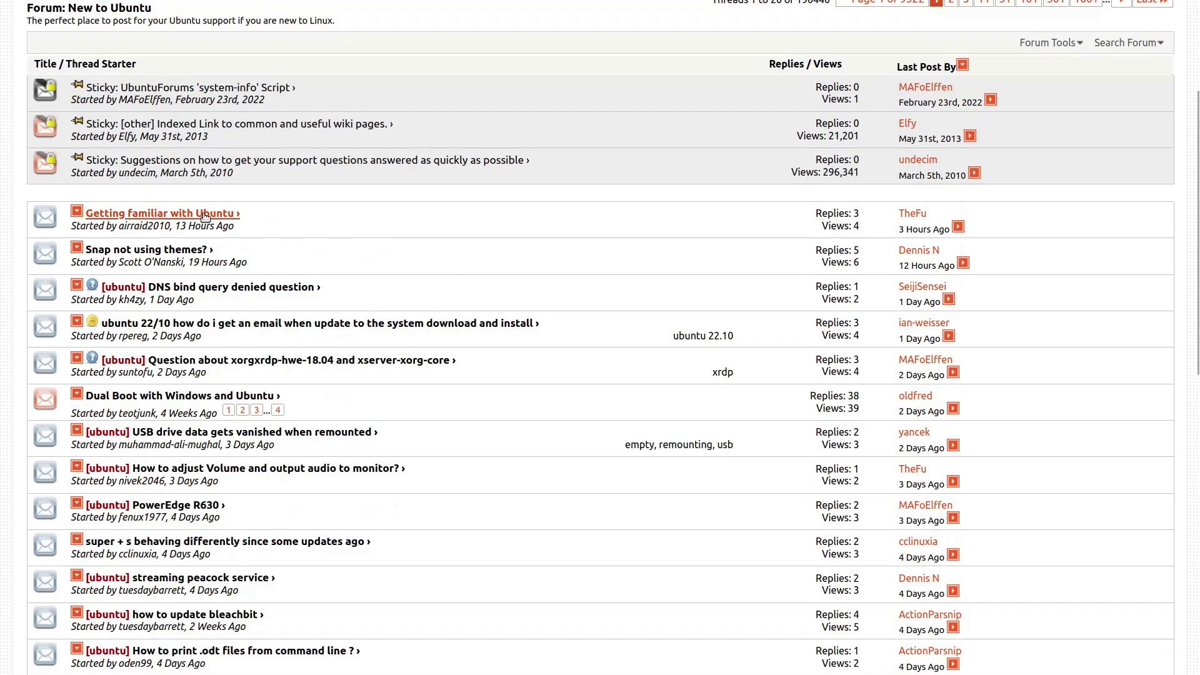
left_click(161, 214)
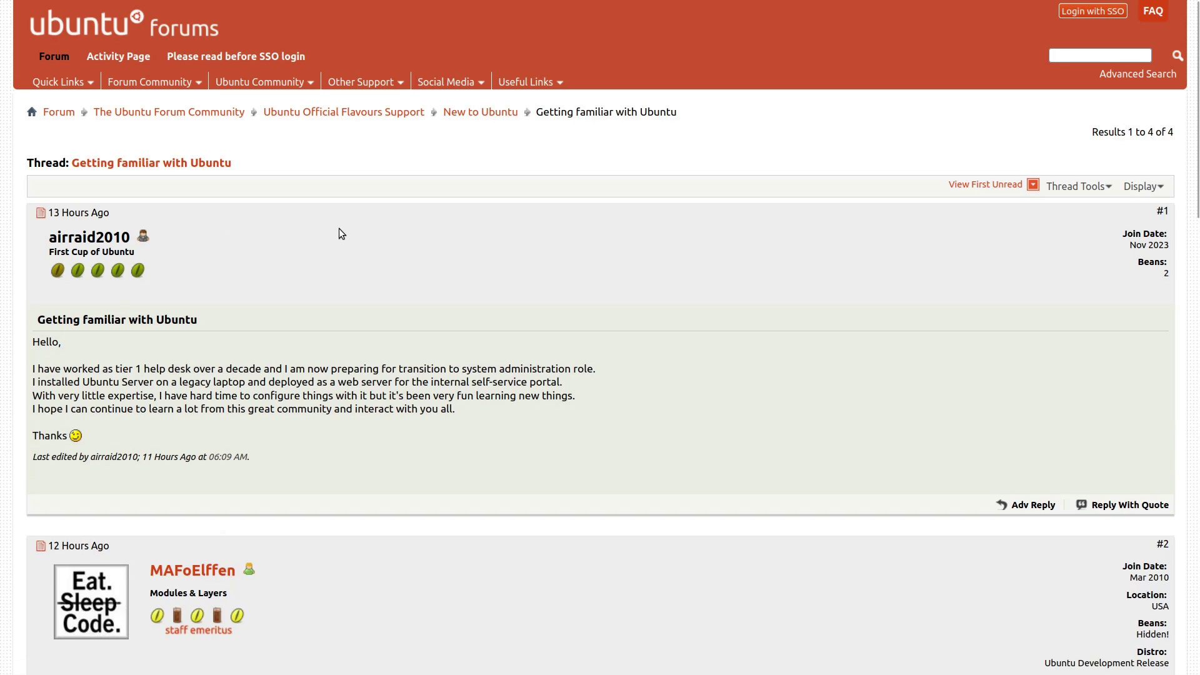
scroll(339, 228, "down", 3)
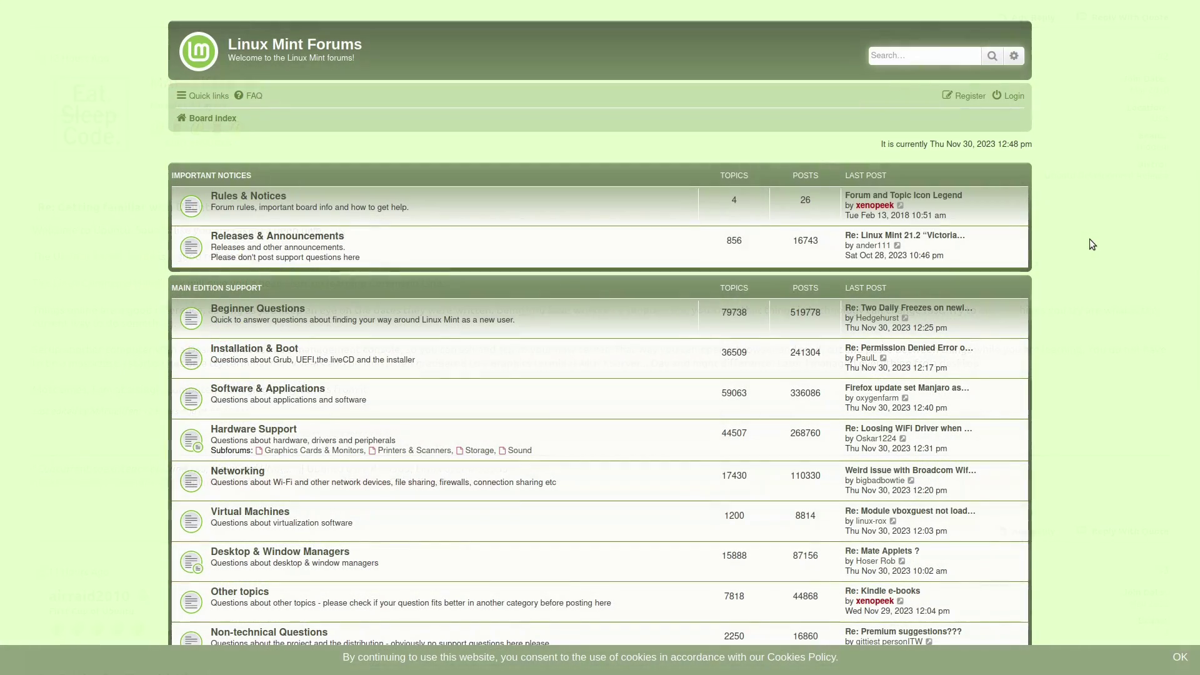
scroll(1089, 252, "down", 2)
scroll(1089, 252, "down", 2)
scroll(1089, 252, "down", 3)
scroll(1089, 253, "down", 4)
scroll(1089, 252, "down", 2)
scroll(1089, 252, "down", 3)
scroll(1089, 252, "down", 3)
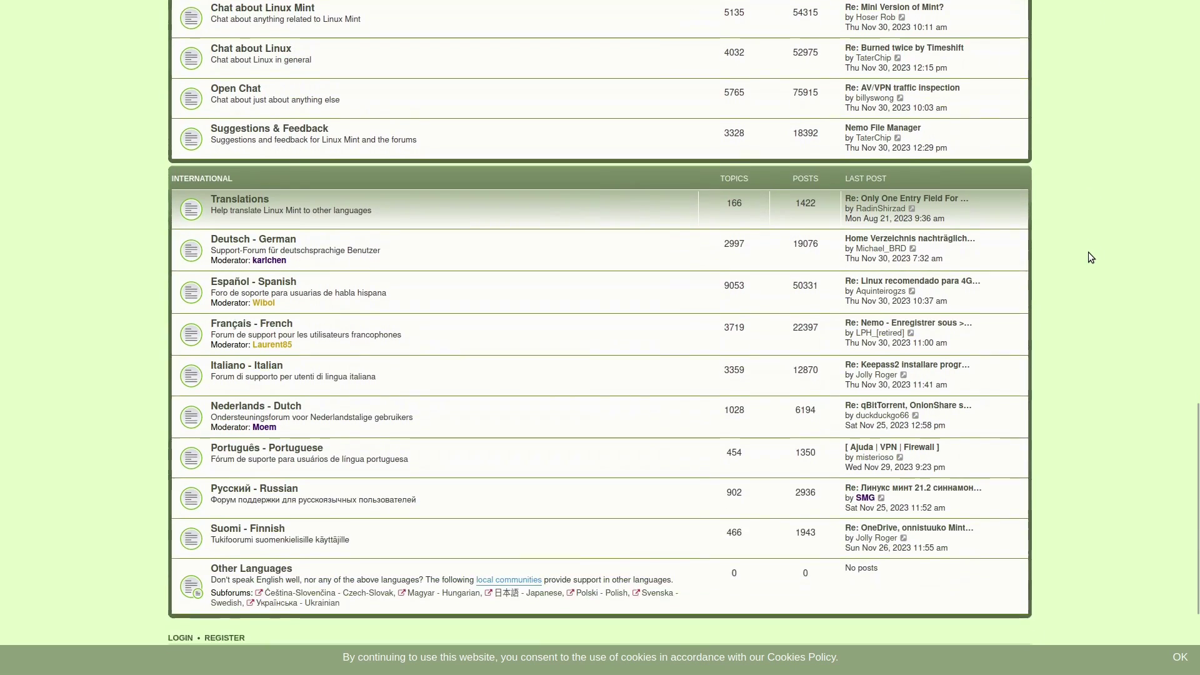
scroll(1089, 251, "down", 3)
scroll(1089, 253, "up", 5)
scroll(1088, 252, "up", 4)
scroll(1088, 252, "up", 5)
scroll(1089, 252, "up", 4)
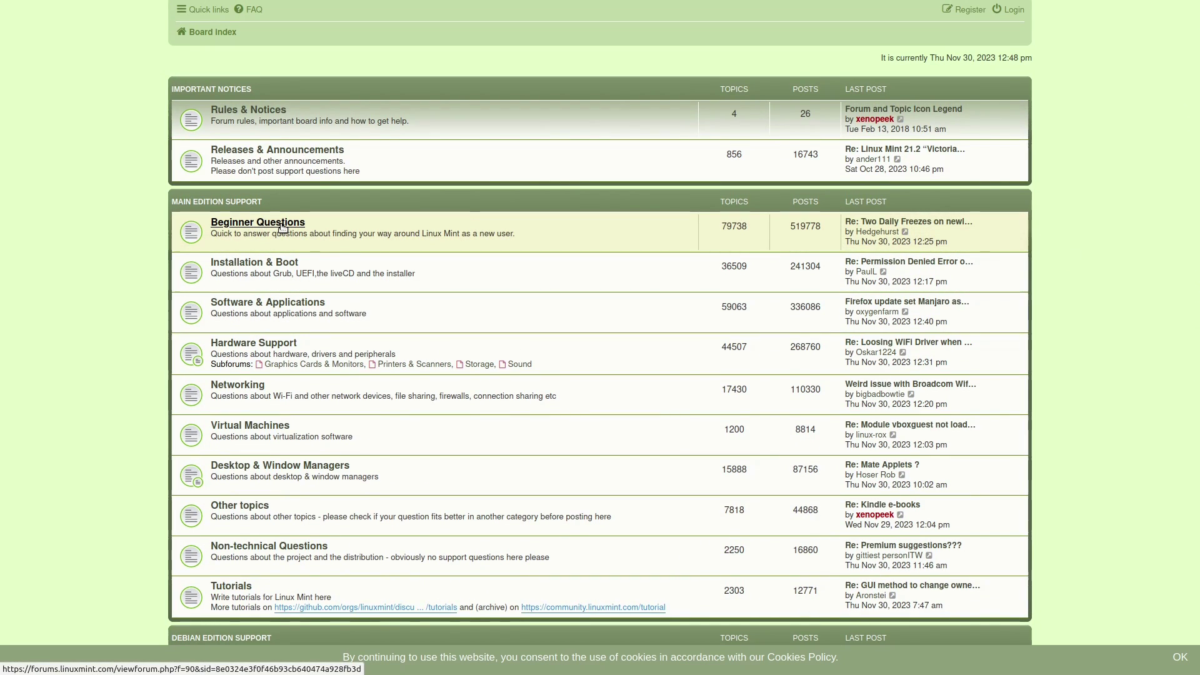
Open Beginner Questions under Main Edition Support in Linux Mint Forums.
left_click(282, 228)
scroll(612, 330, "down", 3)
scroll(612, 330, "down", 3)
scroll(612, 330, "down", 3)
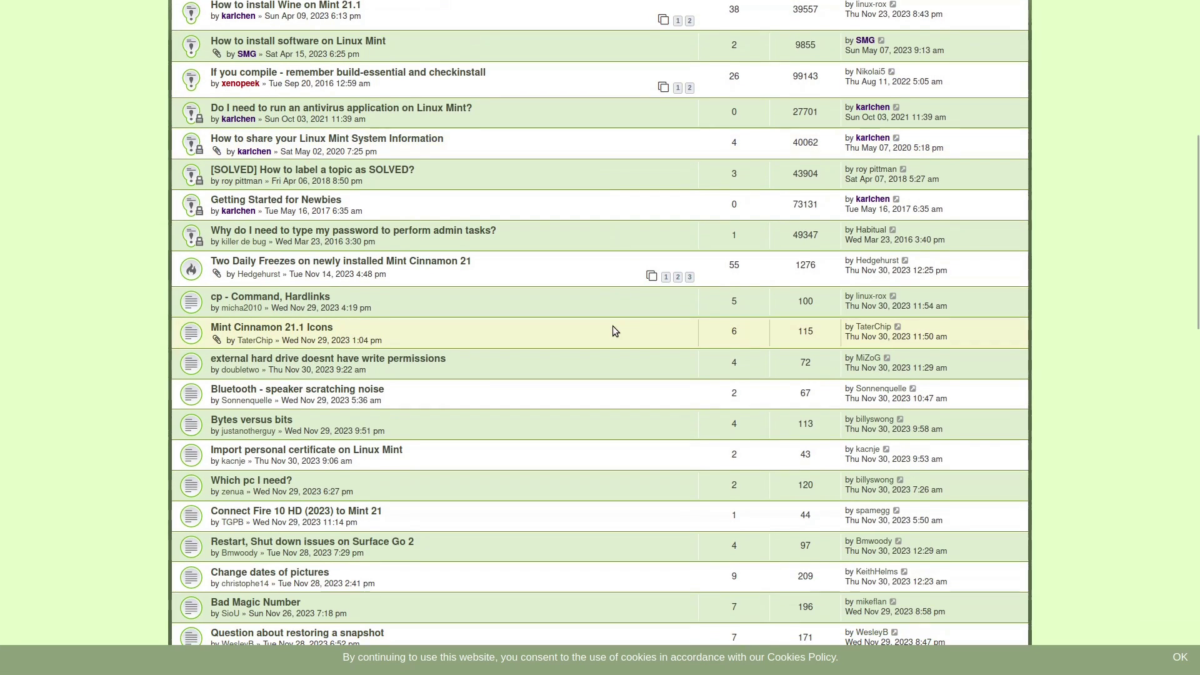
scroll(612, 325, "down", 3)
scroll(613, 325, "down", 3)
scroll(613, 325, "down", 2)
scroll(612, 325, "down", 2)
scroll(612, 325, "down", 3)
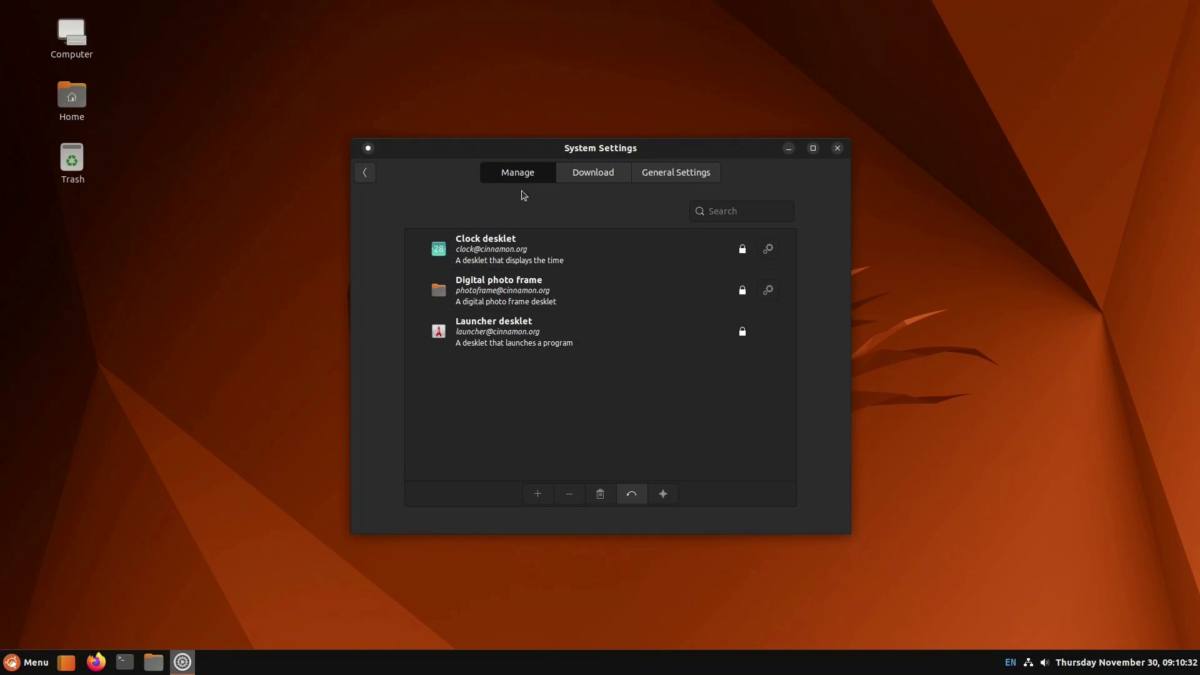
List Ubuntu Cinnamon's downloadable desklets, from Google Calendar to Yahoo Finance Quotes.
left_click(600, 174)
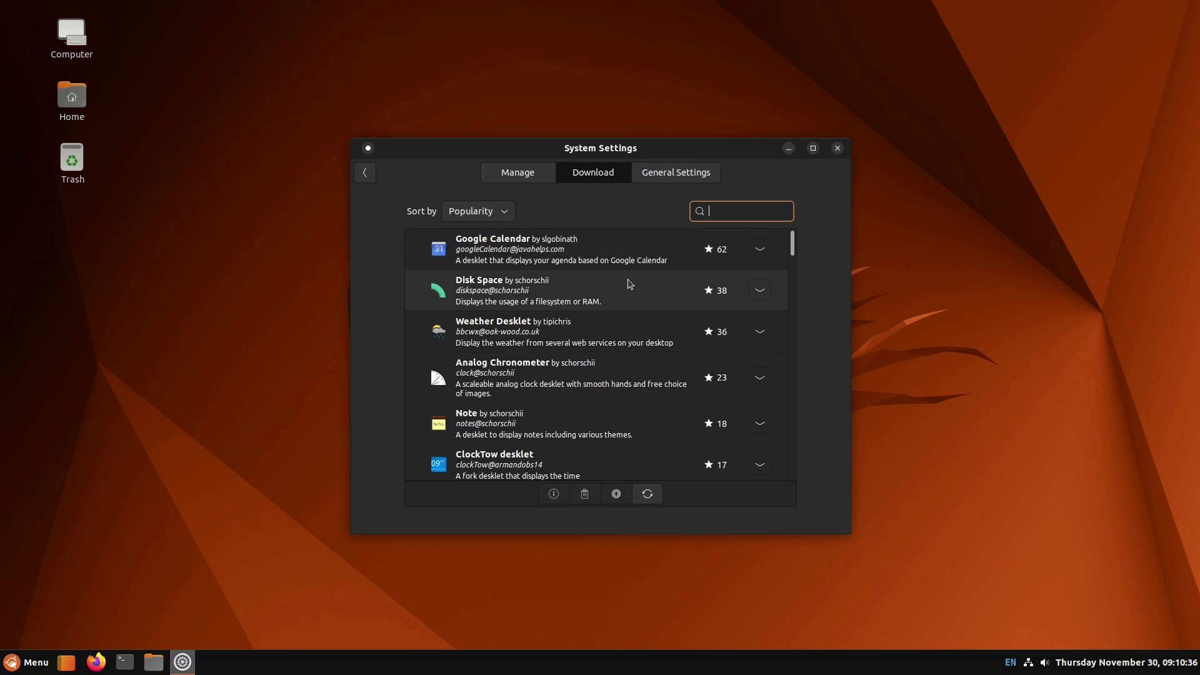
scroll(633, 305, "down", 2)
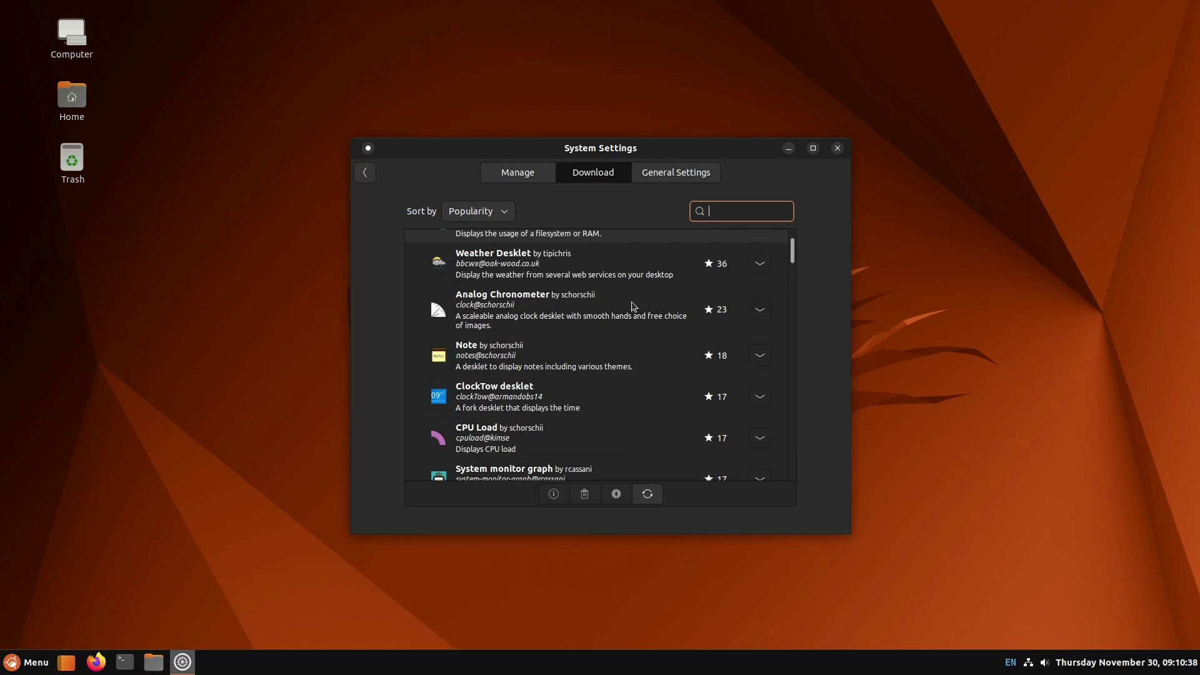
scroll(633, 306, "down", 1)
scroll(632, 306, "down", 1)
scroll(633, 306, "down", 1)
scroll(634, 306, "down", 1)
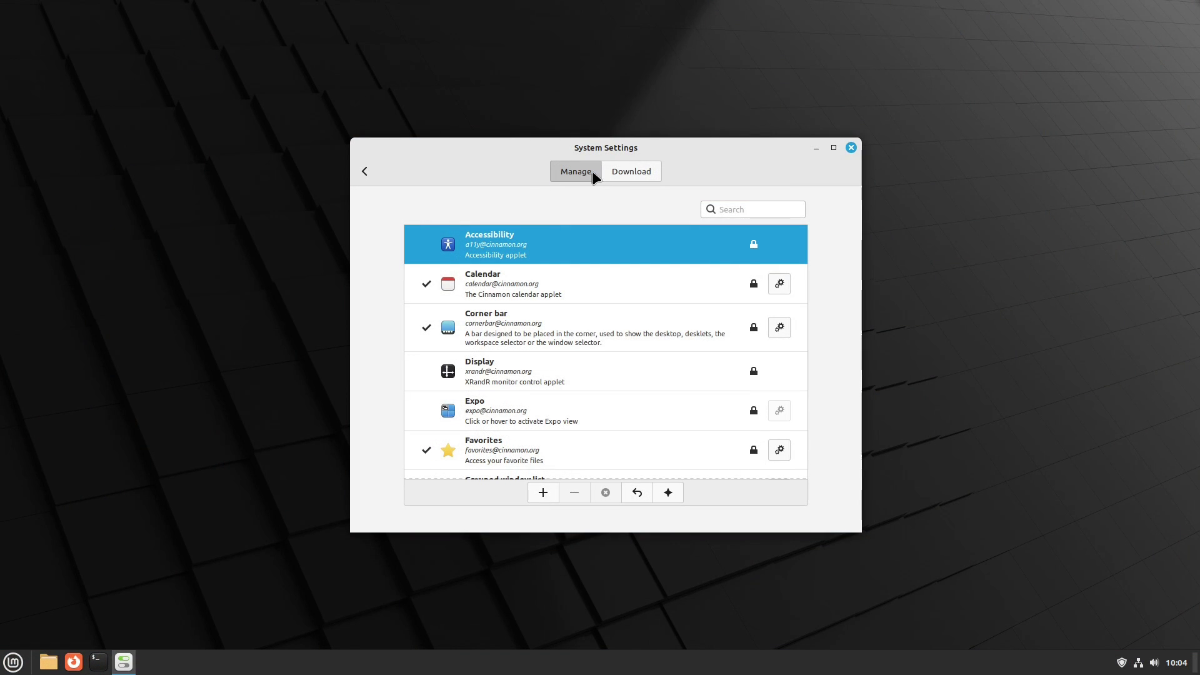
List Linux Mint's downloadable applets in the Applets settings, ranked by popularity.
left_click(627, 170)
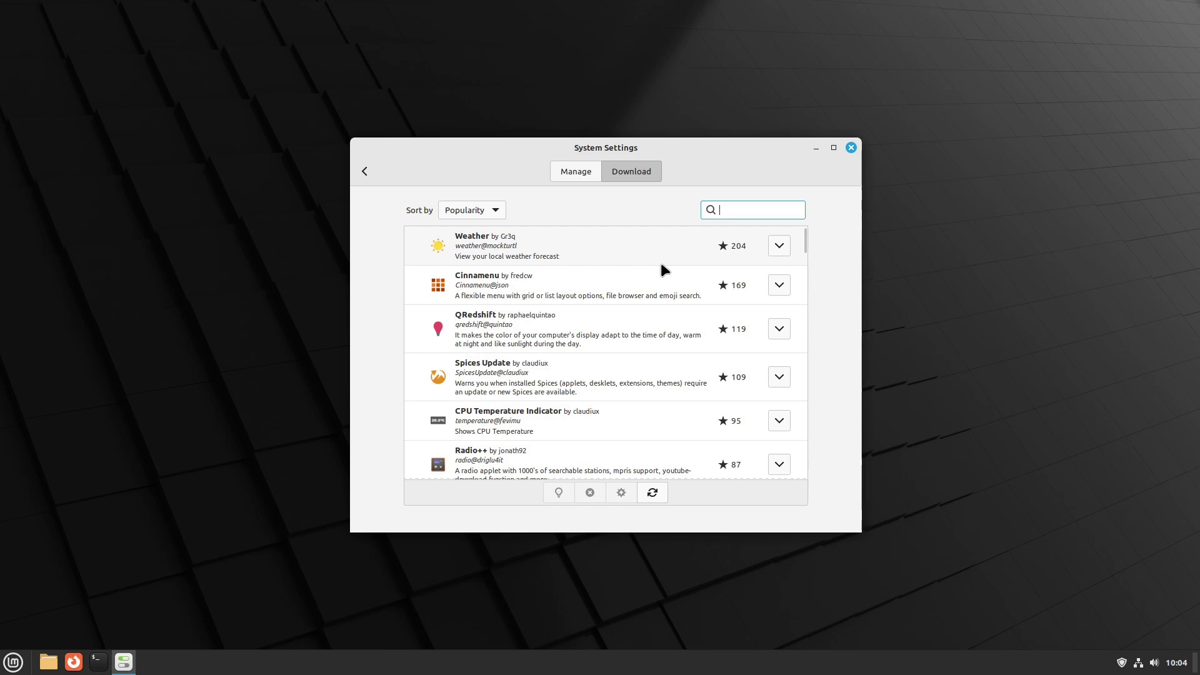
scroll(661, 270, "down", 1)
scroll(662, 270, "down", 1)
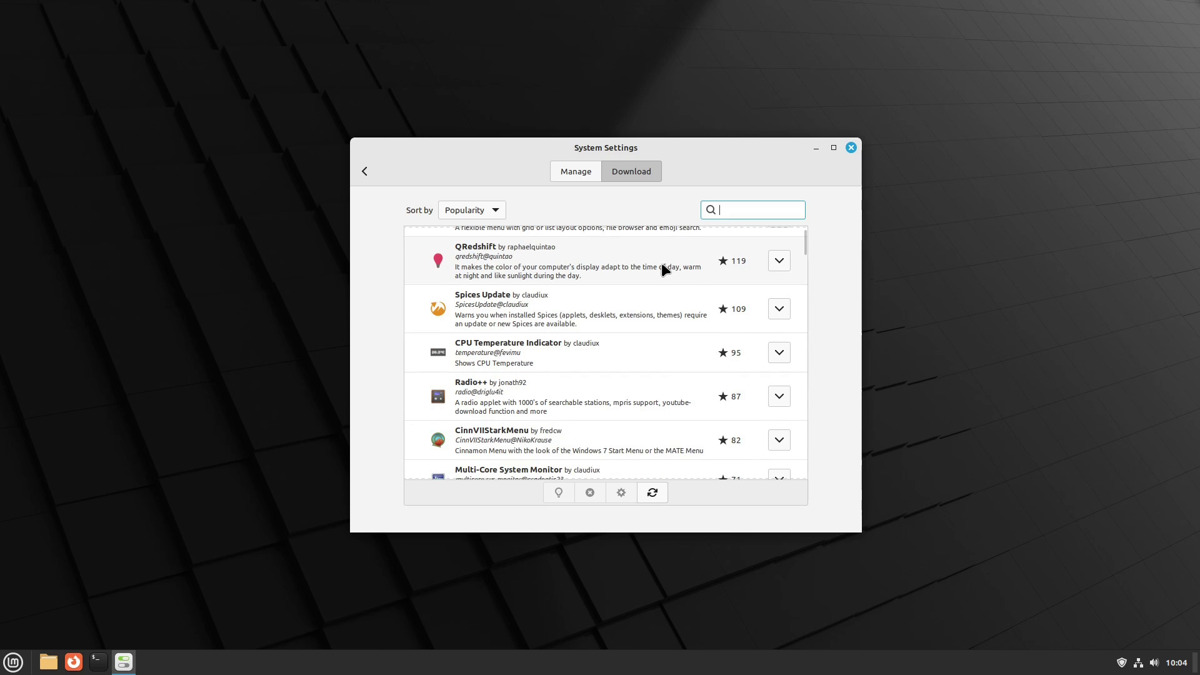
scroll(662, 270, "down", 1)
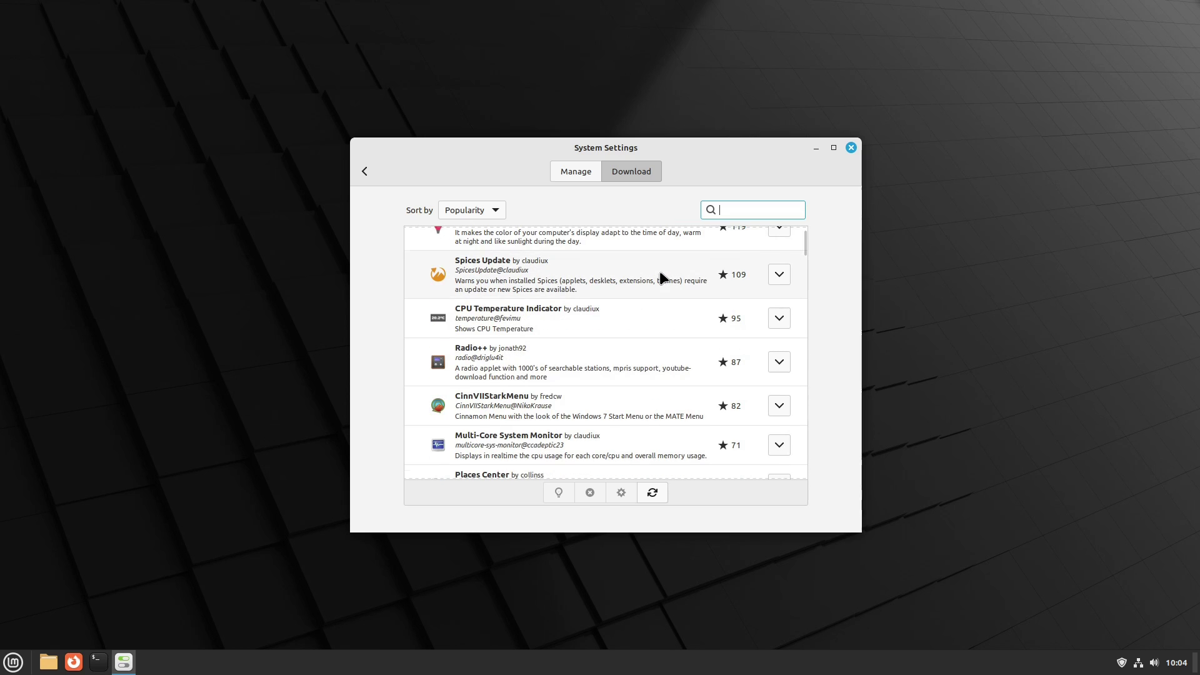
scroll(660, 271, "down", 1)
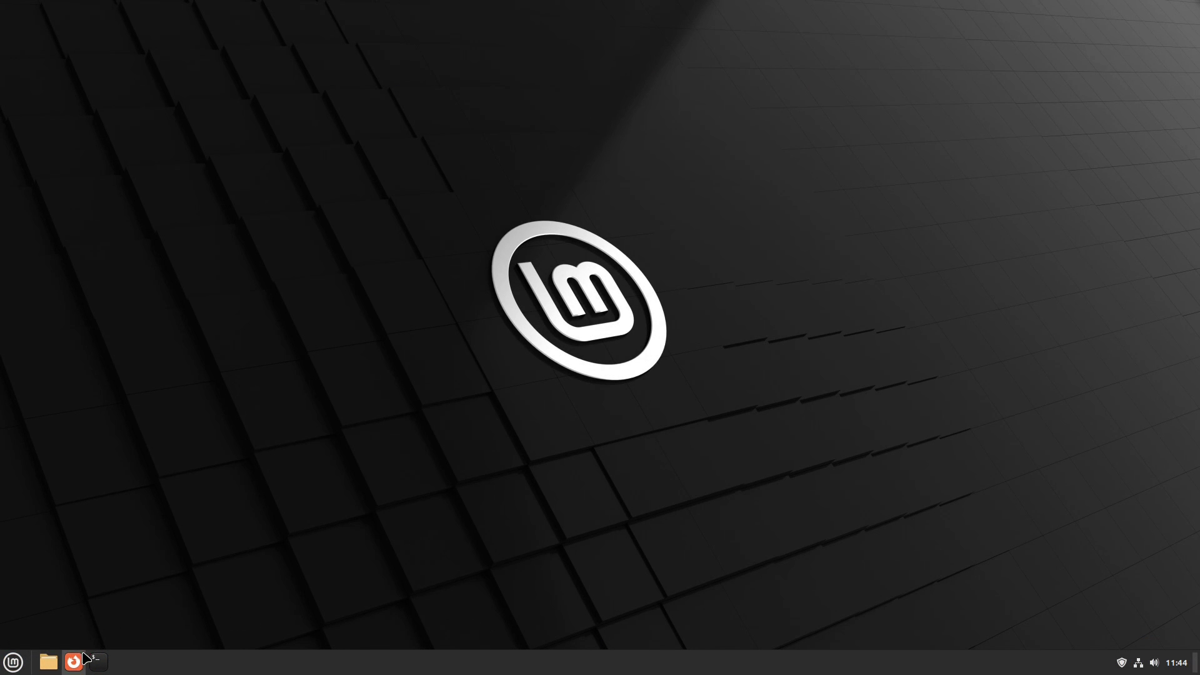
Open Linux Mint's application menu from the panel to reach System Settings.
left_click(13, 662)
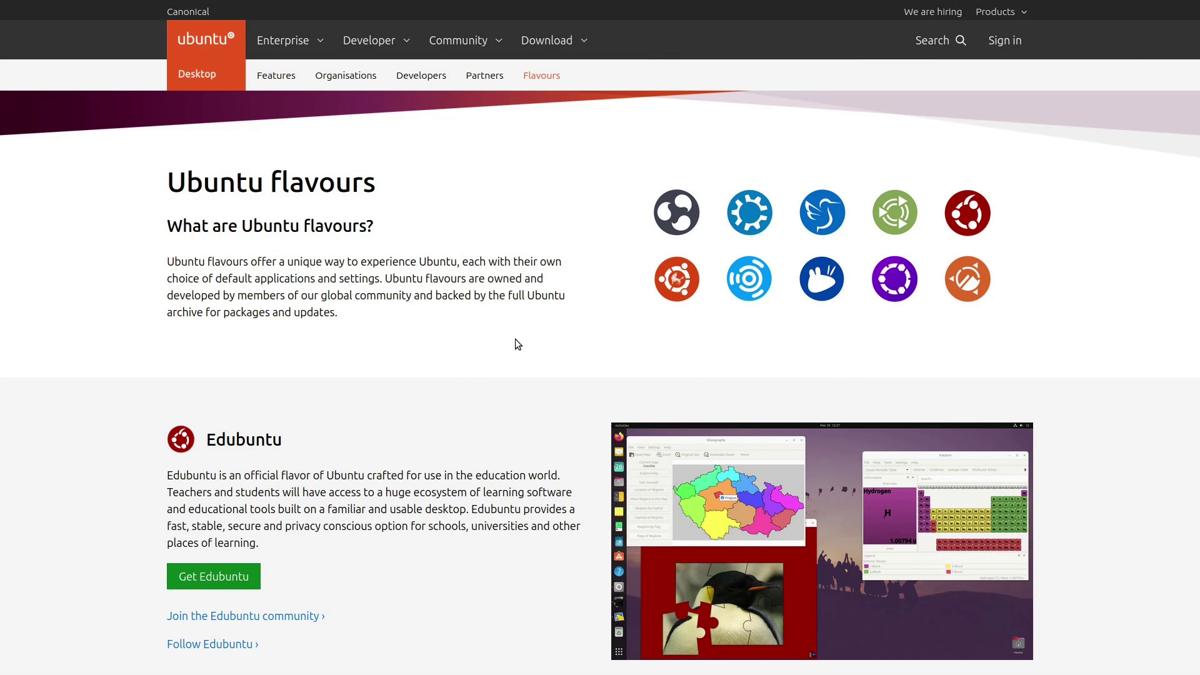
scroll(515, 344, "down", 2)
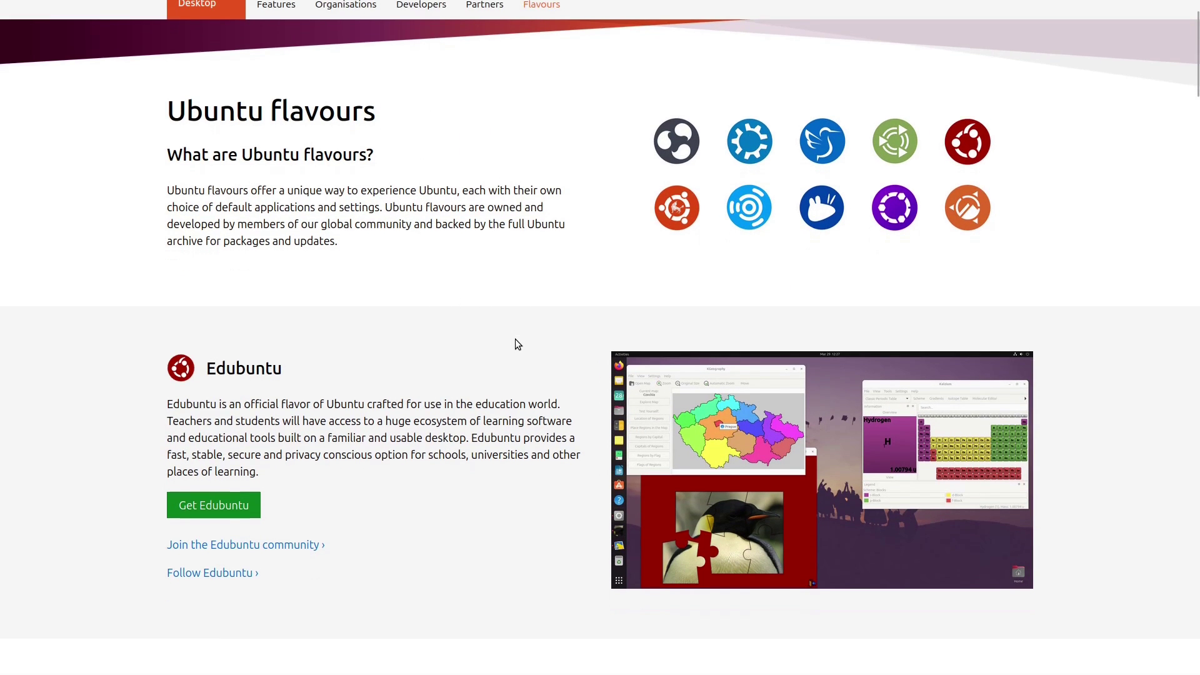
scroll(515, 344, "down", 3)
scroll(515, 338, "down", 5)
scroll(515, 339, "down", 5)
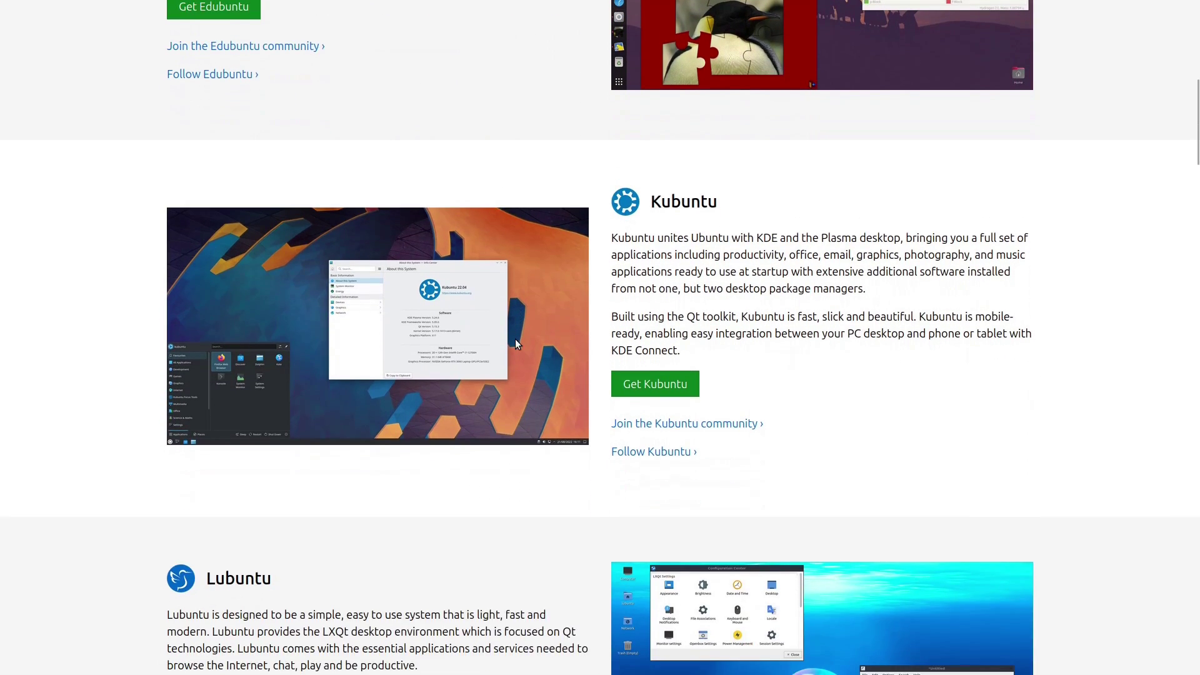
scroll(515, 339, "down", 5)
scroll(515, 338, "down", 3)
scroll(515, 338, "down", 4)
scroll(515, 339, "down", 4)
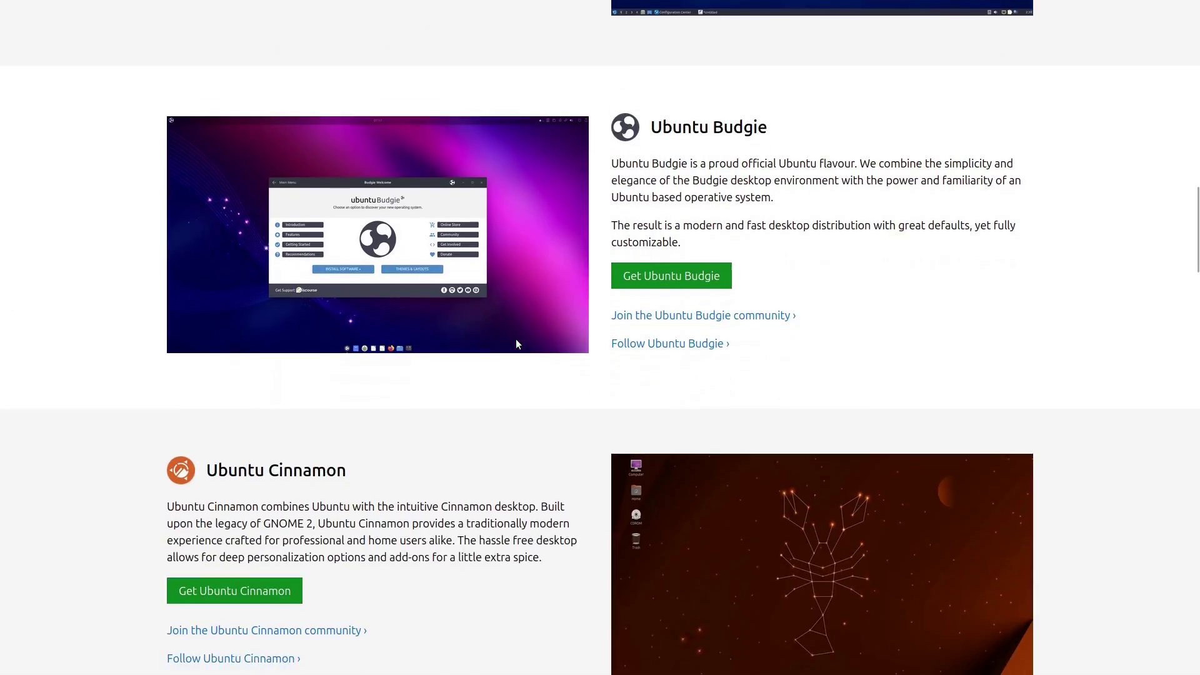
scroll(515, 339, "down", 4)
scroll(517, 338, "down", 3)
scroll(516, 338, "down", 4)
scroll(516, 339, "down", 4)
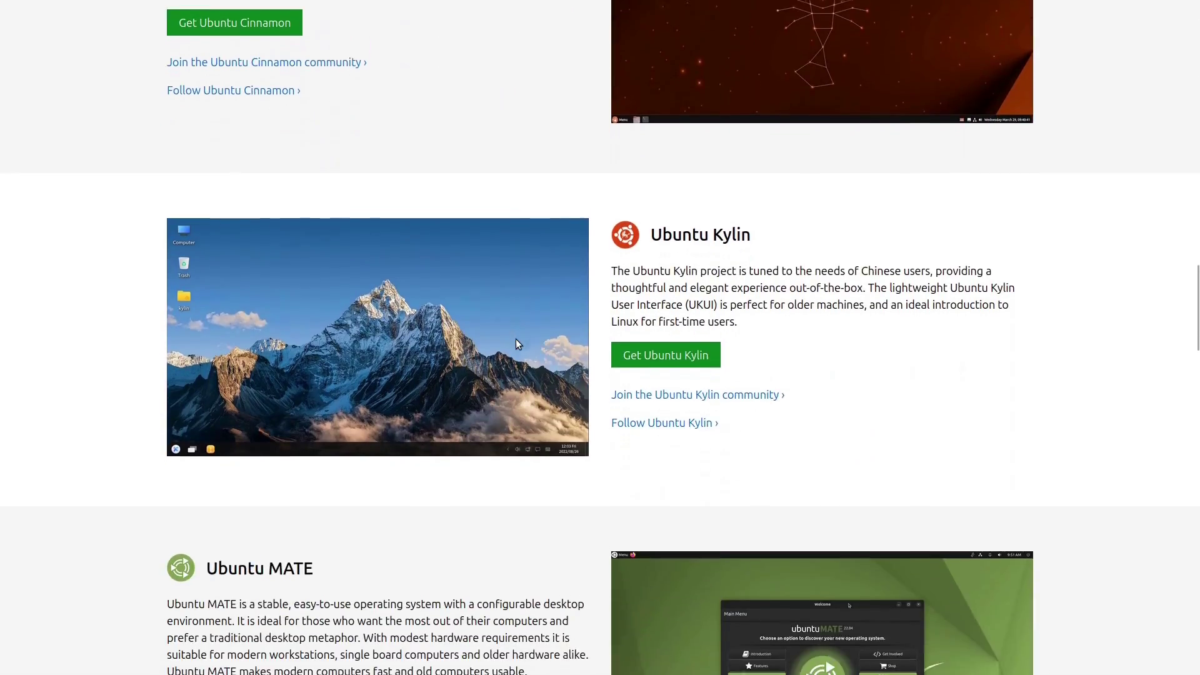
scroll(517, 339, "down", 3)
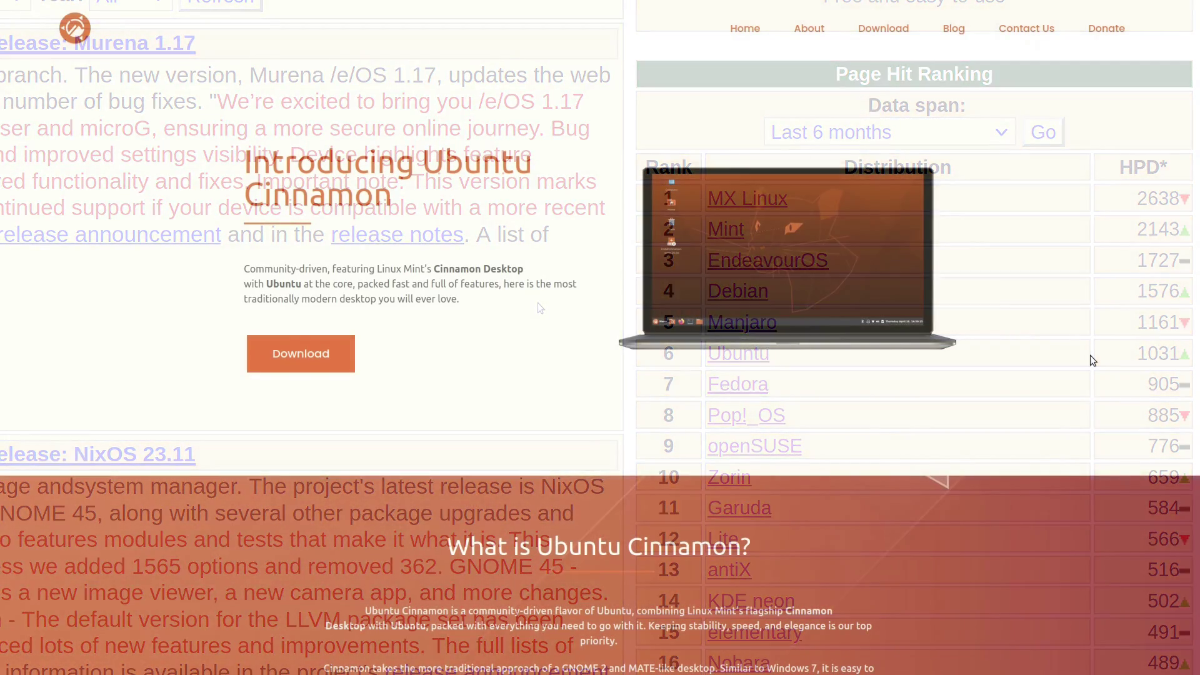
scroll(1091, 356, "down", 2)
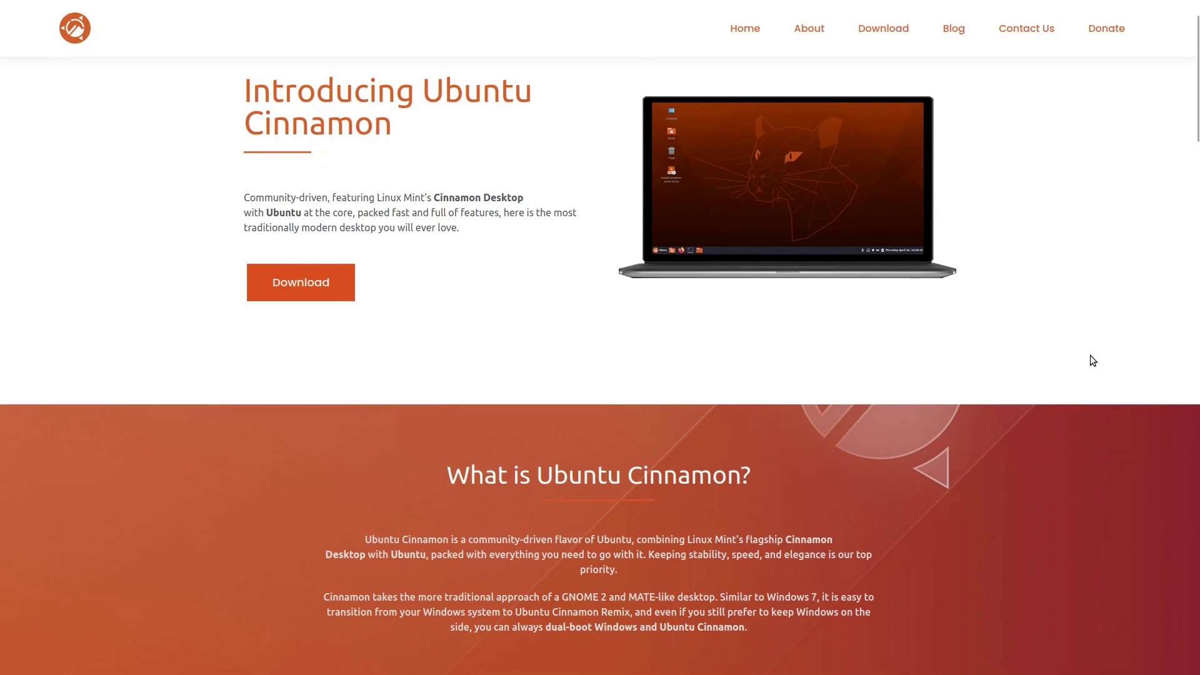
scroll(1091, 356, "down", 3)
scroll(1090, 356, "down", 2)
scroll(1091, 355, "down", 1)
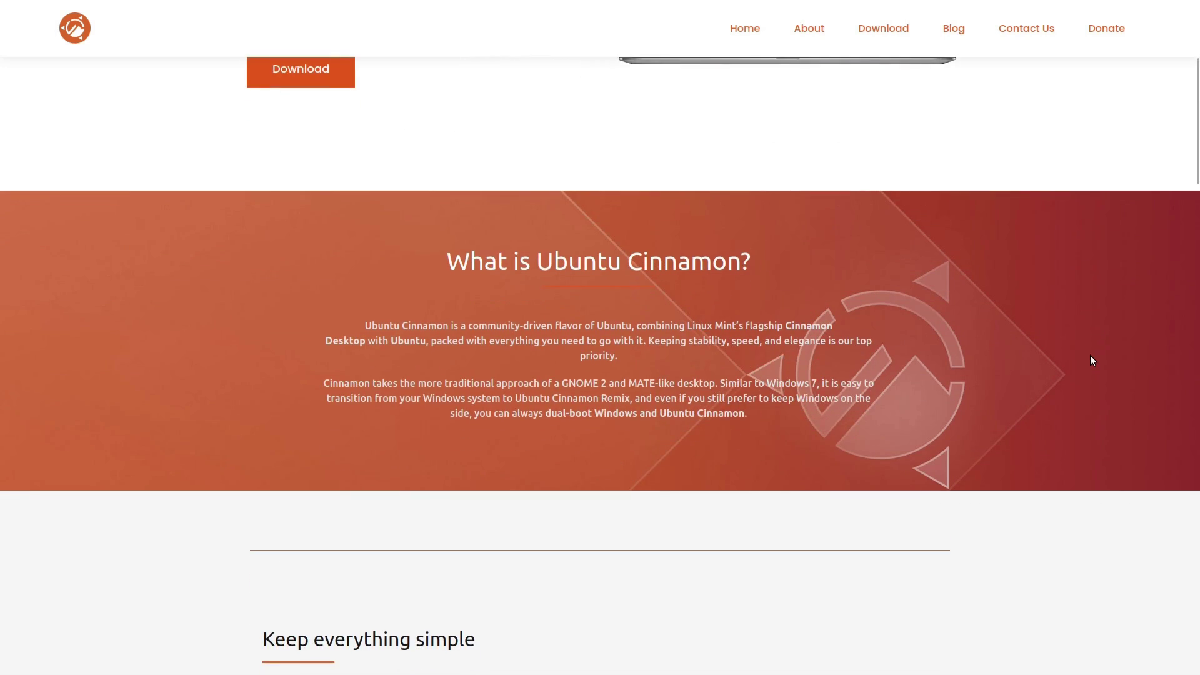
scroll(1090, 356, "down", 2)
scroll(1091, 355, "down", 2)
scroll(1091, 355, "down", 1)
scroll(1090, 356, "down", 1)
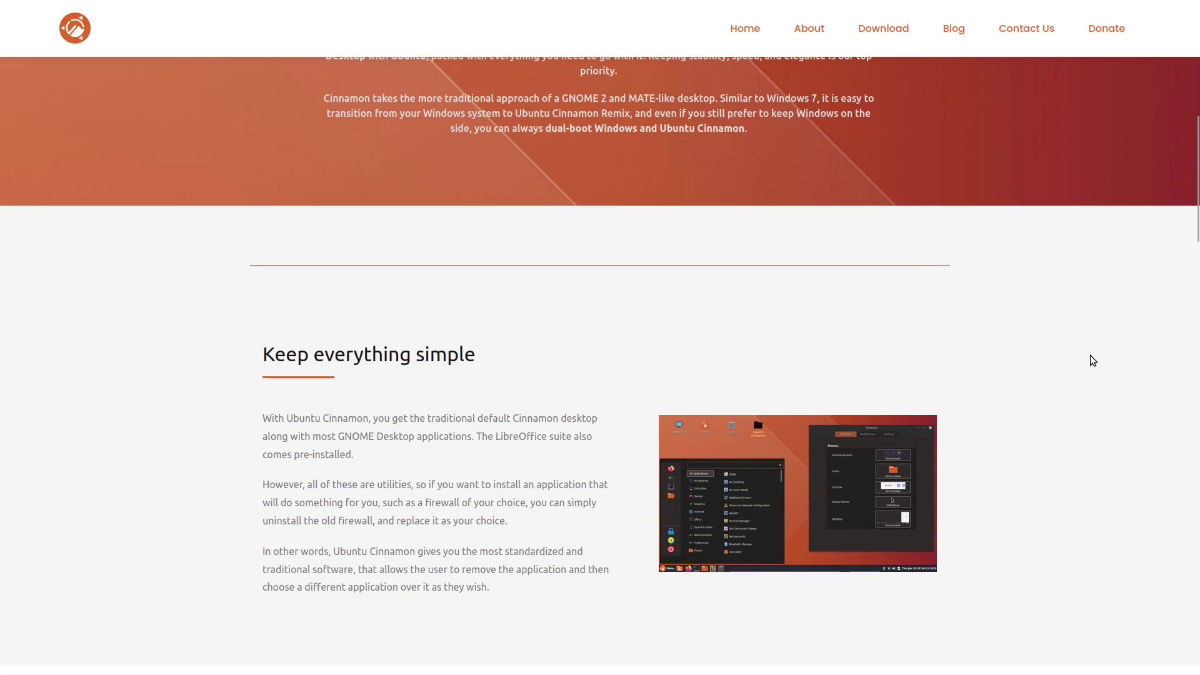
scroll(1091, 355, "down", 1)
scroll(1091, 355, "down", 1)
scroll(1091, 356, "down", 1)
scroll(1090, 355, "down", 1)
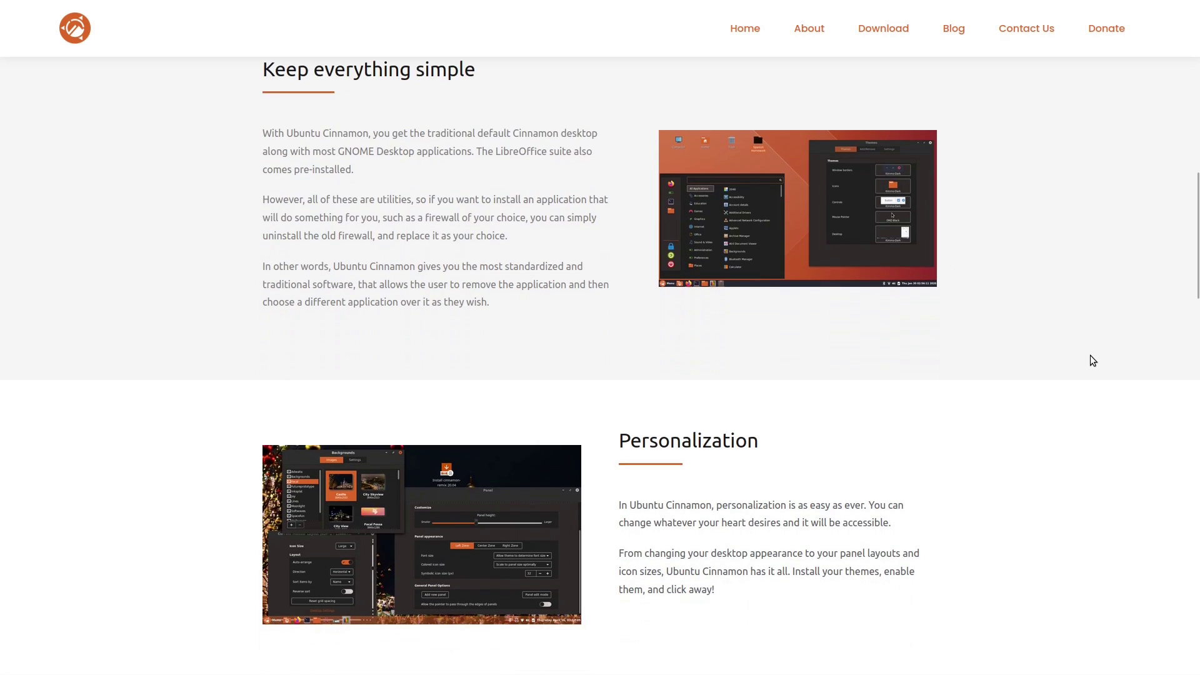
scroll(1091, 356, "down", 1)
scroll(1090, 355, "down", 1)
scroll(1090, 356, "down", 1)
scroll(1090, 356, "down", 1)
scroll(1091, 356, "down", 1)
scroll(1090, 356, "down", 1)
scroll(1091, 356, "down", 1)
scroll(1091, 356, "down", 1)
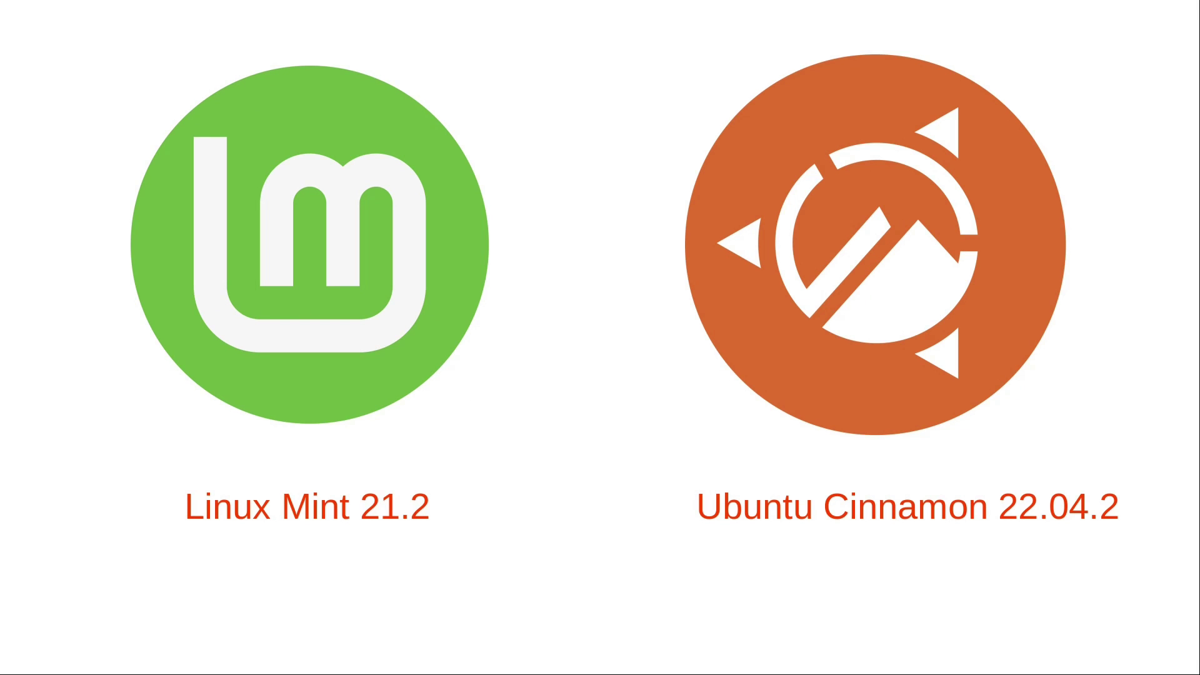